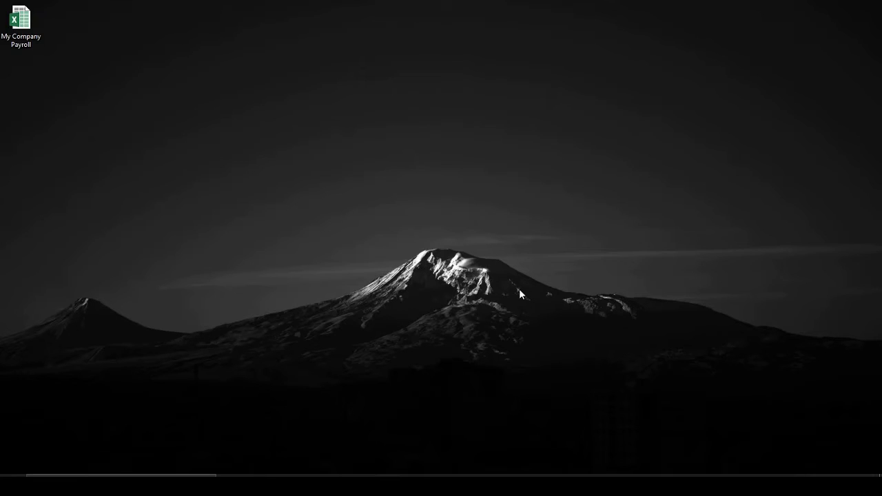
# Step: Open the My Company Payroll workbook from the desktop
pyautogui.rightClick(27, 38)
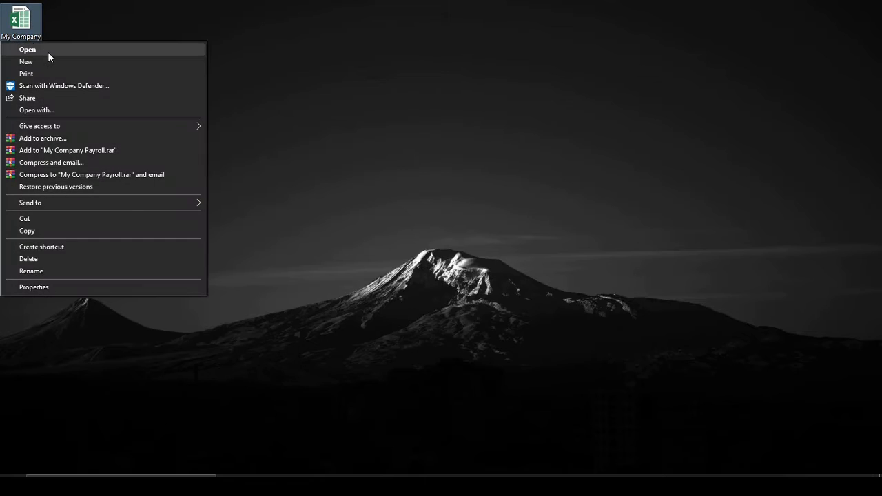
pyautogui.click(60, 52)
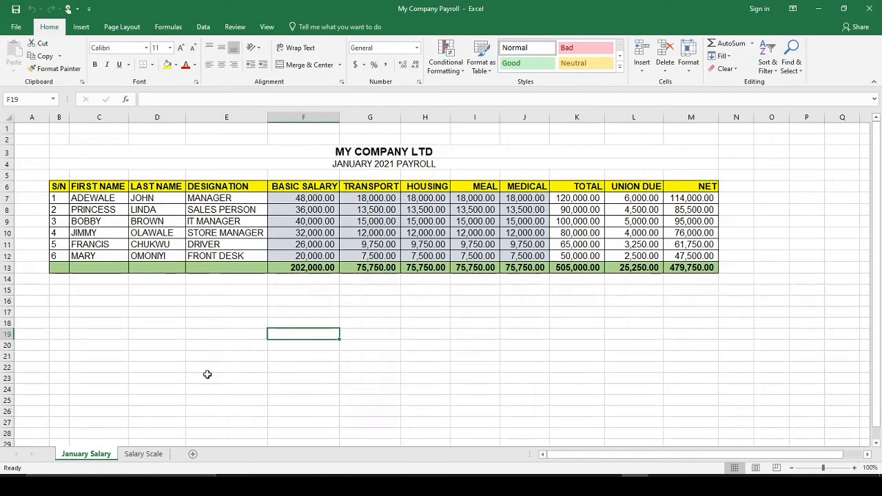
# Step: Examine how the basic salary formulas in F7 and F8 on the January Salary sheet relate to the Salary Scale amounts
pyautogui.click(146, 455)
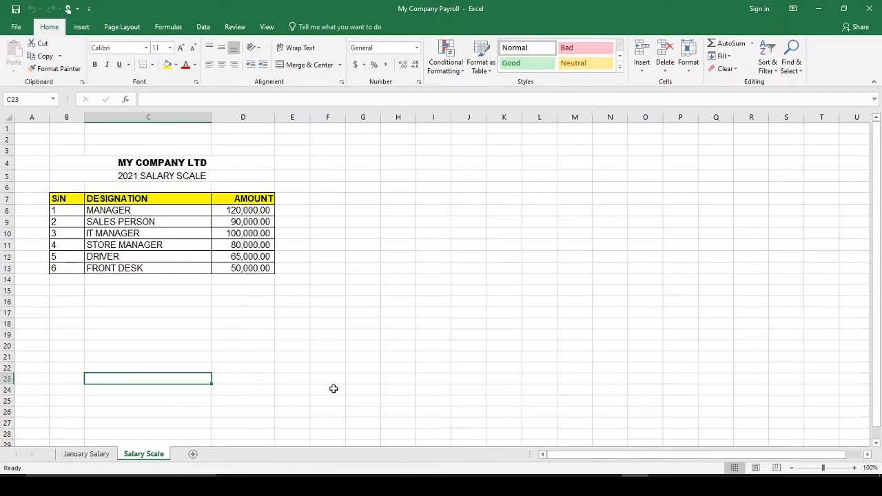
pyautogui.click(89, 456)
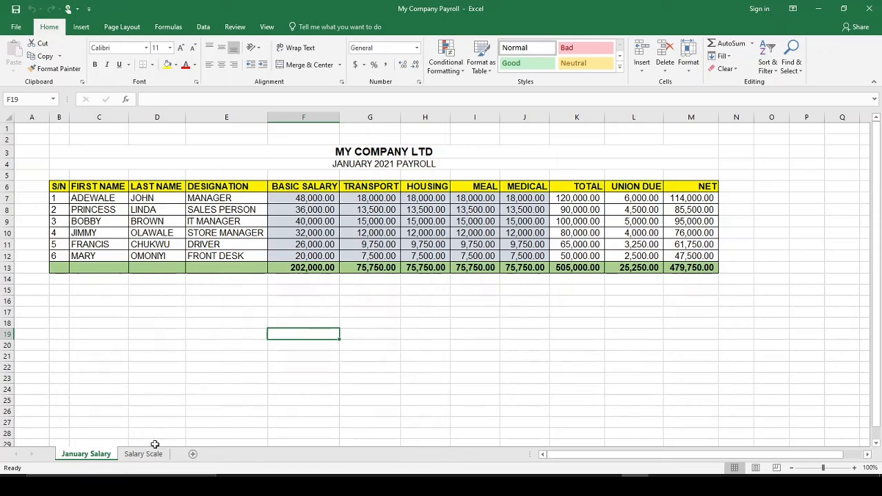
pyautogui.click(145, 454)
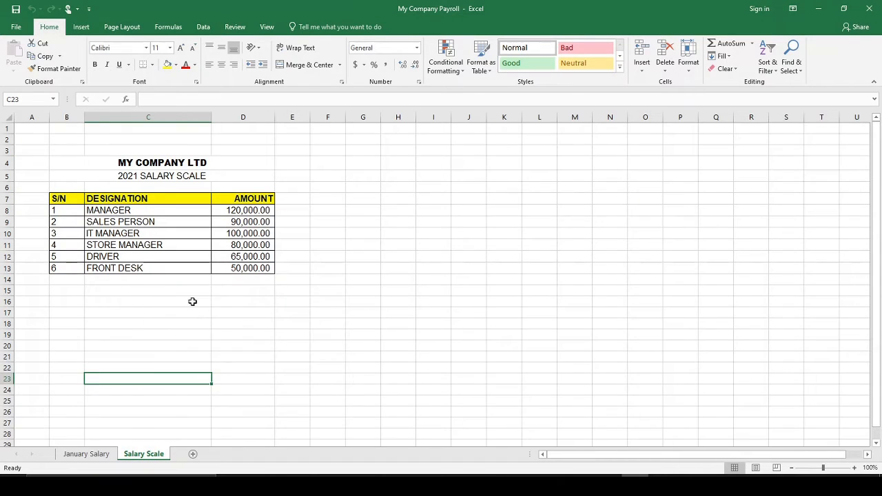
pyautogui.click(86, 454)
pyautogui.click(301, 198)
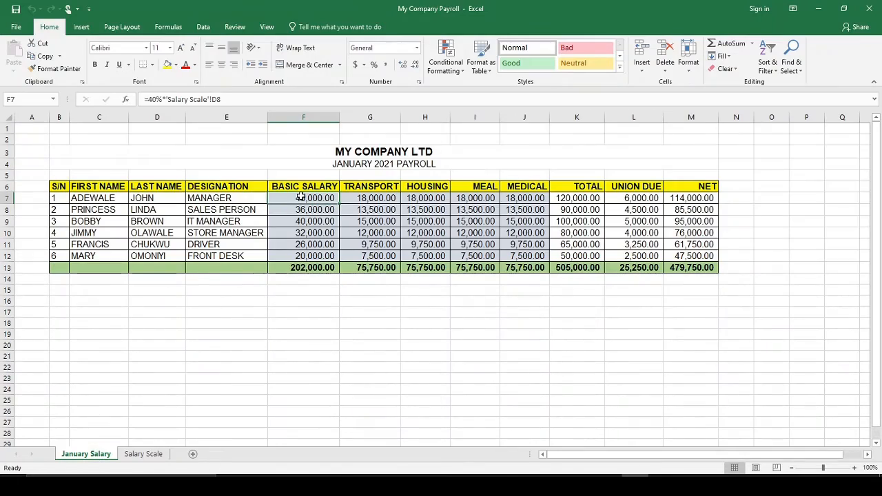
pyautogui.click(307, 210)
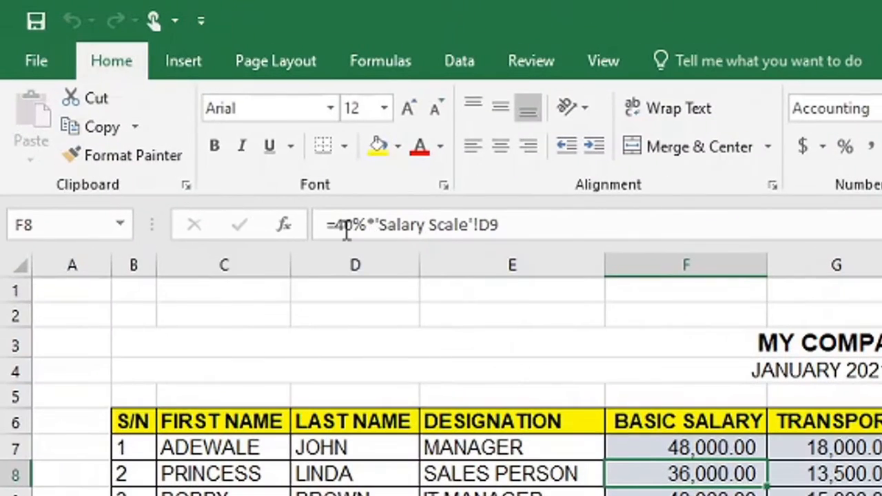
pyautogui.click(679, 447)
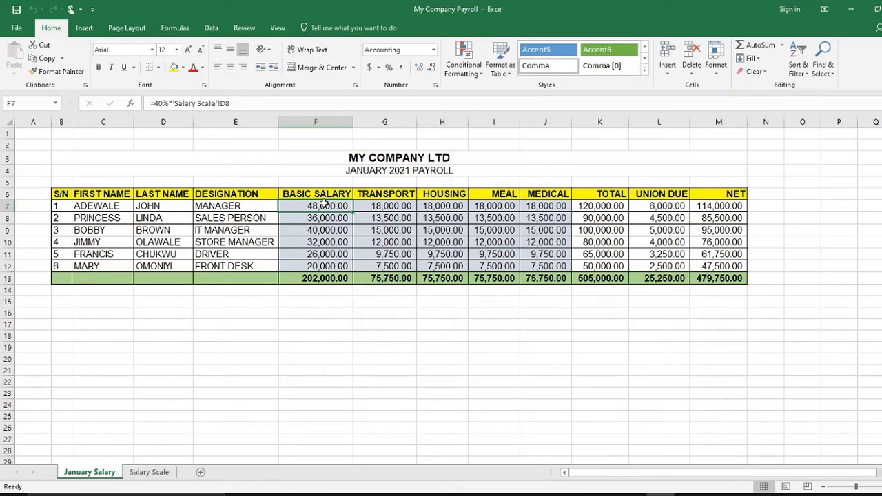
pyautogui.click(149, 472)
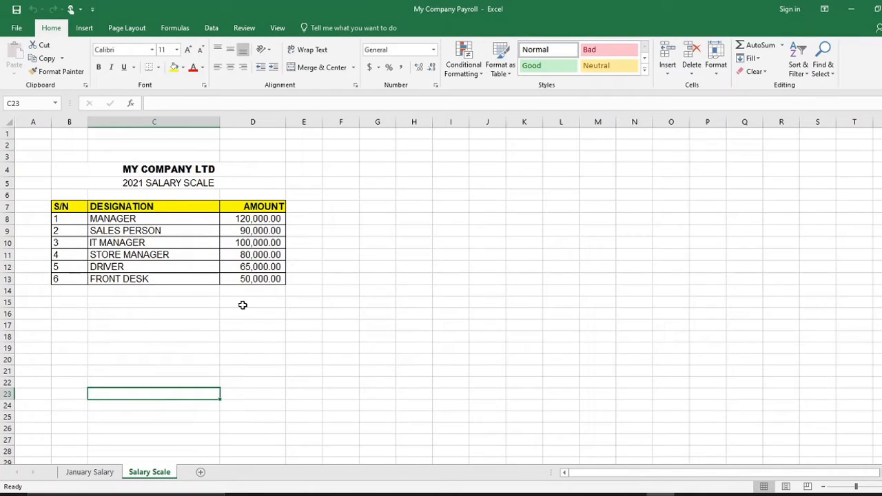
pyautogui.click(90, 472)
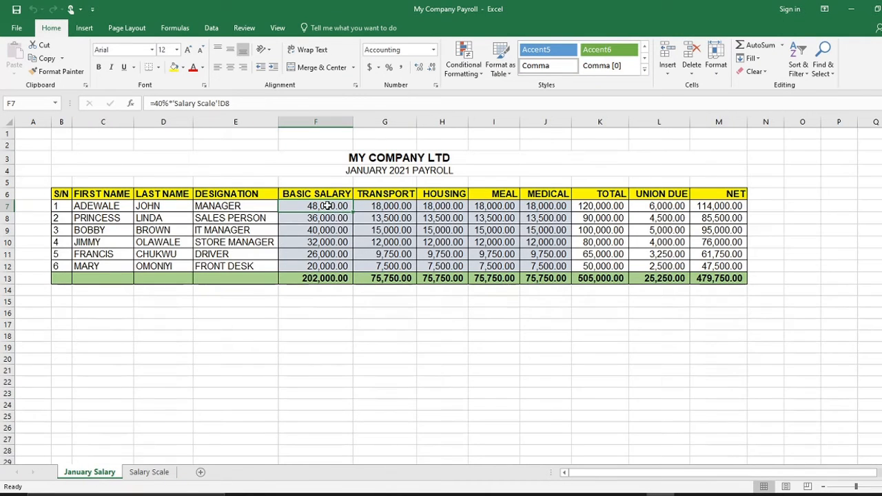
pyautogui.click(390, 334)
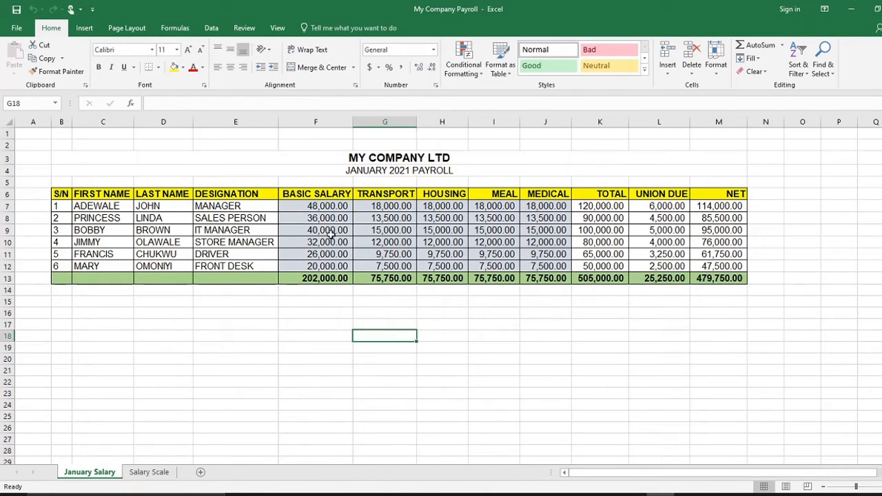
# Step: Enter the label BASIC SALARY in cell C16 of the Salary Scale sheet, below the designation table
pyautogui.click(150, 473)
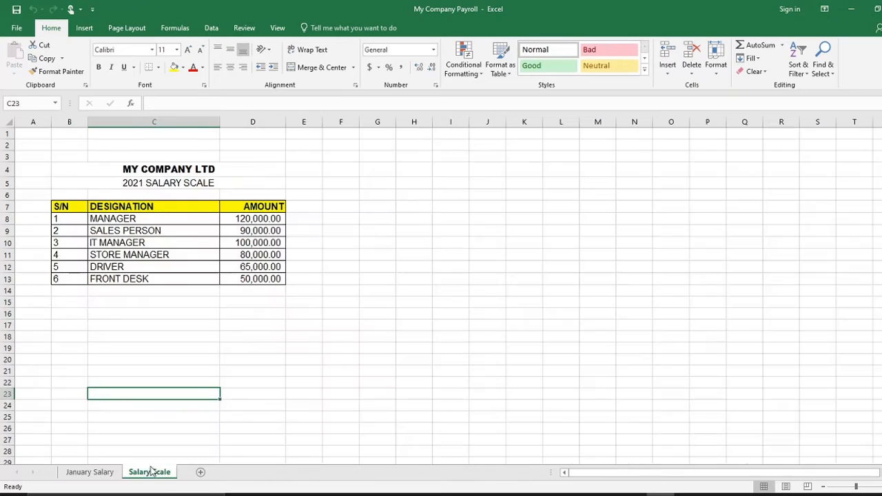
pyautogui.click(119, 313)
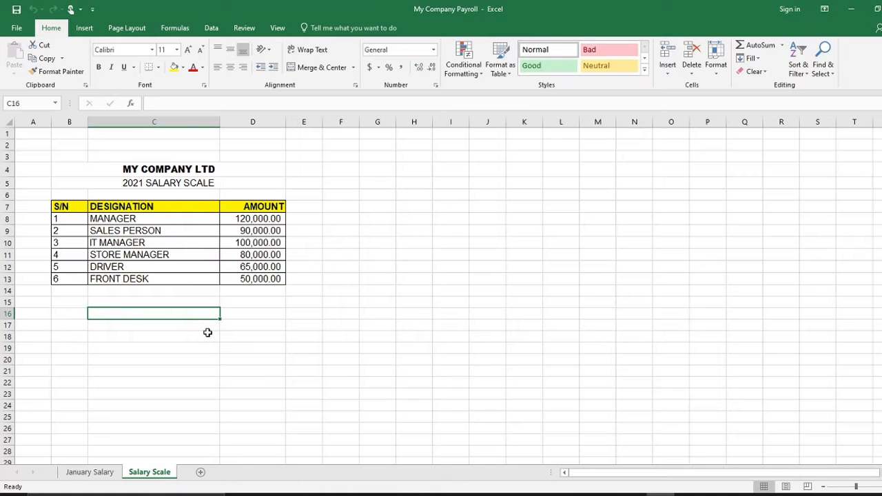
pyautogui.press('Right')
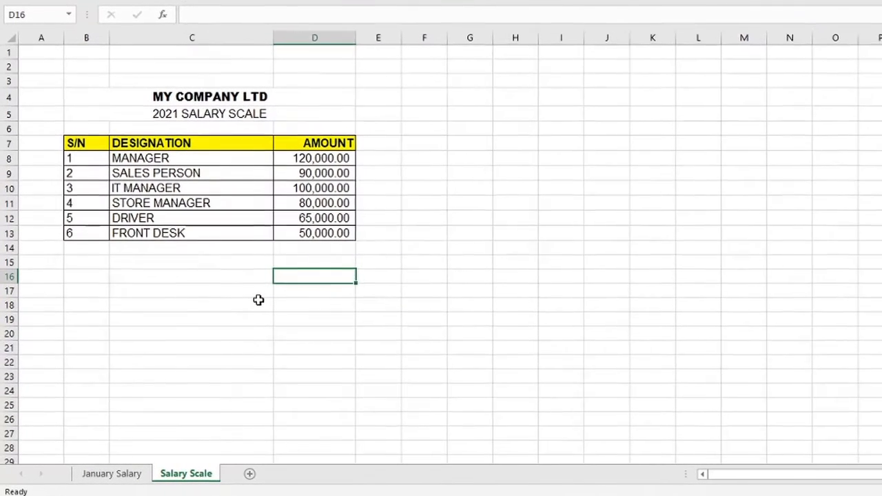
pyautogui.click(213, 273)
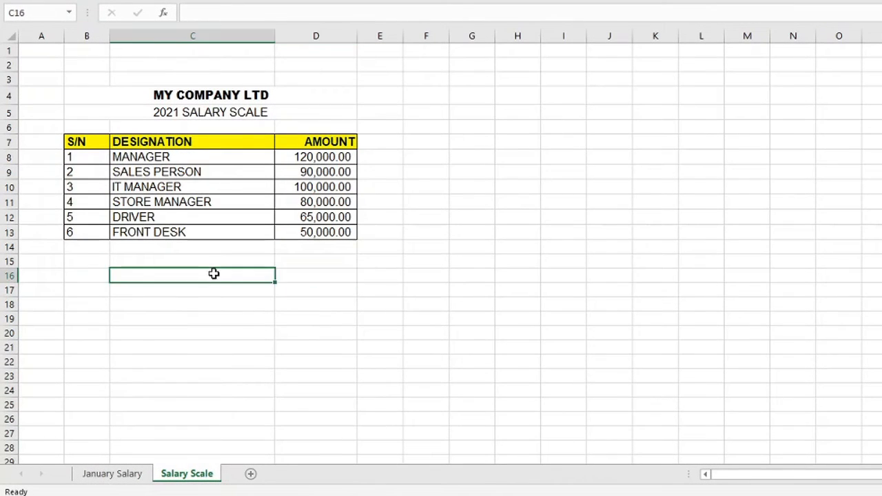
pyautogui.write('BAS')
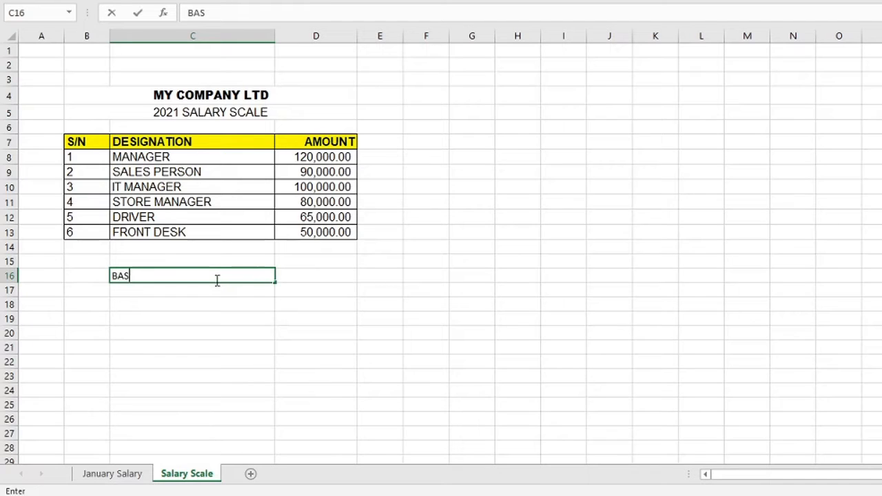
pyautogui.write('IC SALARY')
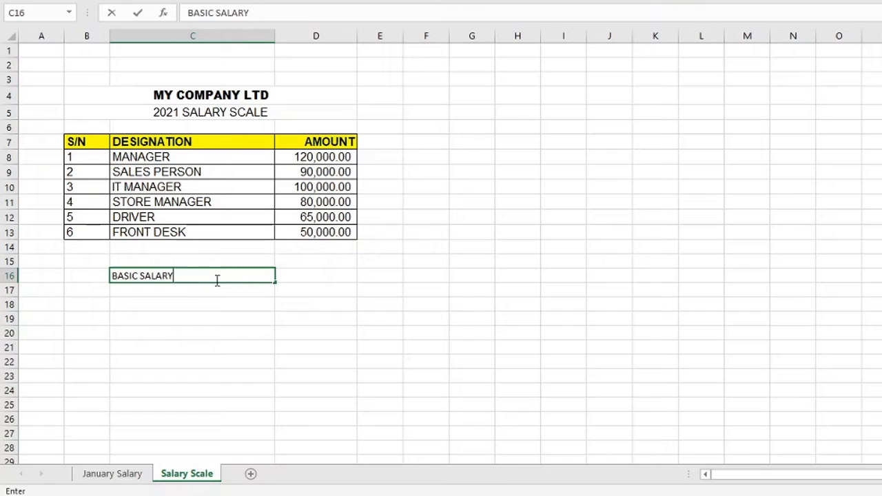
pyautogui.press('Return')
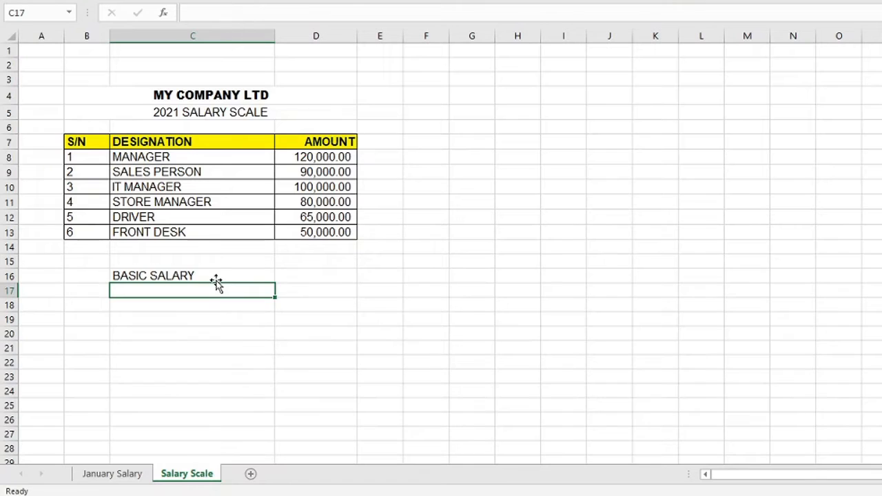
# Step: Check the pay columns on the January Salary sheet and list TRANSPORT, HOUSING, MEAL and MEDICAL in C17:C20 of the Salary Scale sheet
pyautogui.click(107, 474)
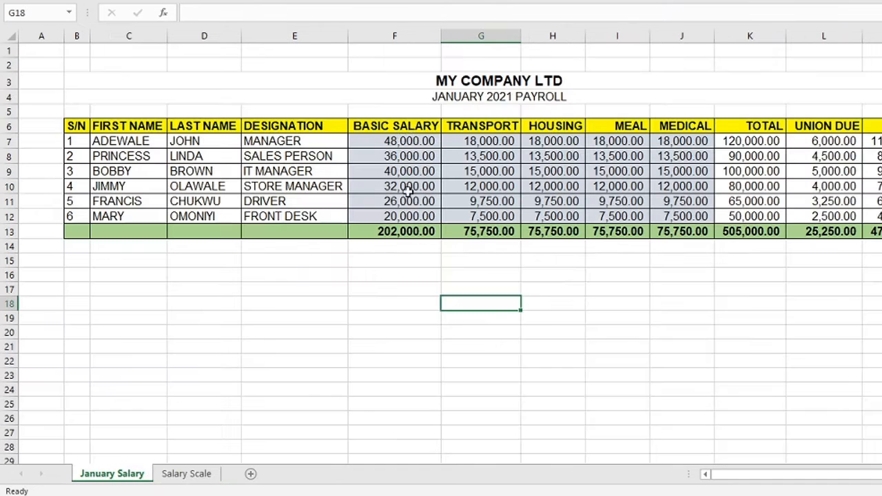
pyautogui.click(181, 474)
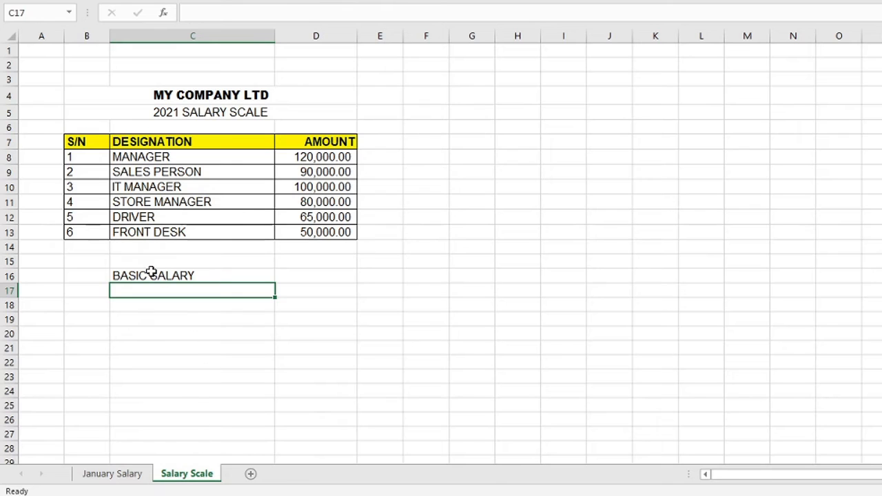
pyautogui.write('TRANSPORT')
pyautogui.press('Return')
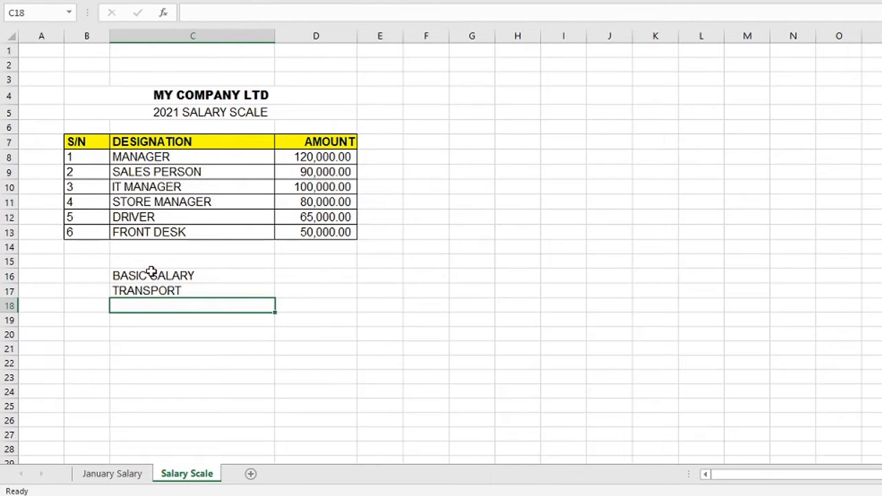
pyautogui.write('O')
pyautogui.press('BackSpace')
pyautogui.write('HOUSING')
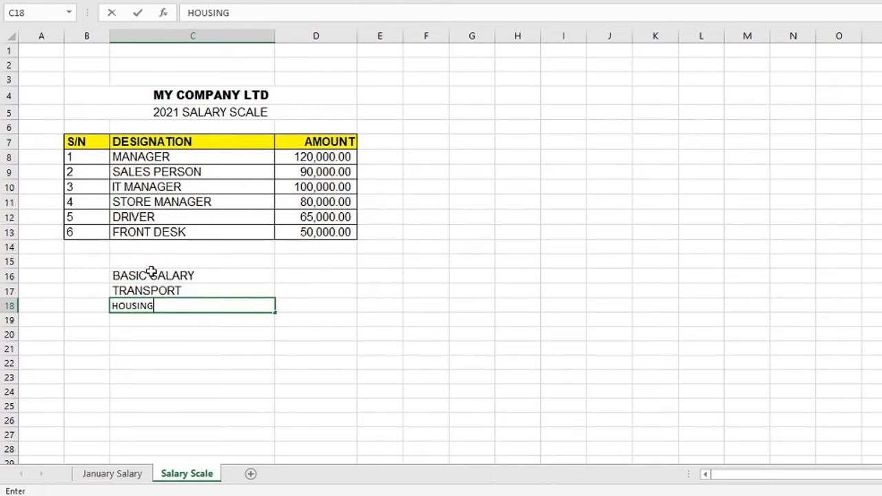
pyautogui.press('Return')
pyautogui.write('MEAL')
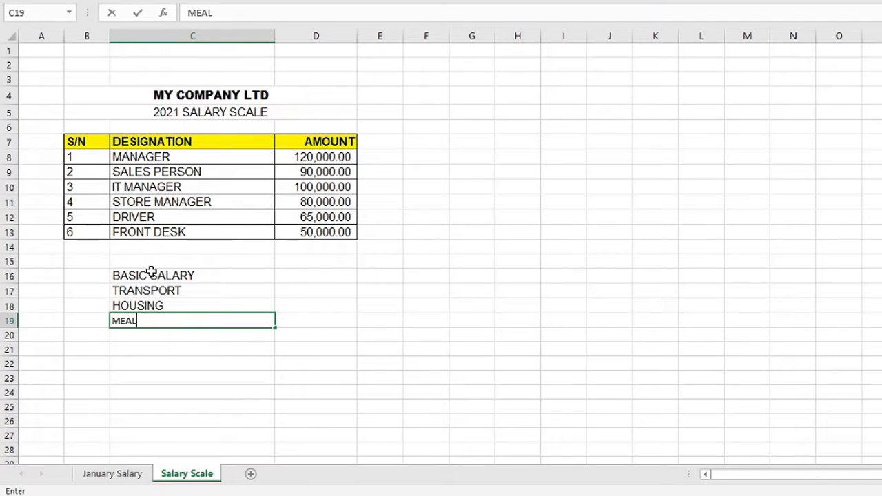
pyautogui.press('Return')
pyautogui.write('MEDI')
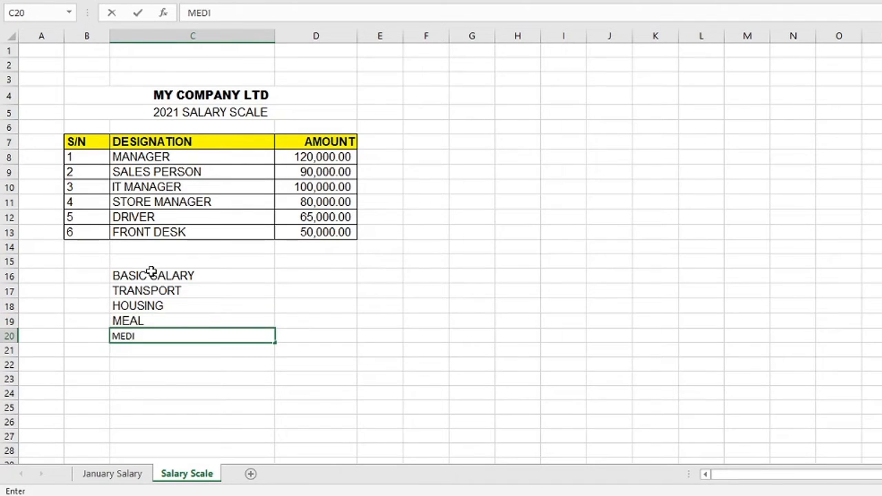
pyautogui.write('CAL')
pyautogui.press('Return')
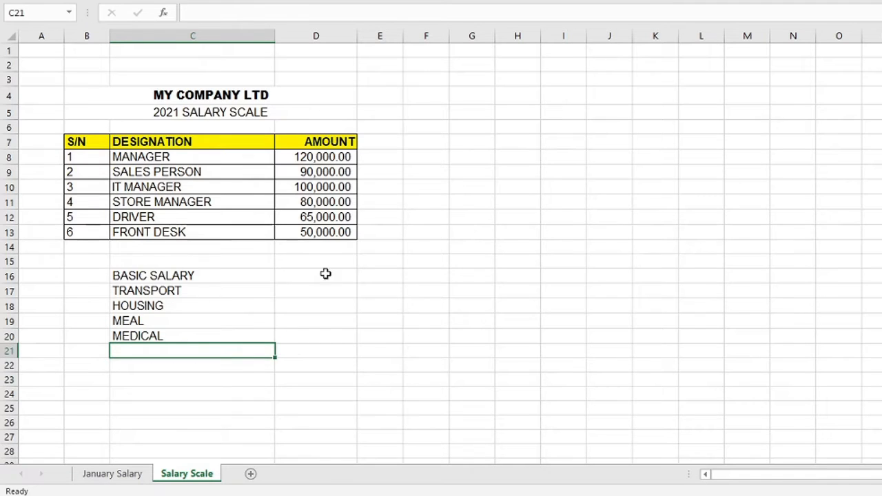
# Step: Add the headings S/N in B15 and SALARY COMPONENTS in C15 above the component list
pyautogui.click(122, 259)
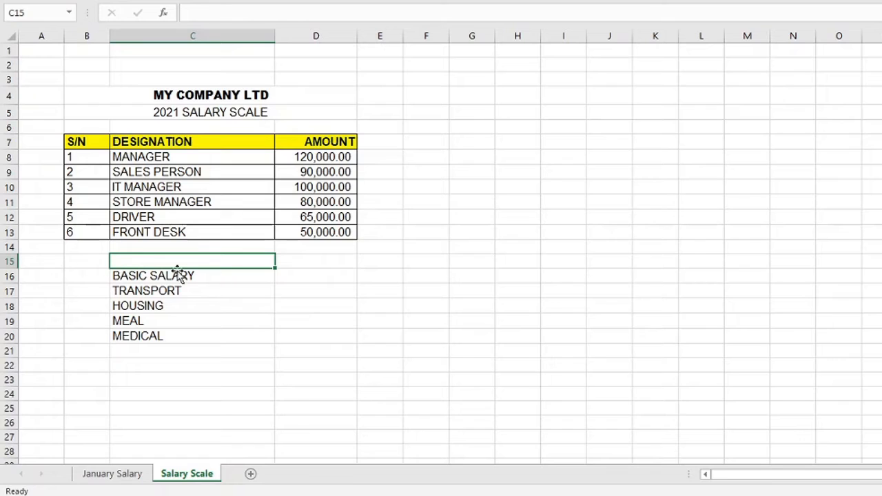
pyautogui.click(91, 264)
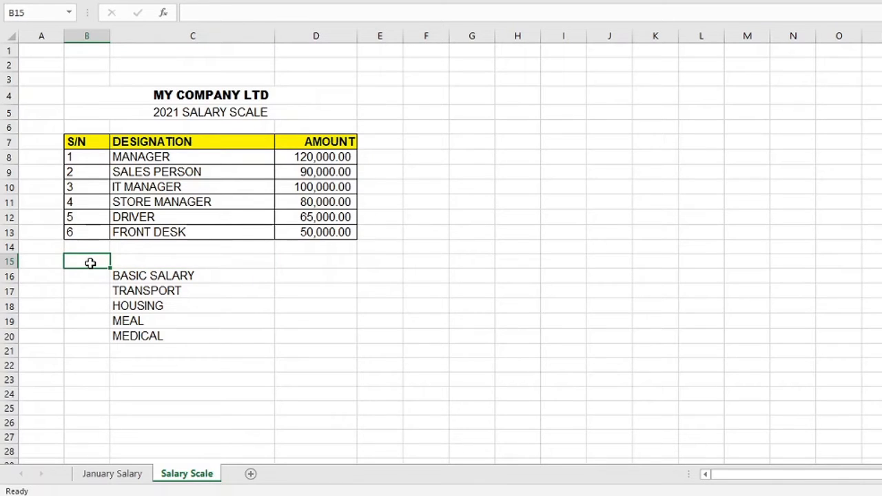
pyautogui.write('S')
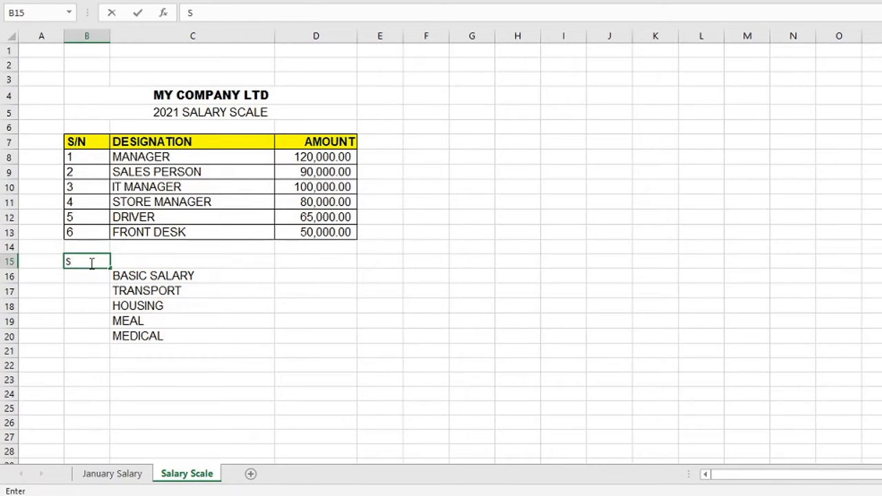
pyautogui.write('NN')
pyautogui.press('Tab')
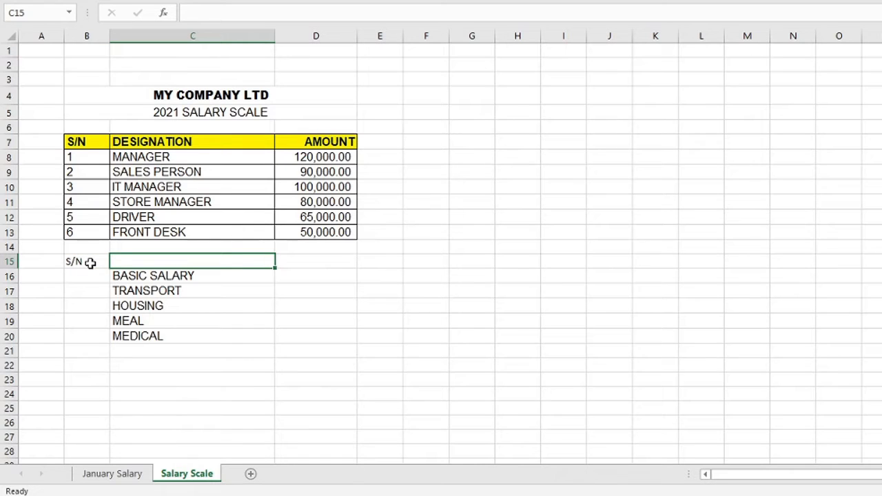
pyautogui.write('SALARY')
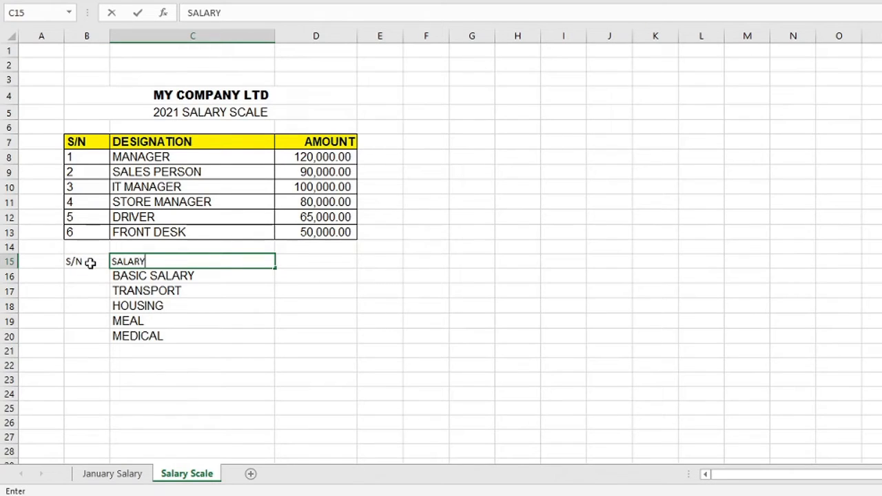
pyautogui.write(' COMPONEN')
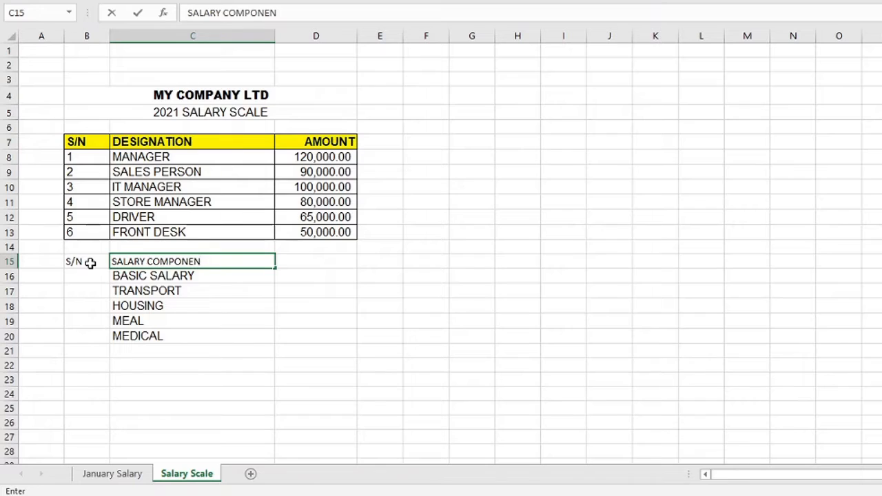
pyautogui.write('TS')
pyautogui.press('Tab')
# Step: Enter the heading PERCENTAGE (%) in cell D15 beside the salary components heading
pyautogui.write('PERCE')
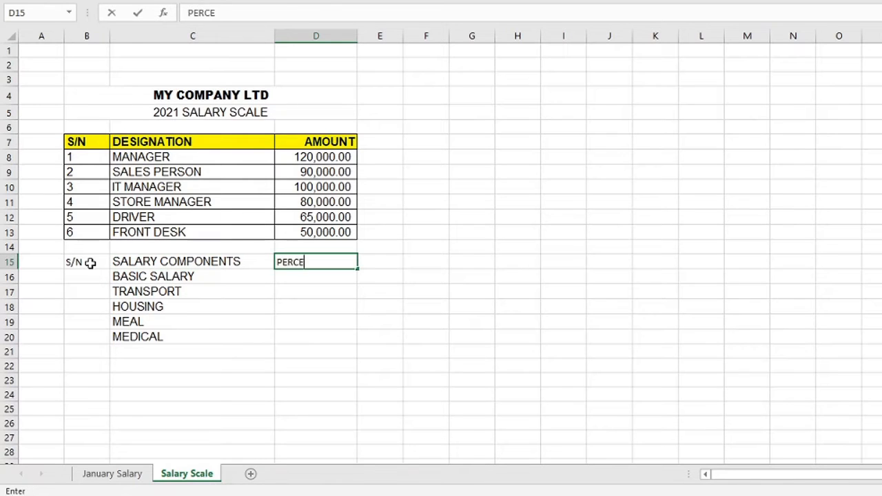
pyautogui.write('NA')
pyautogui.write('TAGE (%')
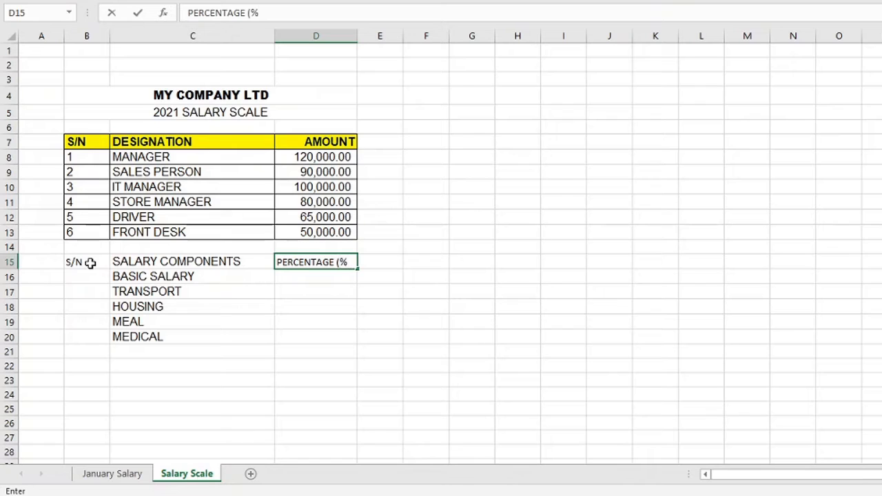
pyautogui.write(')')
pyautogui.press('Return')
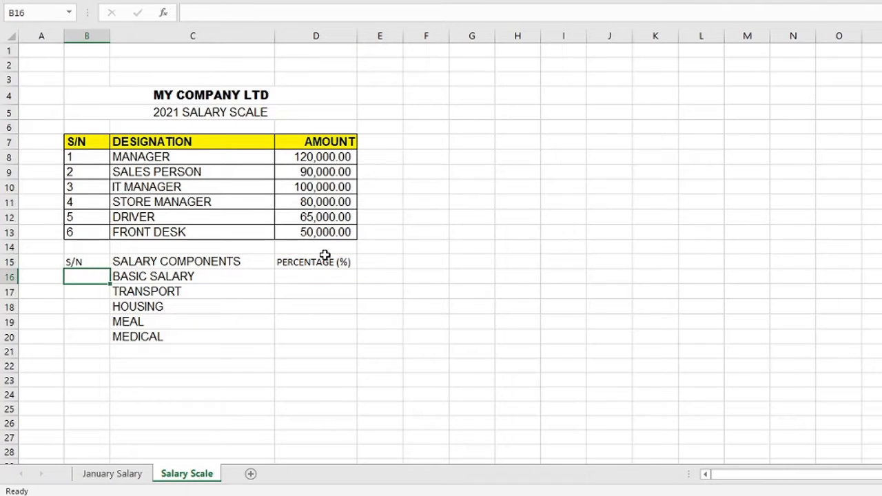
pyautogui.click(301, 261)
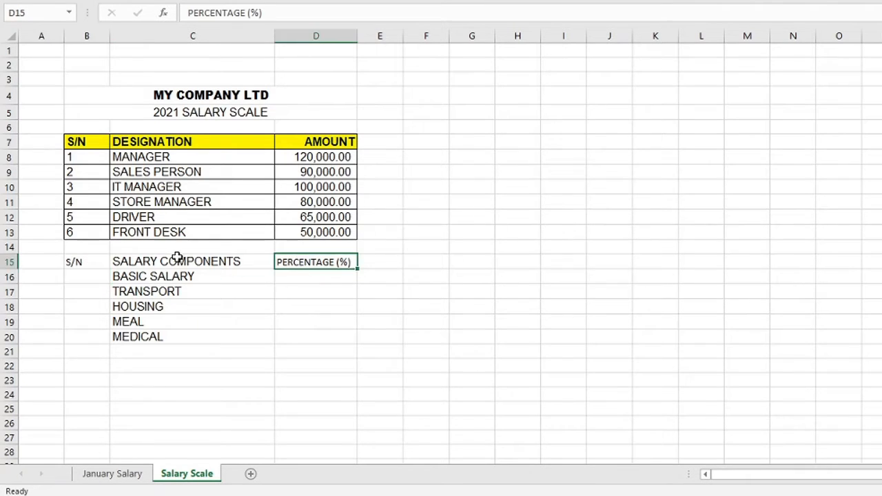
# Step: Set the PERCENTAGE (%) heading in D15 to font size 14 and widen column D to fit it
pyautogui.click(154, 260)
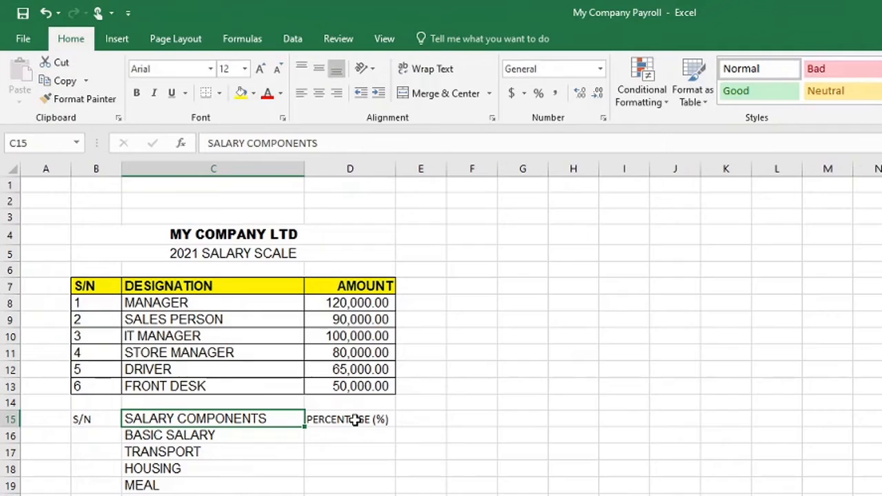
pyautogui.click(354, 421)
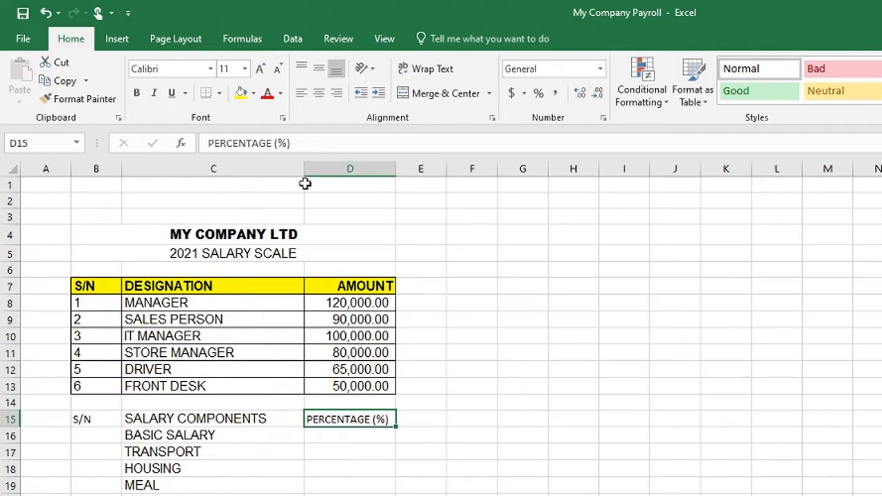
pyautogui.click(244, 69)
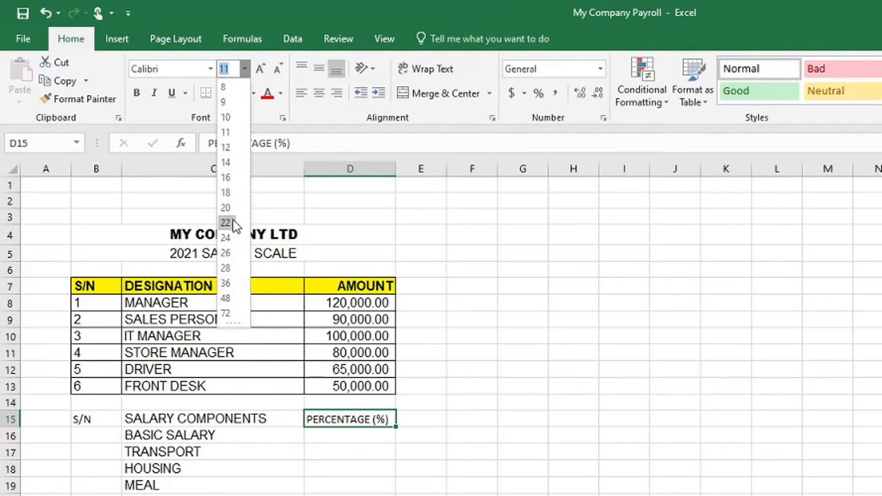
pyautogui.click(226, 163)
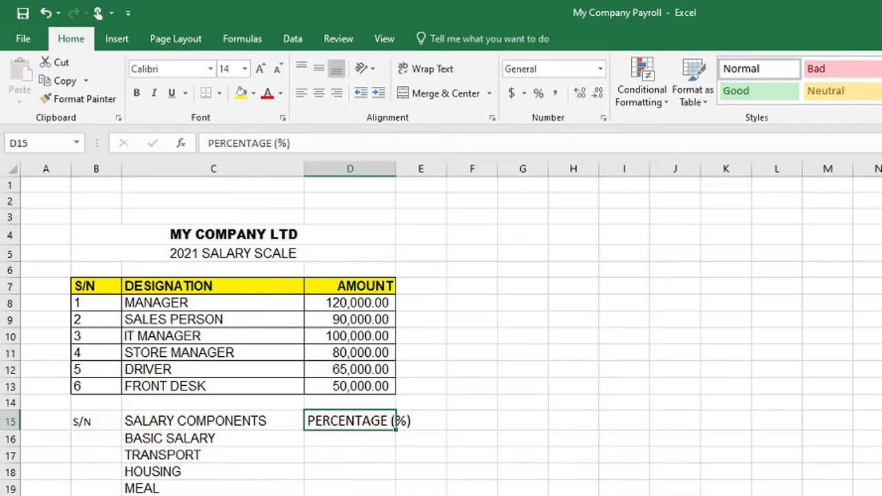
pyautogui.click(350, 489)
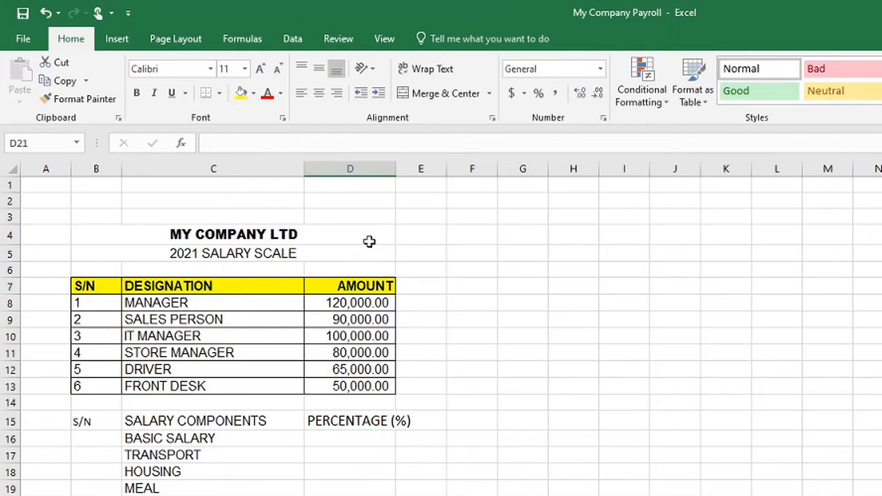
pyautogui.doubleClick(396, 170)
pyautogui.click(471, 487)
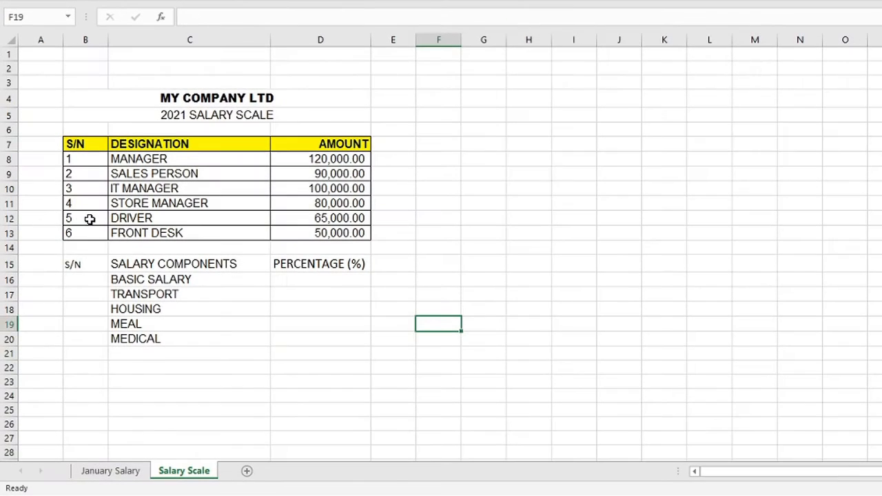
# Step: Number the salary components 1 to 5 in B16:B20
pyautogui.click(81, 280)
pyautogui.write('1')
pyautogui.press('Return')
pyautogui.write('2')
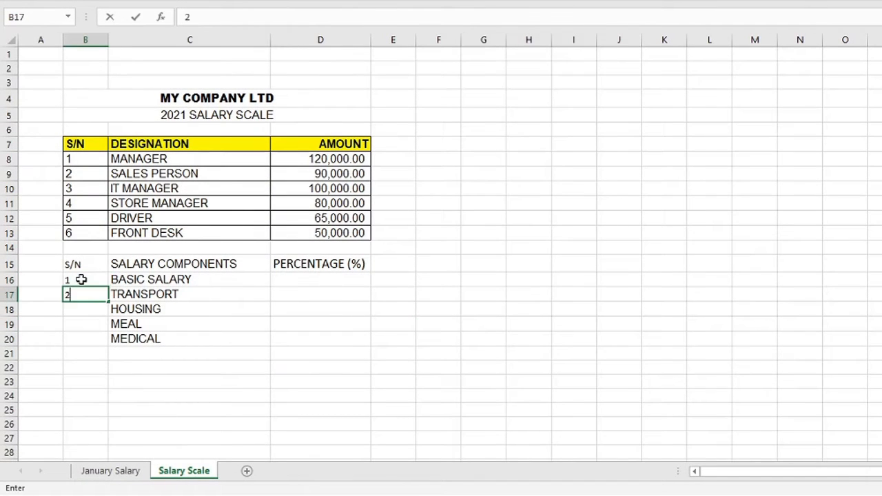
pyautogui.moveTo(81, 280); pyautogui.dragTo(107, 341)
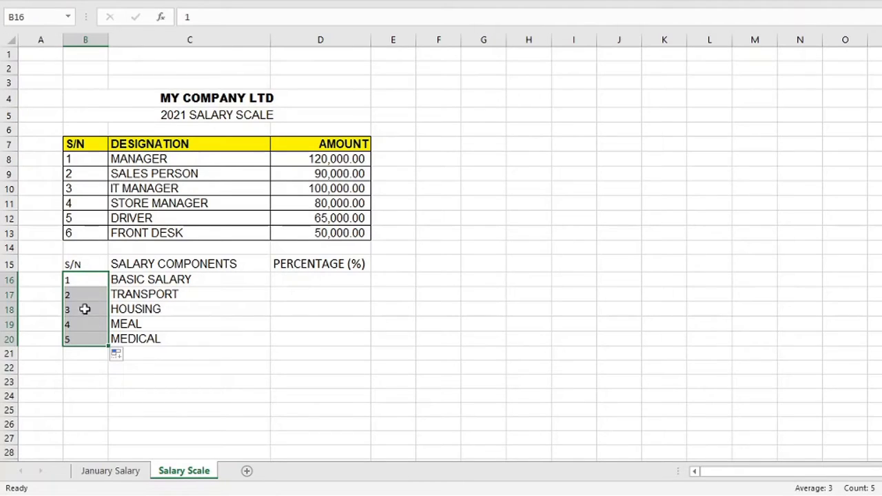
pyautogui.click(211, 337)
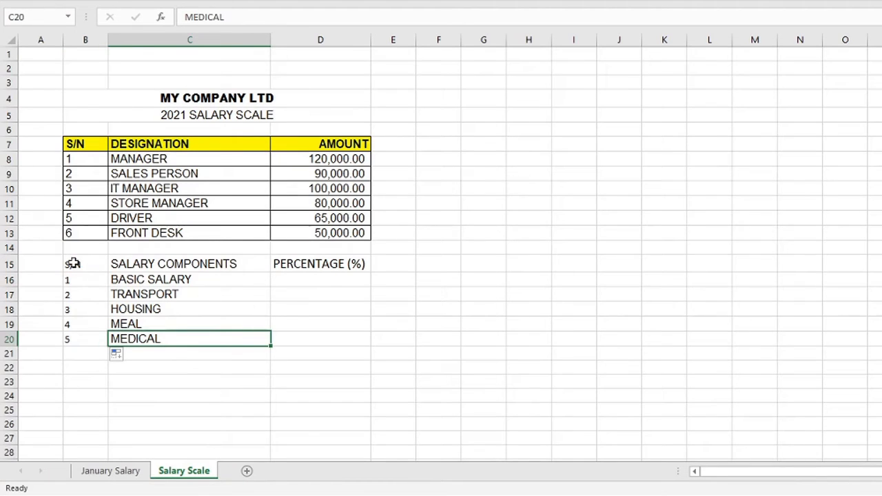
# Step: Apply all borders to the salary components table in B15:D21, including an empty row beneath MEDICAL
pyautogui.moveTo(73, 264); pyautogui.dragTo(363, 356)
pyautogui.click(162, 58)
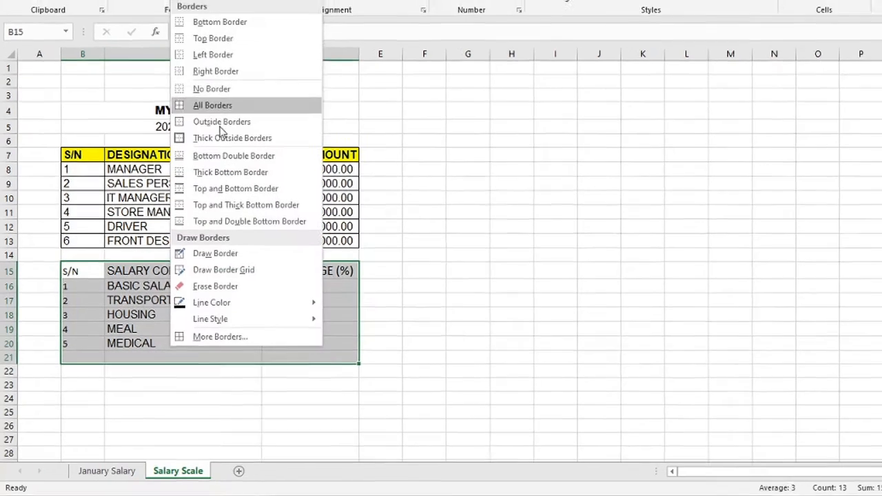
pyautogui.click(226, 93)
pyautogui.click(472, 232)
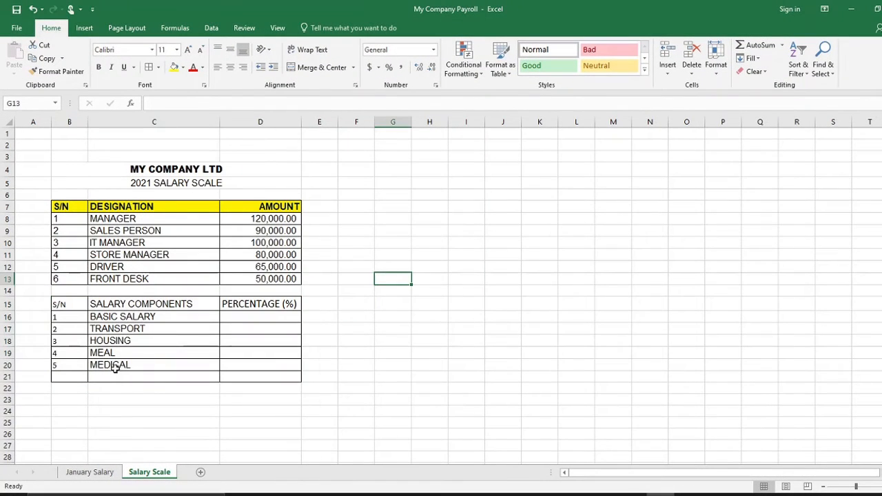
# Step: Fill the salary components heading row B15:D15 with standard dark blue and make its text white
pyautogui.moveTo(54, 304); pyautogui.dragTo(296, 303)
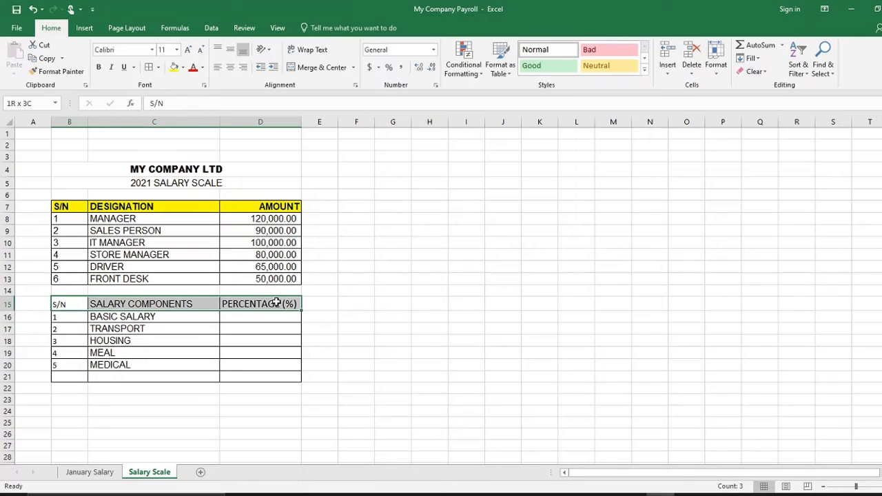
pyautogui.click(183, 68)
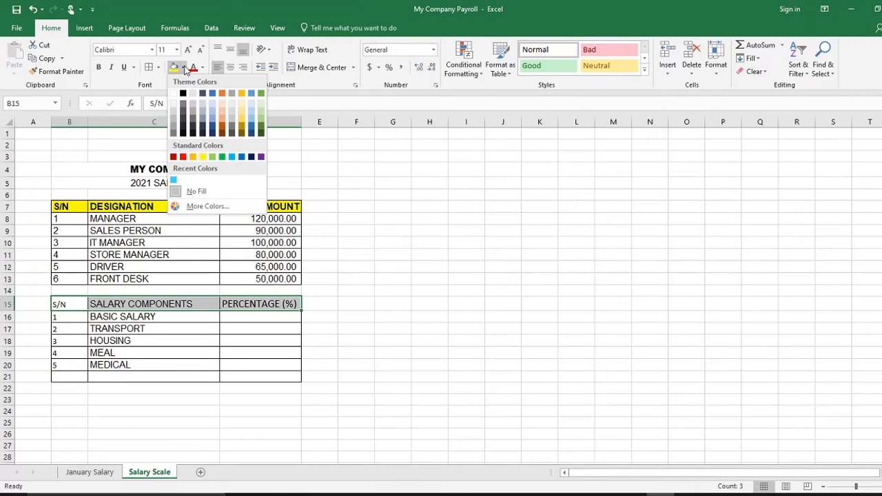
pyautogui.click(251, 157)
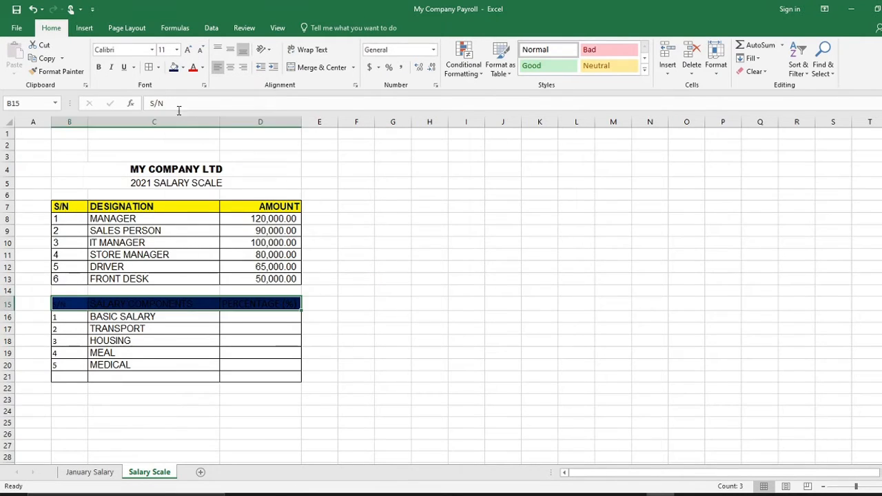
pyautogui.click(202, 67)
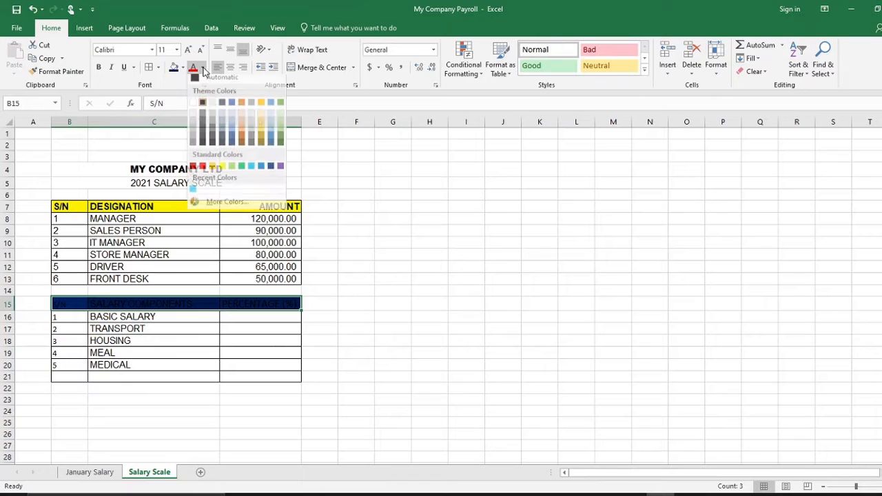
pyautogui.click(194, 106)
pyautogui.click(381, 292)
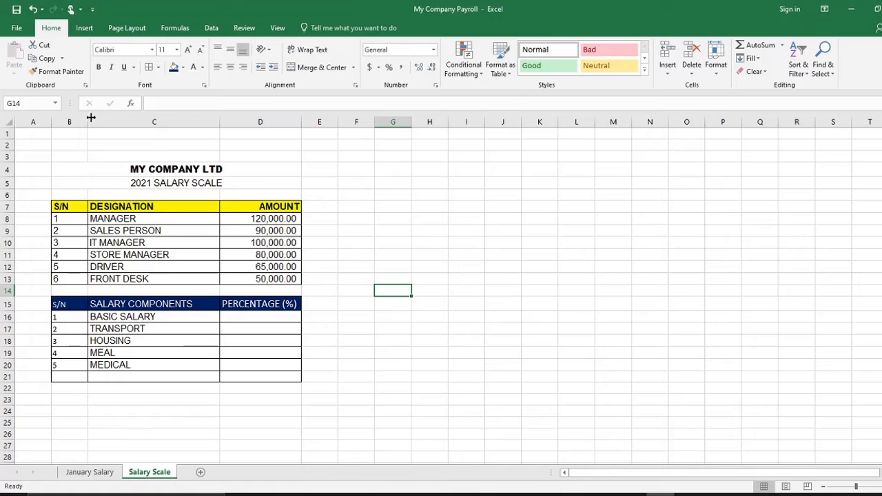
# Step: Narrow column B to suit the serial numbers and insert another blank row at row 14 between the two tables
pyautogui.moveTo(87, 122); pyautogui.dragTo(71, 121)
pyautogui.click(345, 360)
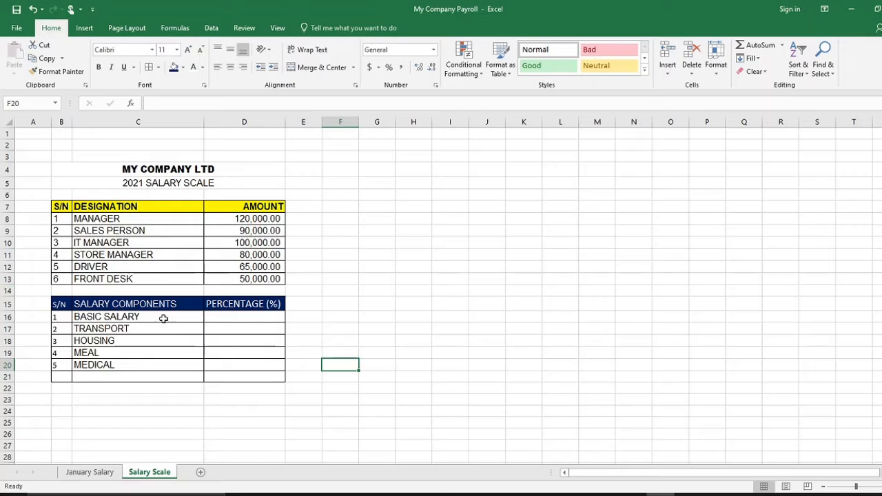
pyautogui.click(7, 290)
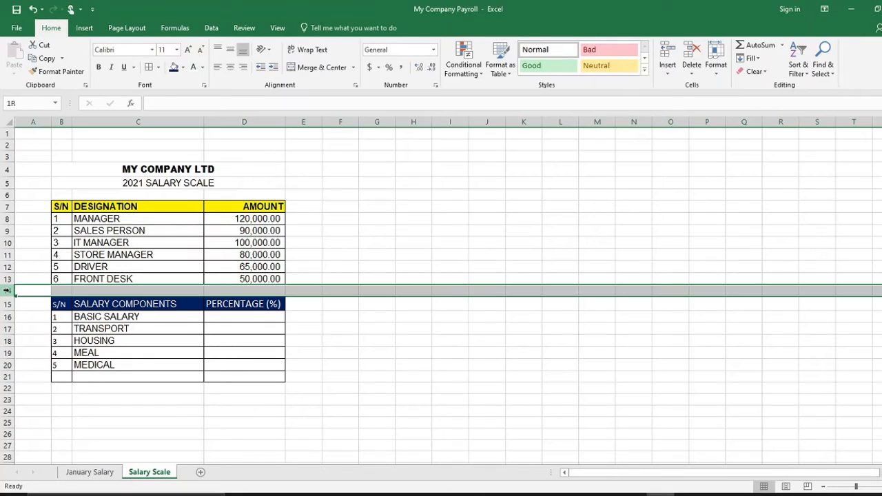
pyautogui.rightClick(7, 290)
pyautogui.click(38, 370)
pyautogui.click(434, 364)
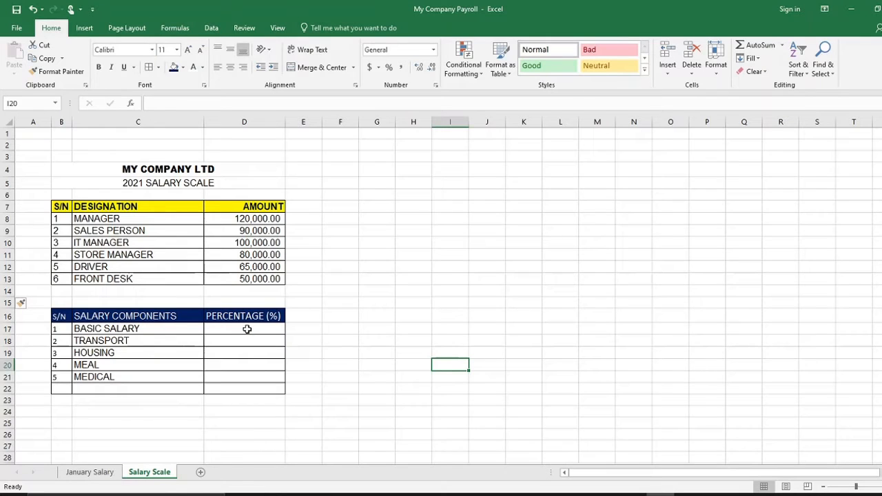
# Step: Make the empty row B22:D22 at the end of the salary components table bold
pyautogui.moveTo(248, 329); pyautogui.dragTo(255, 372)
pyautogui.moveTo(67, 389); pyautogui.dragTo(256, 386)
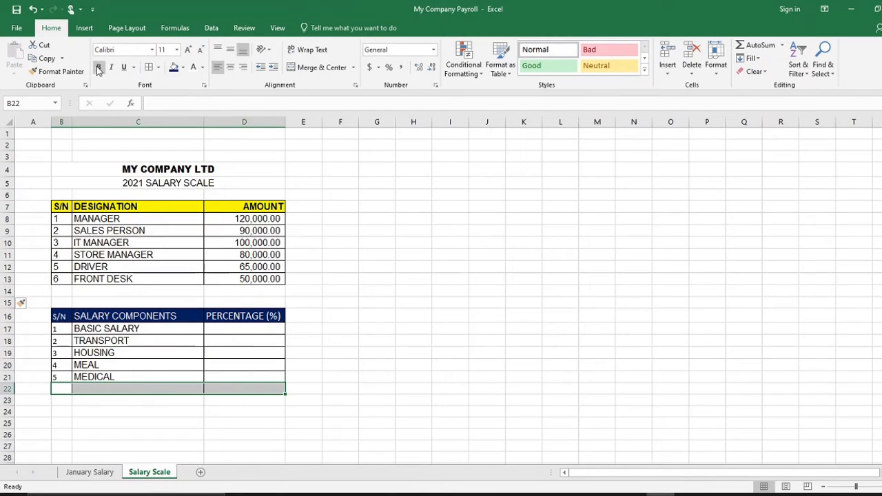
pyautogui.click(450, 329)
# Step: Total the percentage column by entering =SUM(D17:D21) in cell D22
pyautogui.click(239, 388)
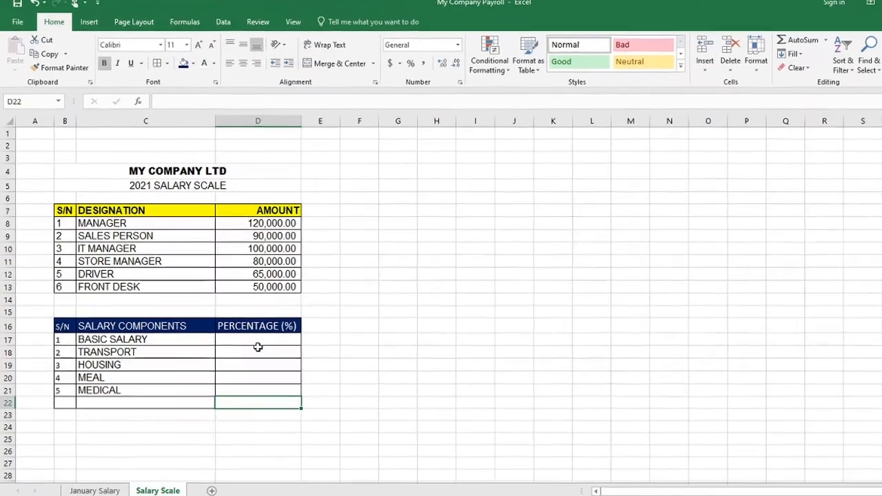
pyautogui.moveTo(246, 329); pyautogui.dragTo(253, 377)
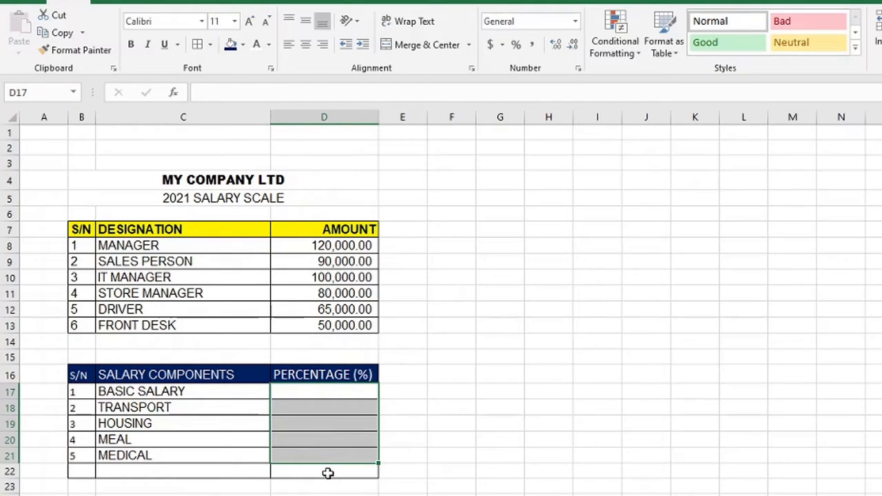
pyautogui.click(328, 473)
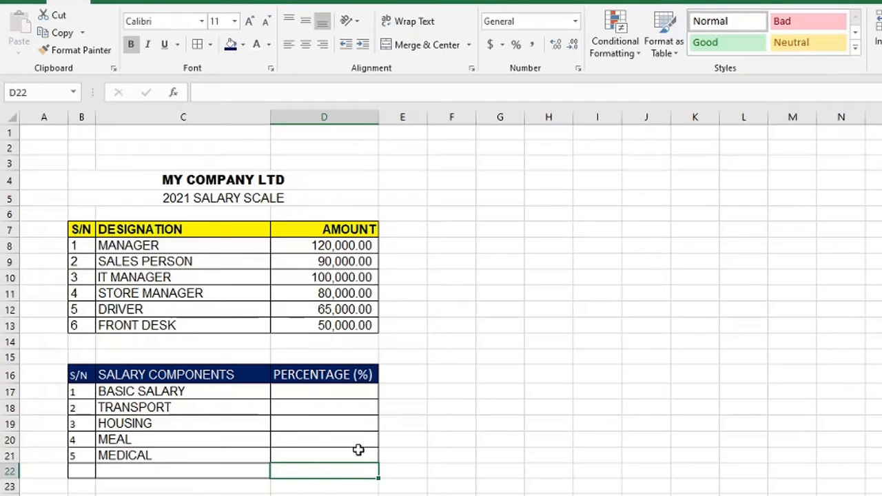
pyautogui.write('=S')
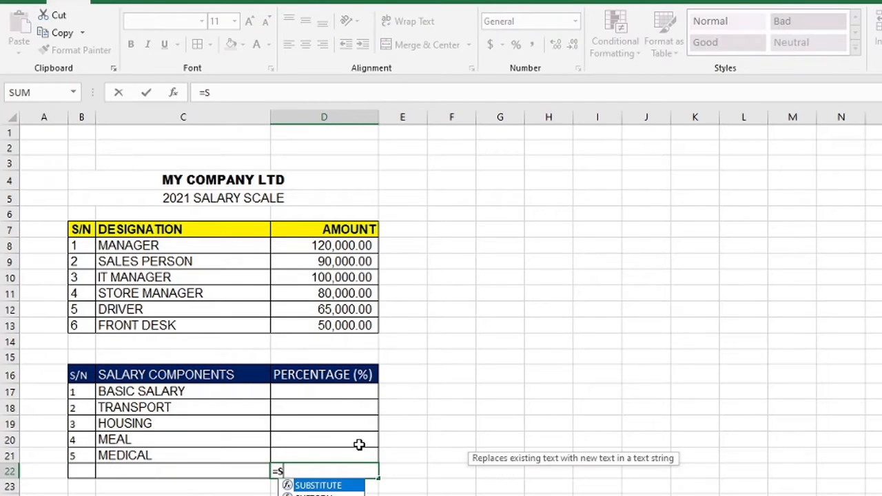
pyautogui.write('UM(')
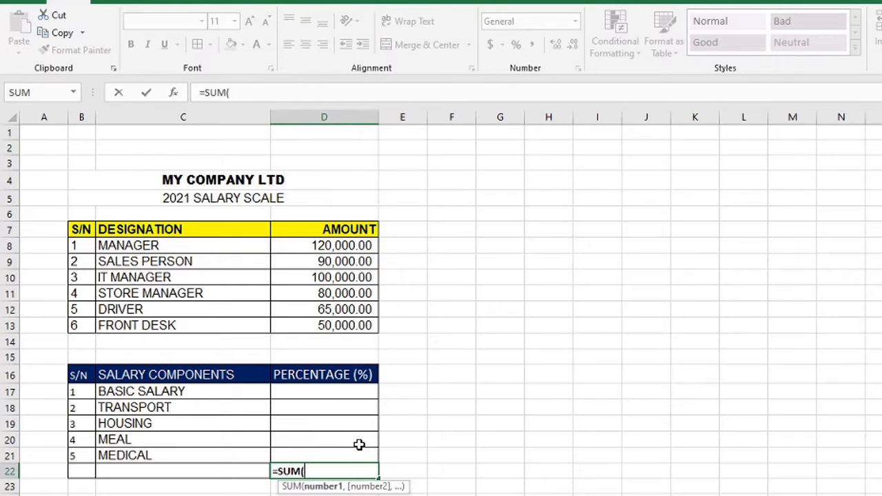
pyautogui.click(330, 390)
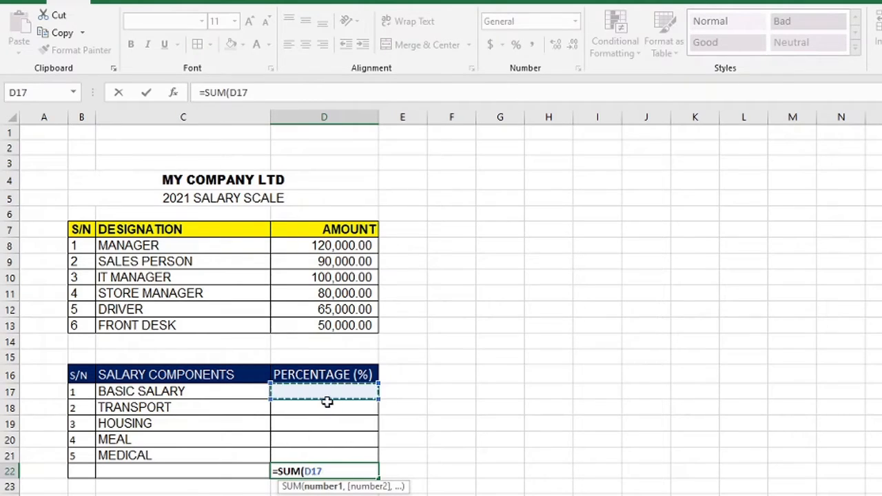
pyautogui.moveTo(327, 401); pyautogui.dragTo(335, 456)
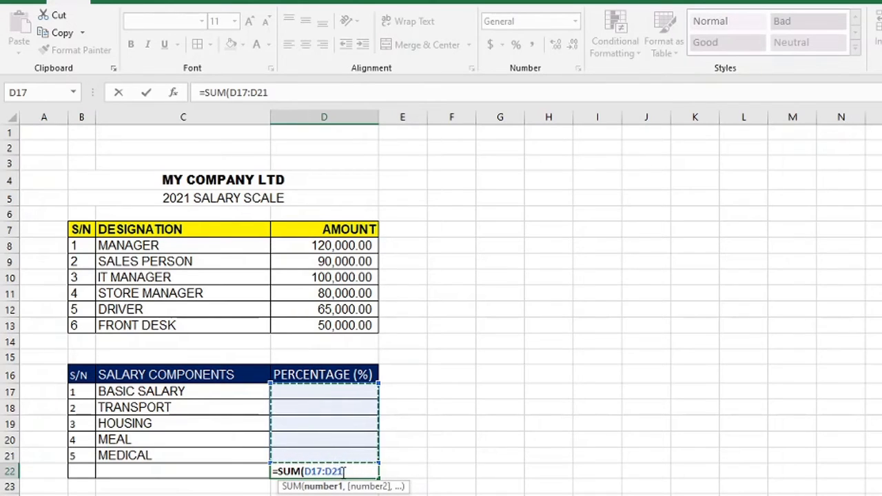
pyautogui.click(345, 471)
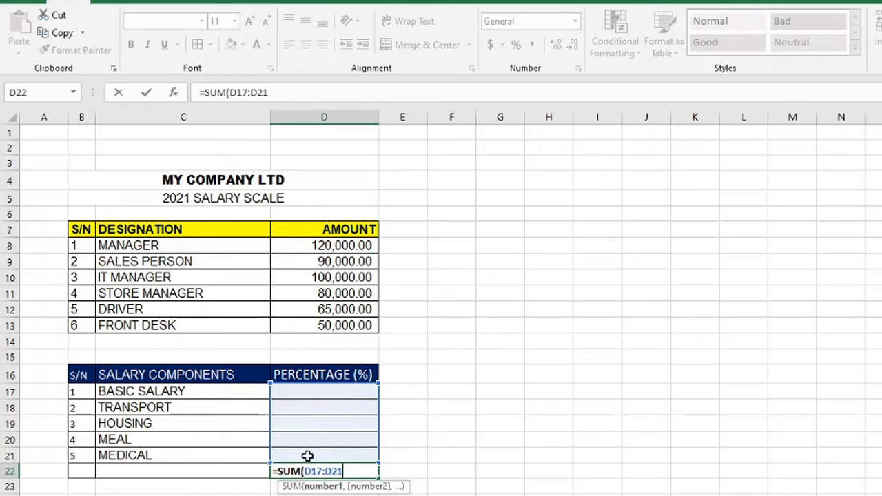
pyautogui.write(')')
pyautogui.press('Return')
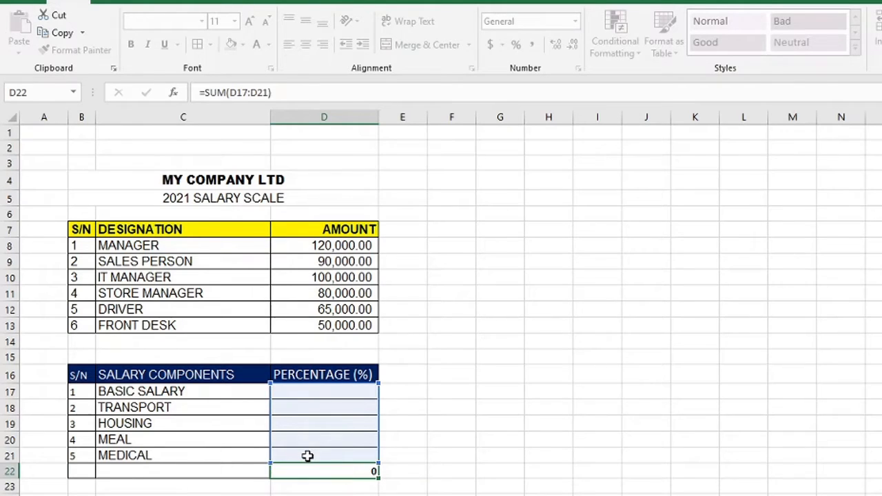
pyautogui.click(457, 471)
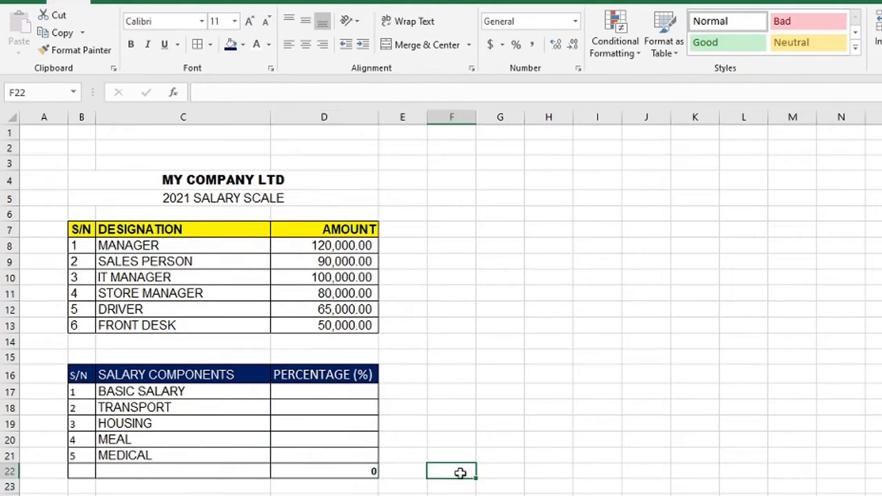
# Step: Enter 20 as the BASIC SALARY percentage in D17 and 30 as the TRANSPORT percentage in D18
pyautogui.click(359, 472)
pyautogui.click(355, 397)
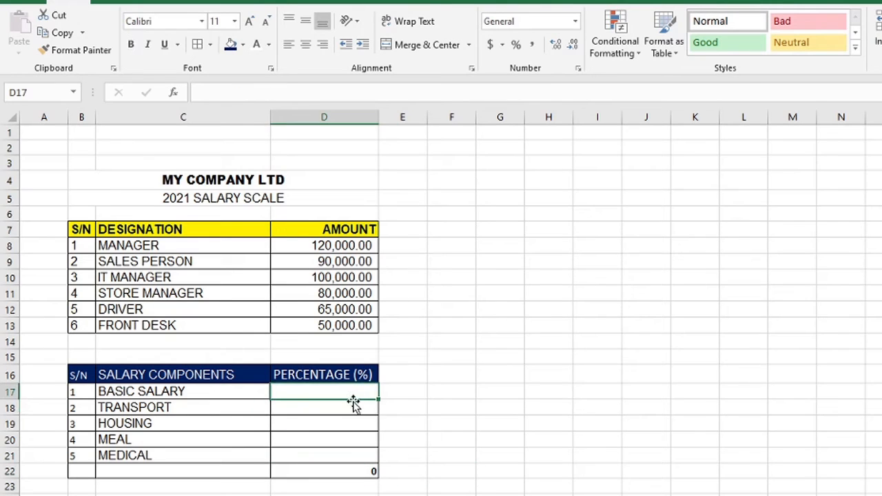
pyautogui.write('20')
pyautogui.press('Return')
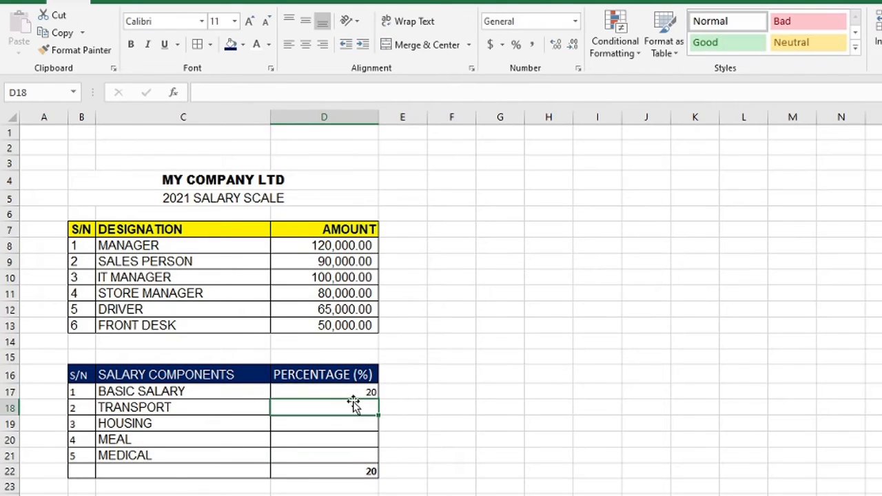
pyautogui.write('30')
pyautogui.press('Return')
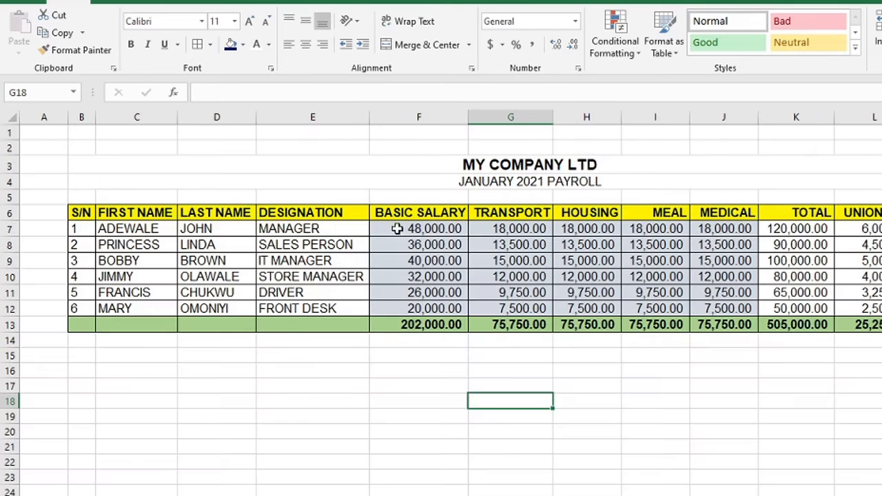
# Step: Examine the BASIC SALARY formula in F7 of January Salary and compare its percentage and cell reference with the Salary Scale sheet
pyautogui.click(414, 337)
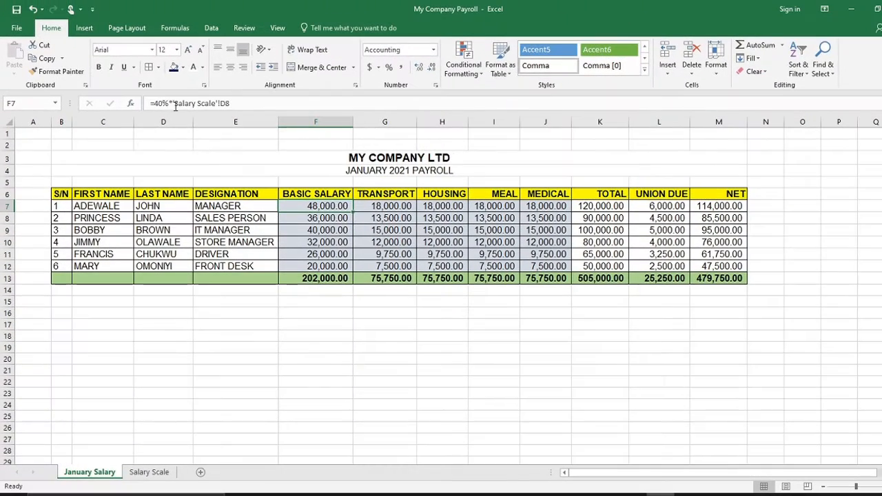
pyautogui.click(209, 92)
pyautogui.click(157, 103)
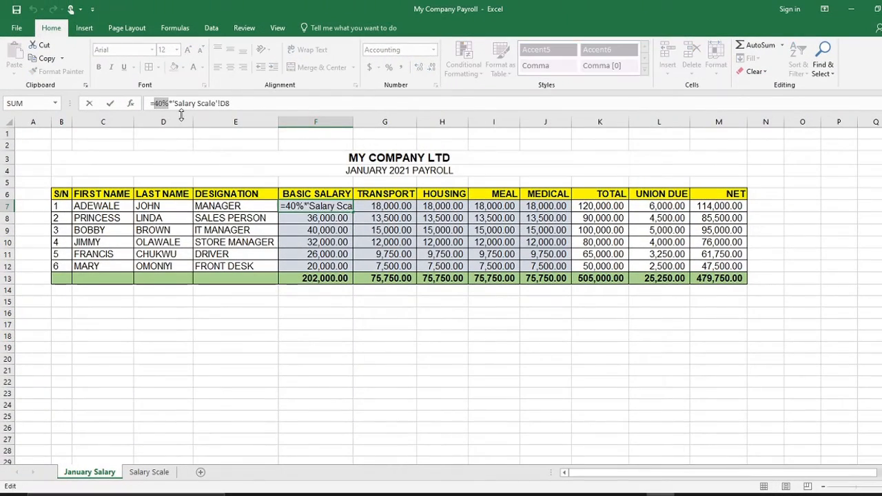
pyautogui.press('Escape')
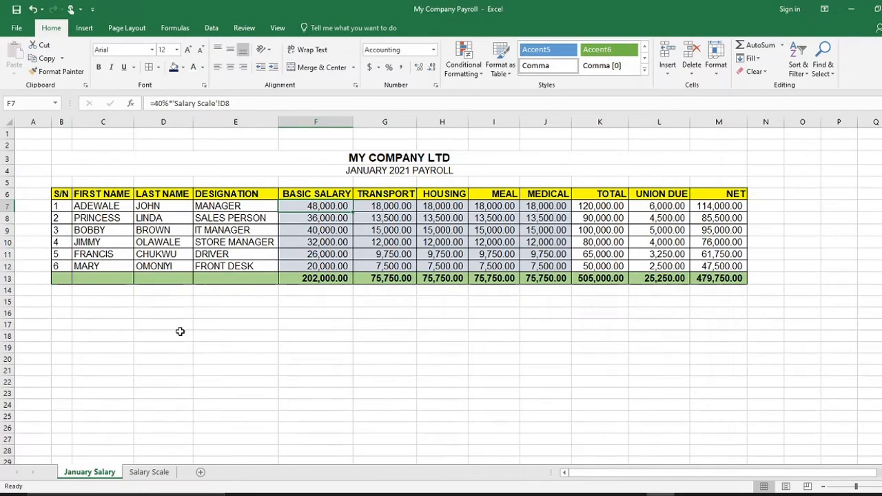
pyautogui.click(142, 472)
pyautogui.click(207, 360)
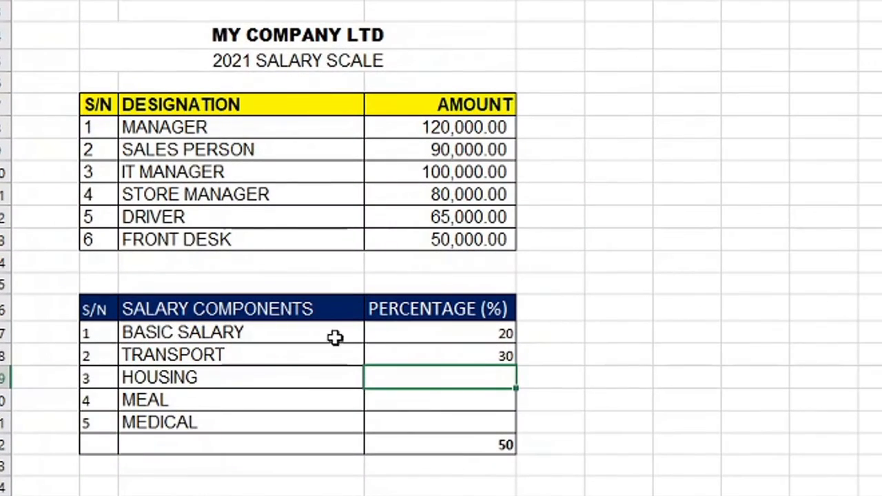
pyautogui.click(449, 337)
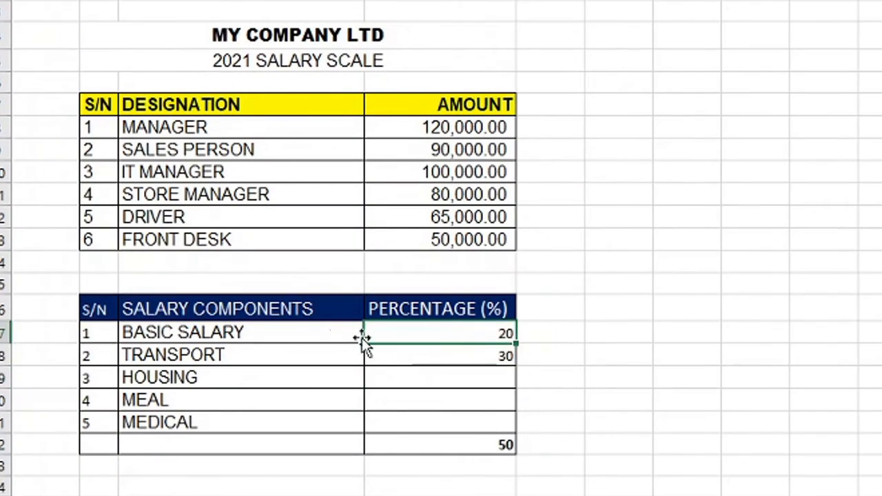
pyautogui.click(445, 127)
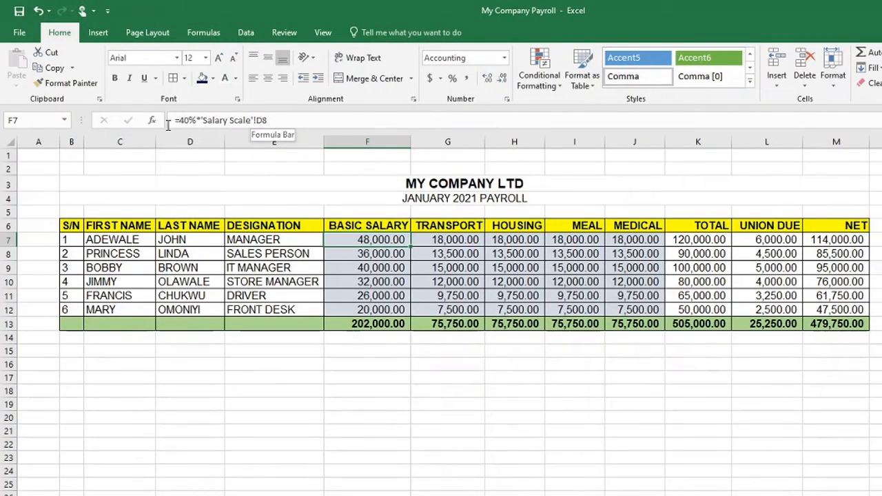
pyautogui.hotkey('ctrl', 'pagedown')
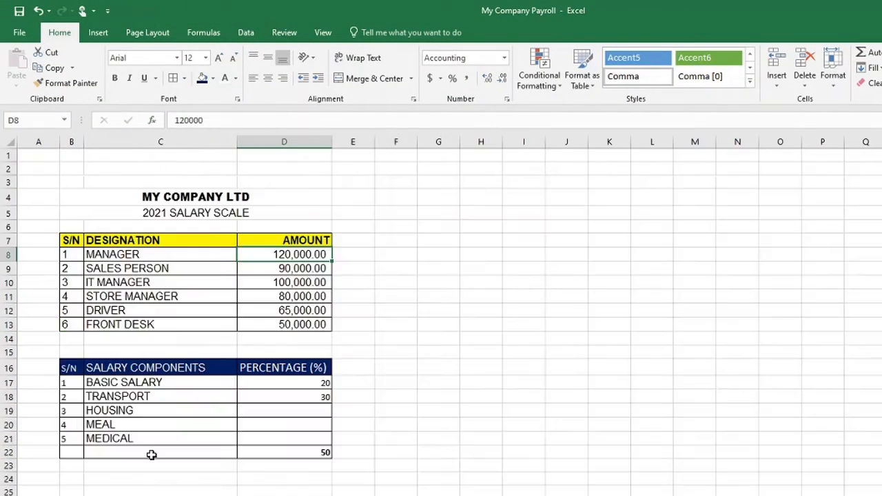
# Step: Clear the entered percentages from D17:D19 of the salary components table
pyautogui.click(393, 381)
pyautogui.moveTo(285, 383); pyautogui.dragTo(294, 417)
pyautogui.press('Delete')
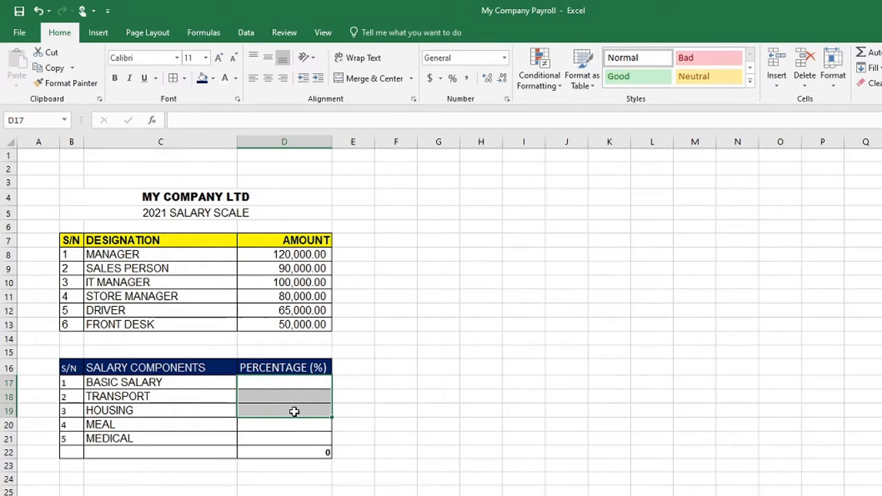
# Step: Enlarge the total in D22 to font size 14 and format it as a percentage
pyautogui.click(279, 452)
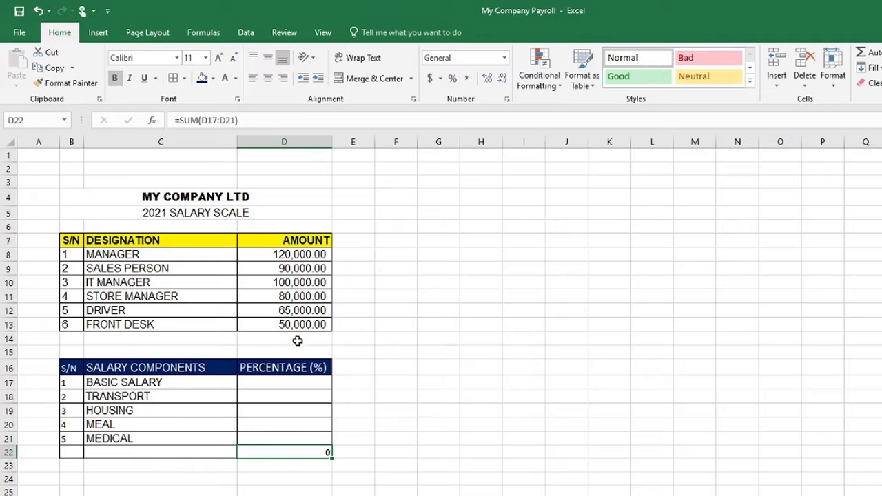
pyautogui.click(219, 58)
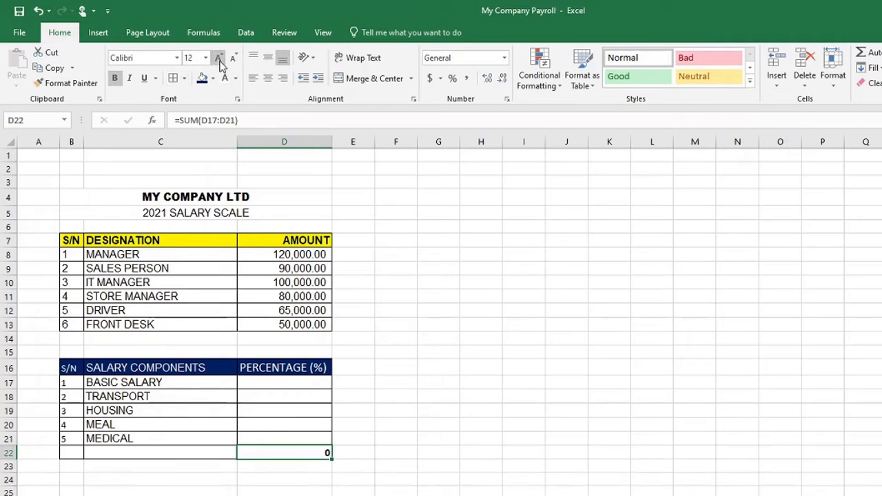
pyautogui.click(219, 58)
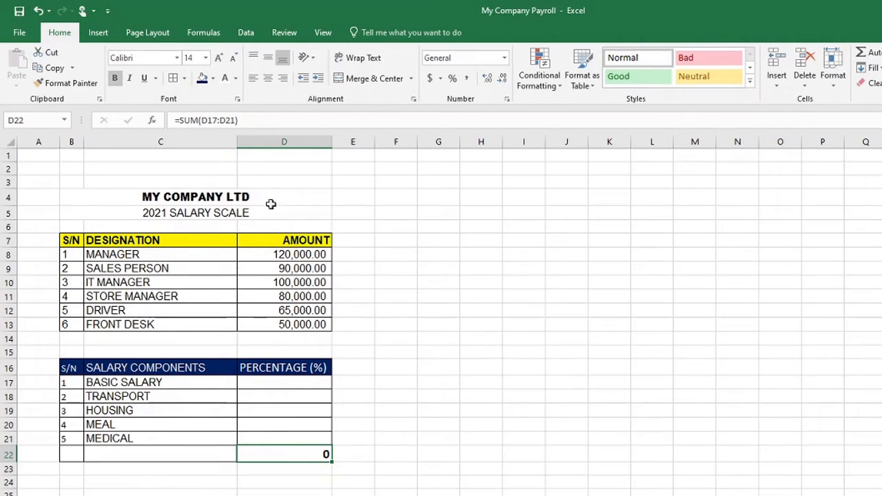
pyautogui.click(457, 80)
pyautogui.click(467, 341)
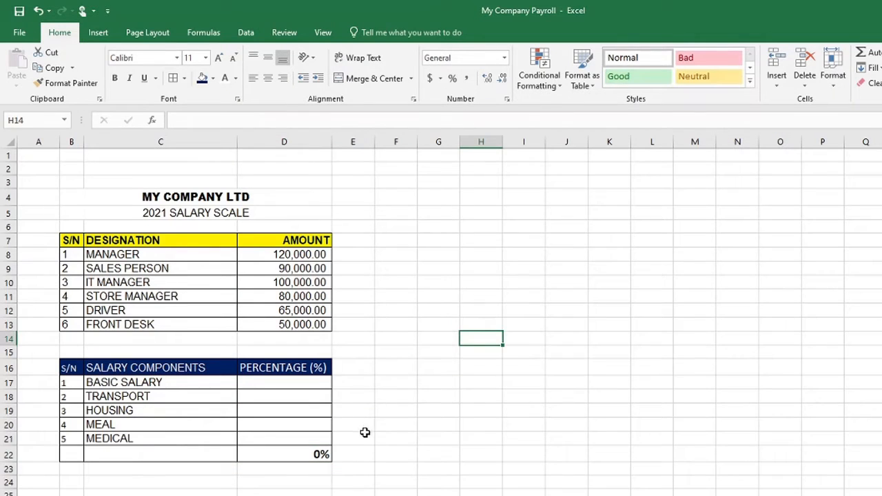
# Step: Try 20 in D17 and 30 in D18 as plain numbers against the percentage-formatted total, and clear both cells again
pyautogui.click(296, 383)
pyautogui.write('20')
pyautogui.press('Return')
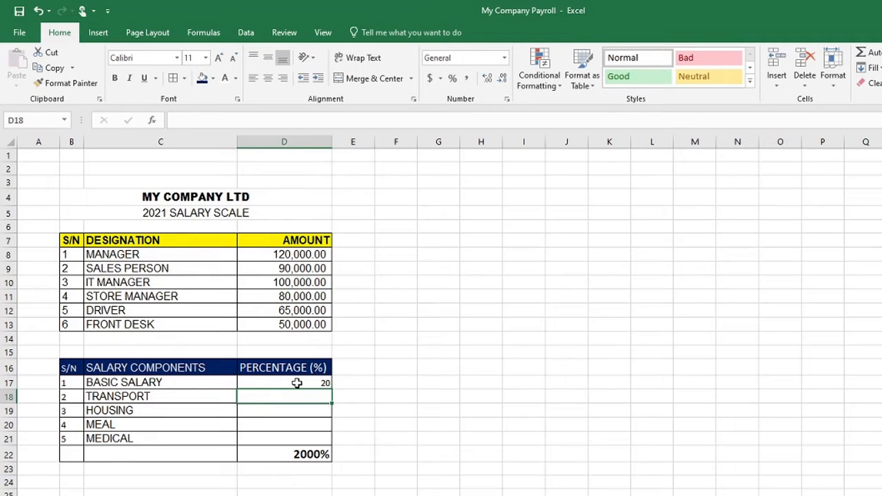
pyautogui.write('30')
pyautogui.click(296, 384)
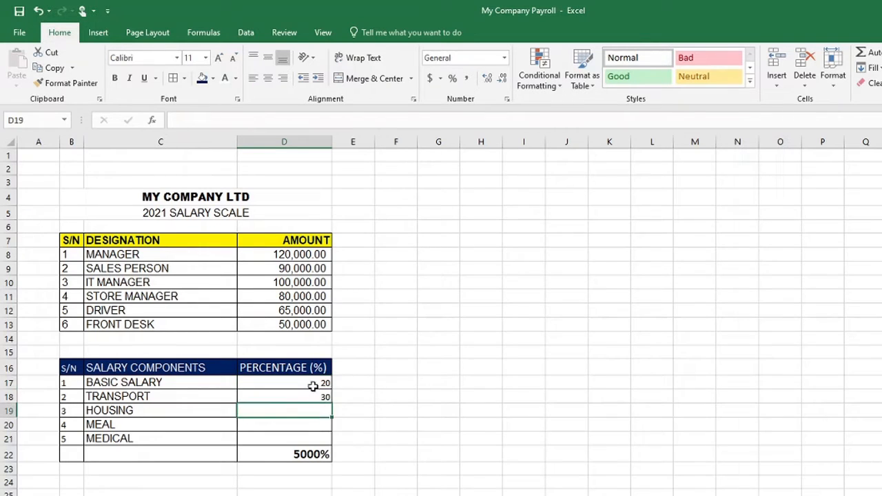
pyautogui.moveTo(311, 386); pyautogui.dragTo(317, 401)
pyautogui.press('Delete')
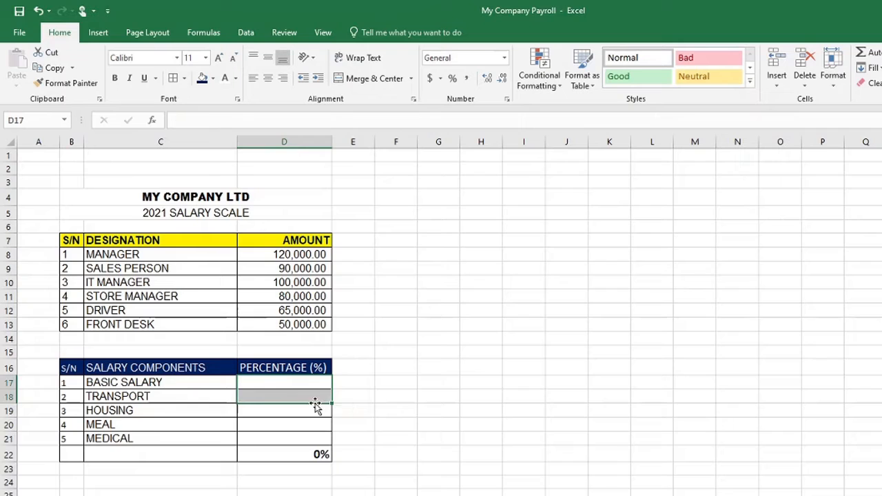
# Step: Apply the percentage number format to the component cells D17:D21
pyautogui.click(395, 380)
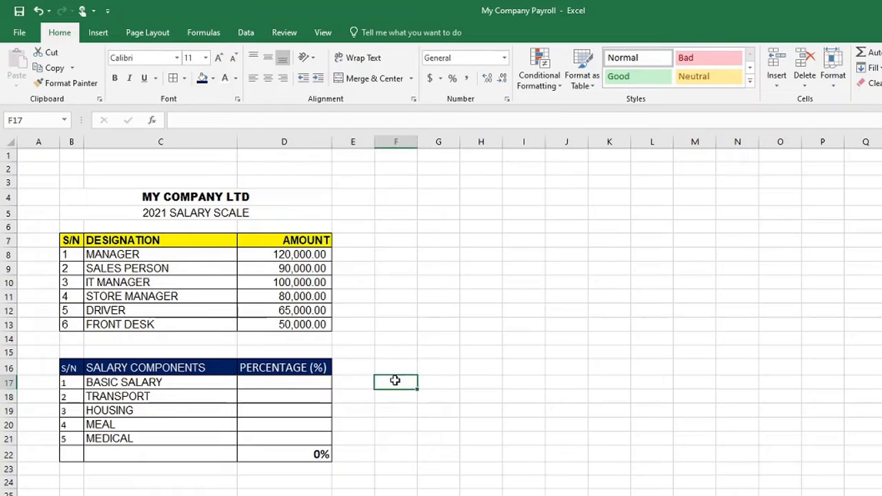
pyautogui.click(283, 382)
pyautogui.moveTo(285, 390); pyautogui.dragTo(287, 439)
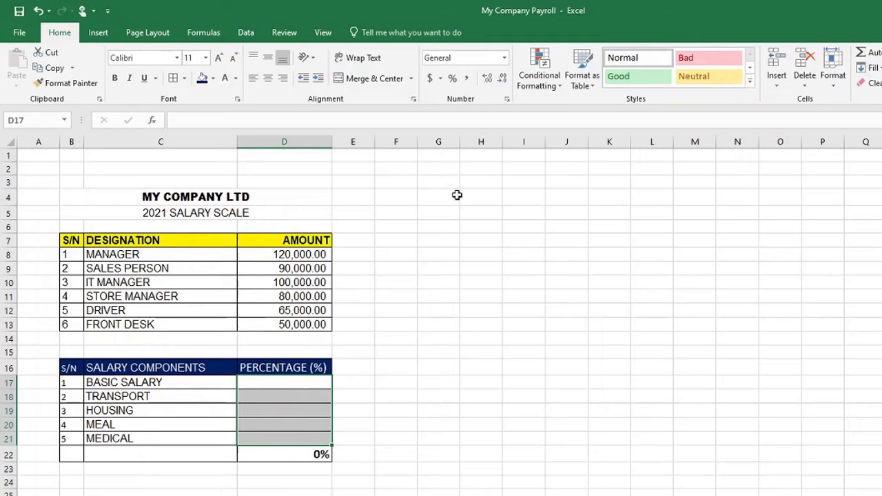
pyautogui.moveTo(301, 386); pyautogui.dragTo(301, 436)
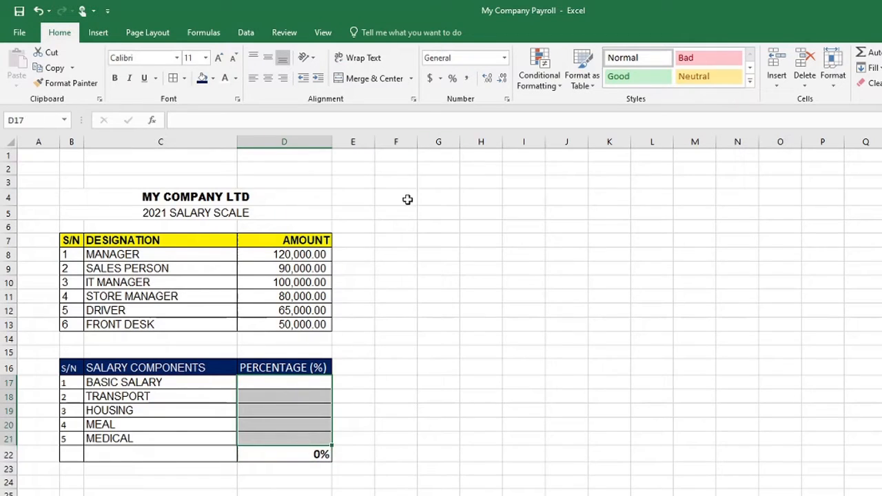
pyautogui.click(453, 78)
pyautogui.click(475, 381)
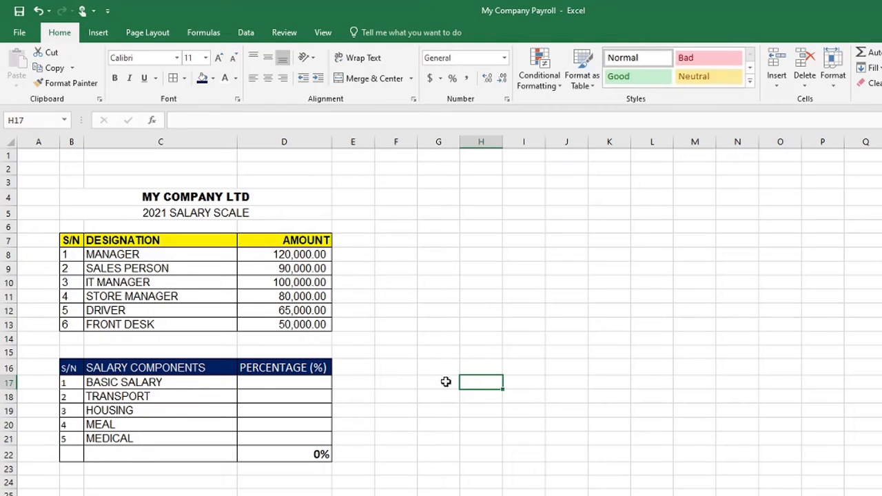
# Step: Enter 40% as the BASIC SALARY percentage in D17
pyautogui.click(287, 384)
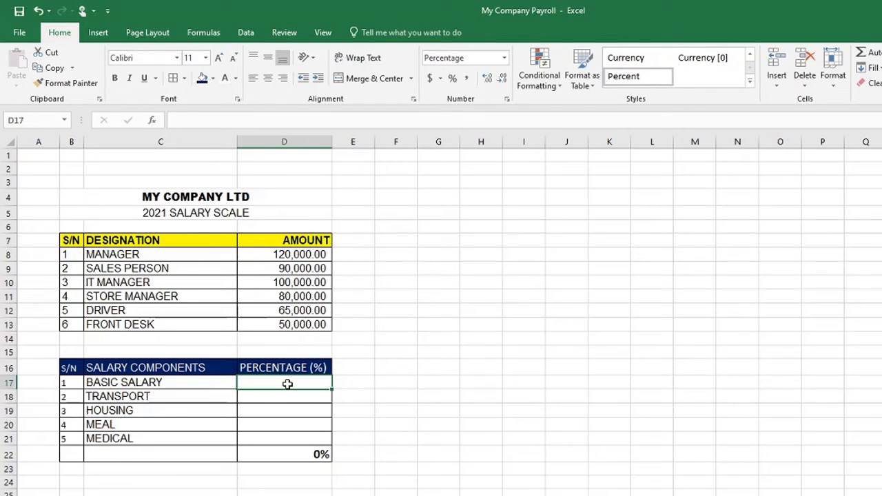
pyautogui.write('2')
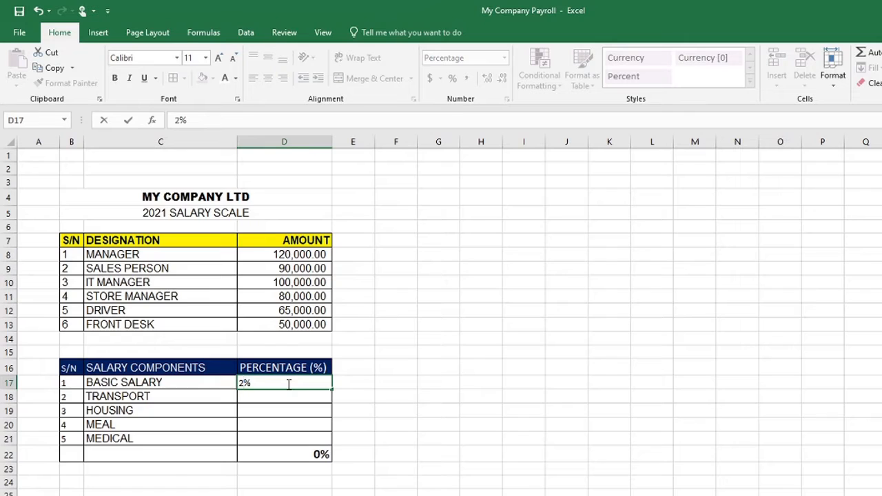
pyautogui.write('0')
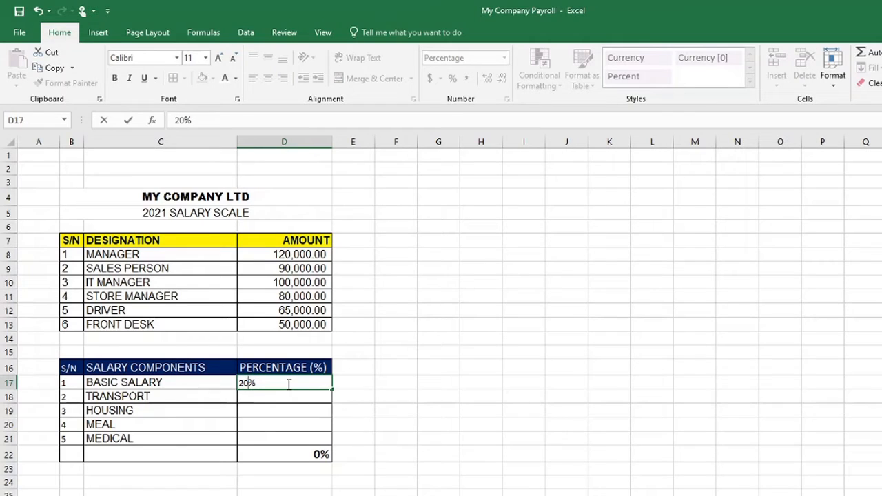
pyautogui.press('BackSpace')
pyautogui.press('BackSpace')
pyautogui.write('40')
pyautogui.press('Return')
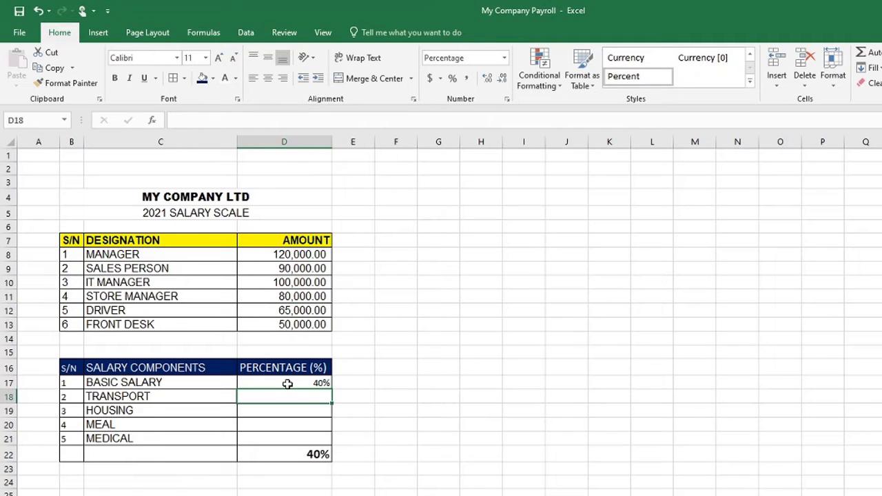
# Step: Increase the font size of the percentage cells D17:D21 to 14
pyautogui.moveTo(288, 384); pyautogui.dragTo(286, 437)
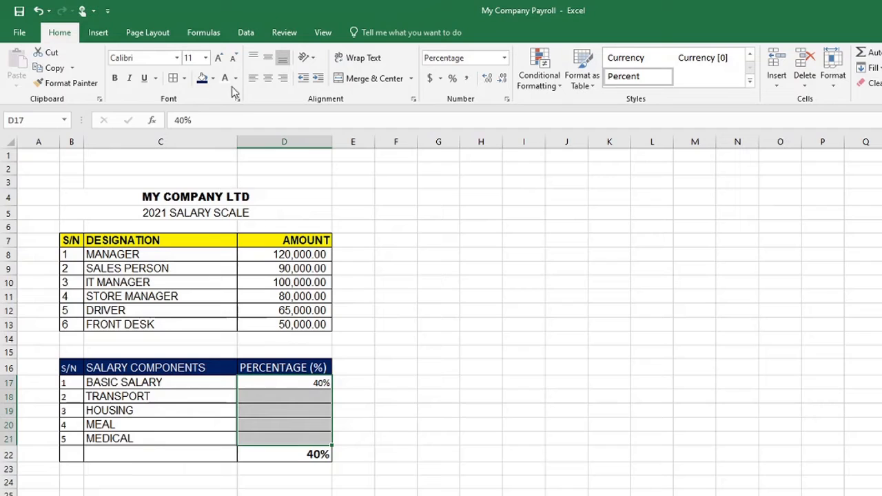
pyautogui.click(218, 60)
pyautogui.click(218, 59)
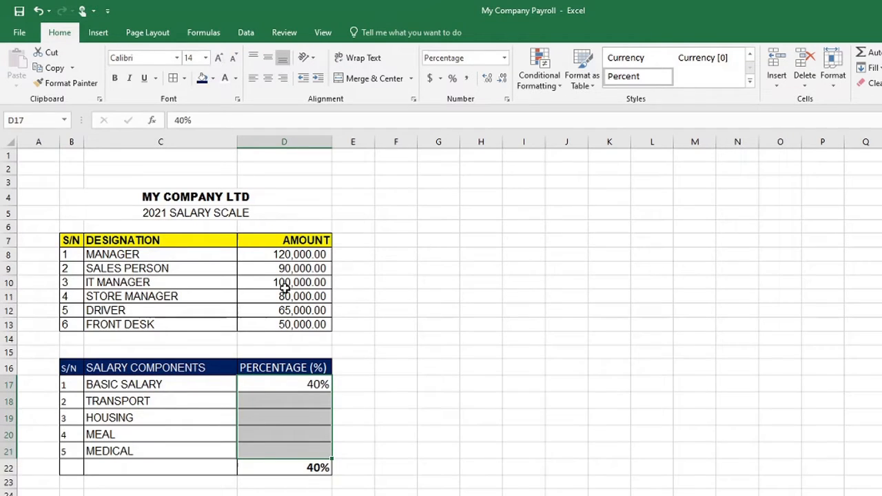
pyautogui.click(441, 387)
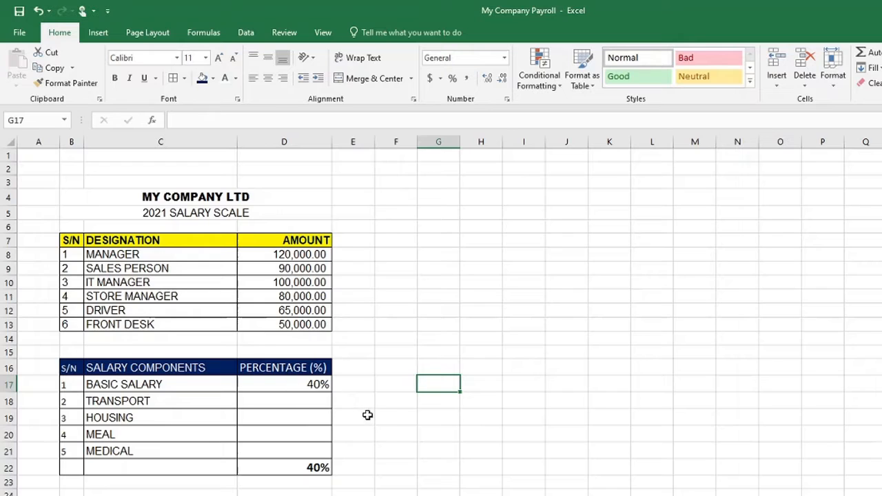
# Step: Clear the BASIC SALARY percentage from D17
pyautogui.click(312, 386)
pyautogui.press('Delete')
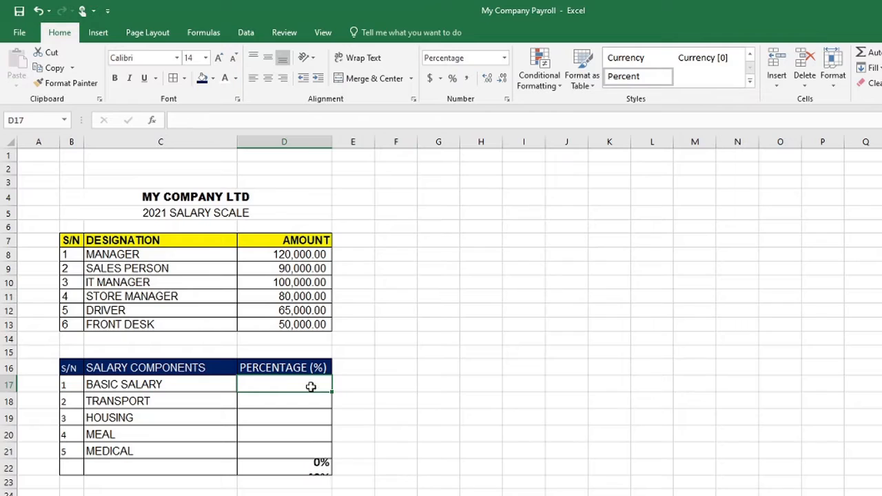
pyautogui.click(375, 399)
pyautogui.moveTo(313, 384); pyautogui.dragTo(320, 445)
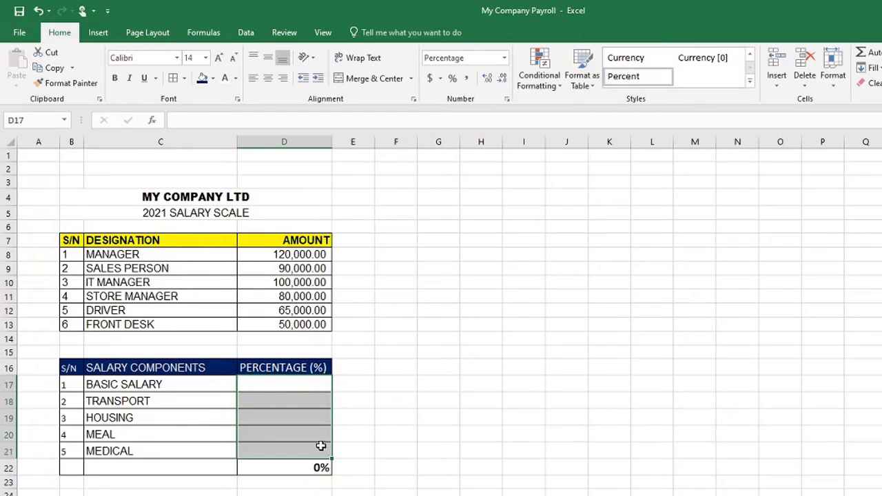
pyautogui.click(403, 368)
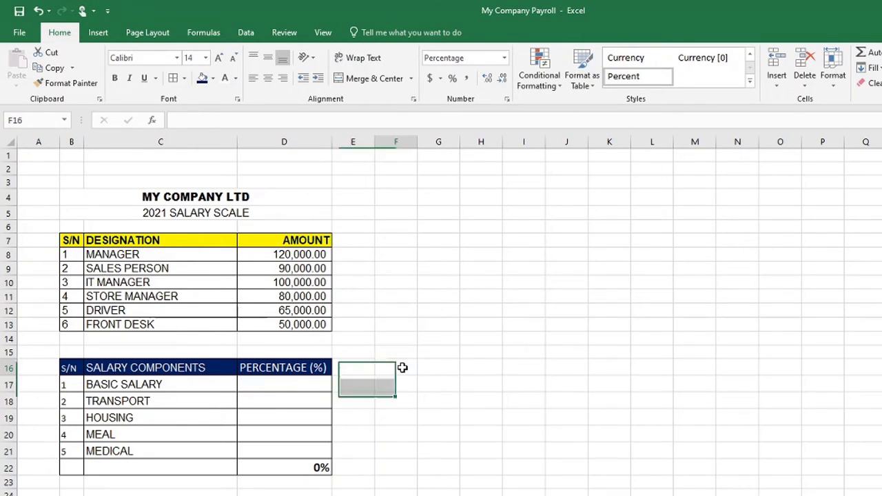
# Step: Enter the component percentages in D17:D21: 40% for BASIC SALARY and 15% each for TRANSPORT, HOUSING, MEAL and MEDICAL
pyautogui.click(300, 387)
pyautogui.write('40')
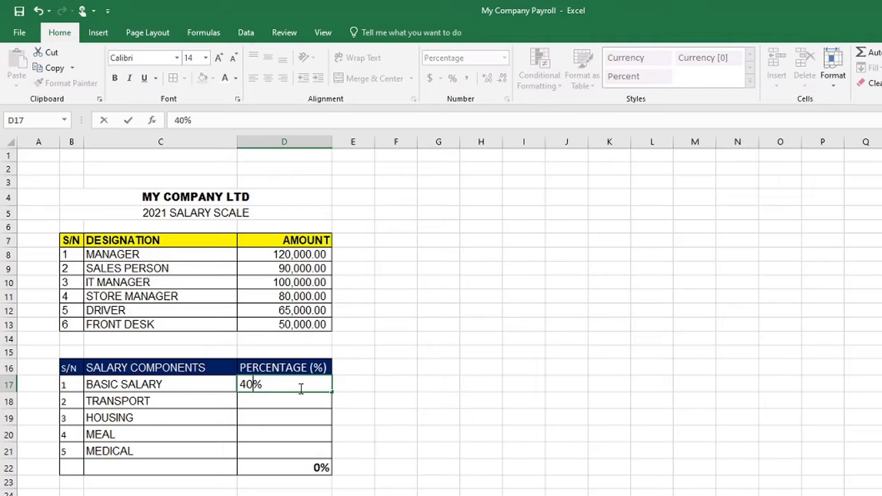
pyautogui.press('Return')
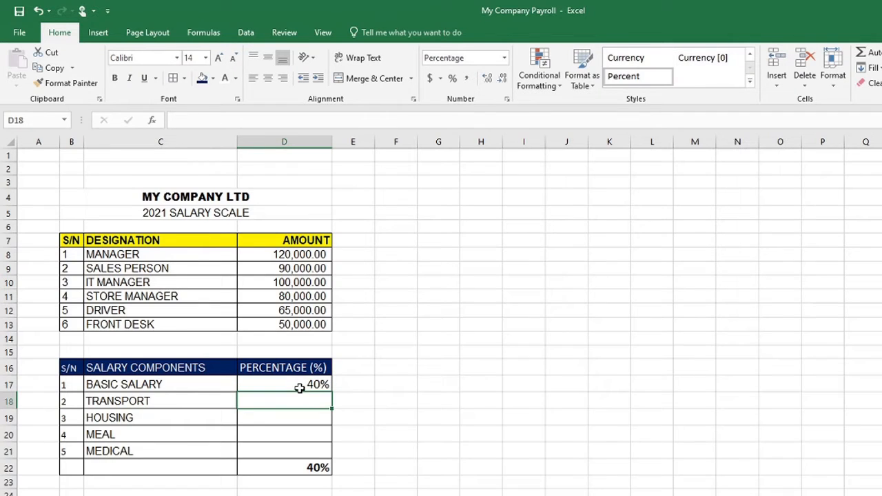
pyautogui.write('15')
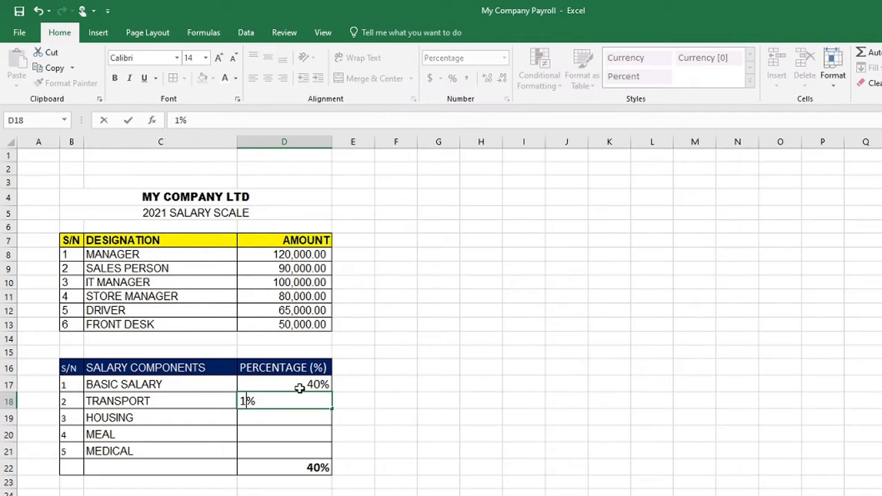
pyautogui.press('Return')
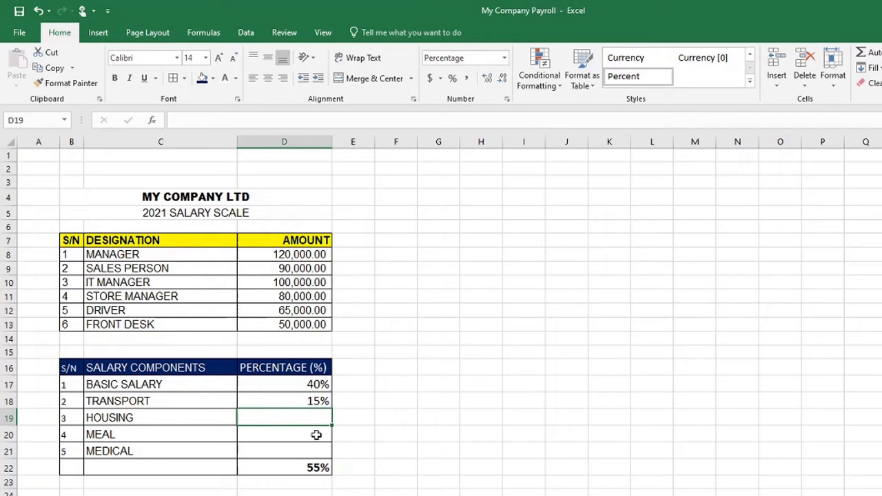
pyautogui.write('15')
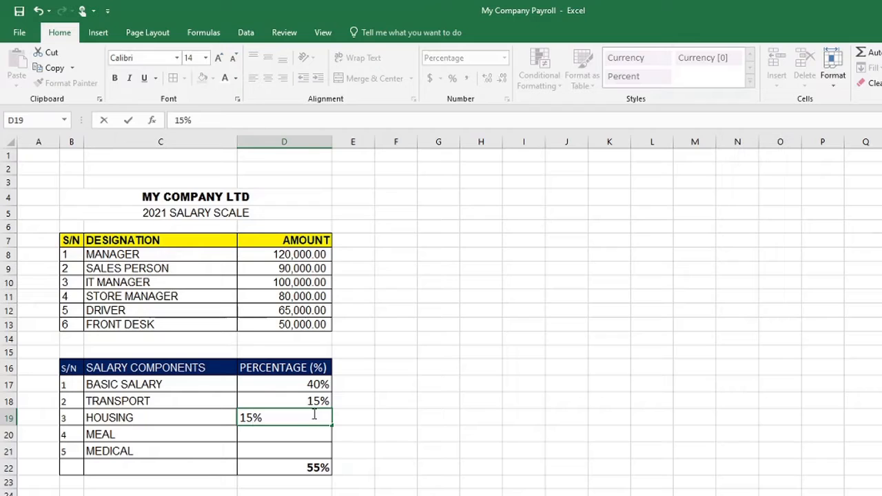
pyautogui.press('Return')
pyautogui.write('15')
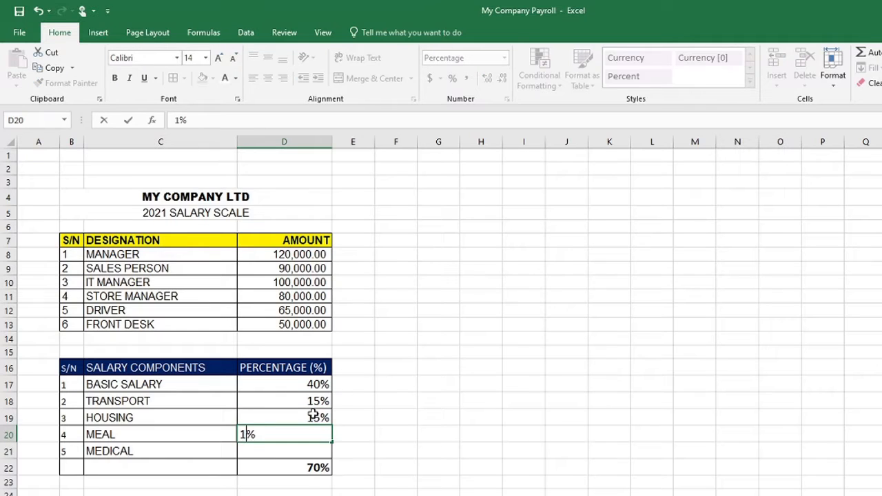
pyautogui.press('Return')
pyautogui.write('15')
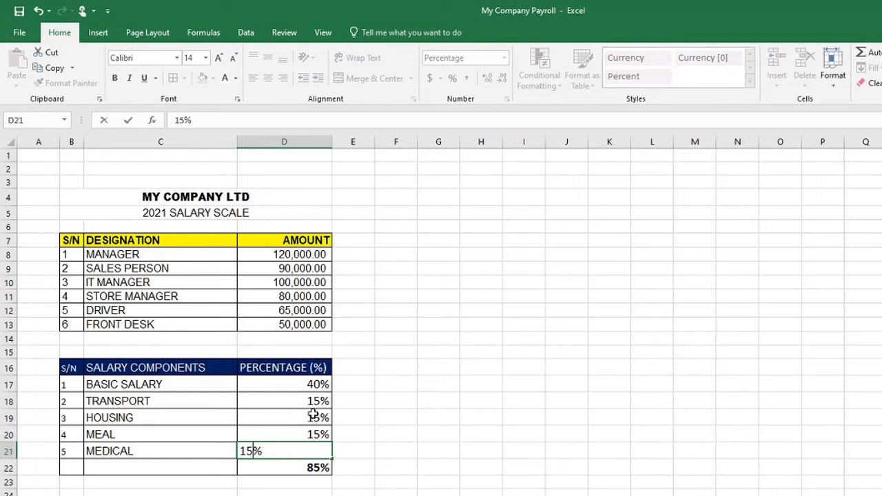
pyautogui.press('Return')
pyautogui.click(403, 421)
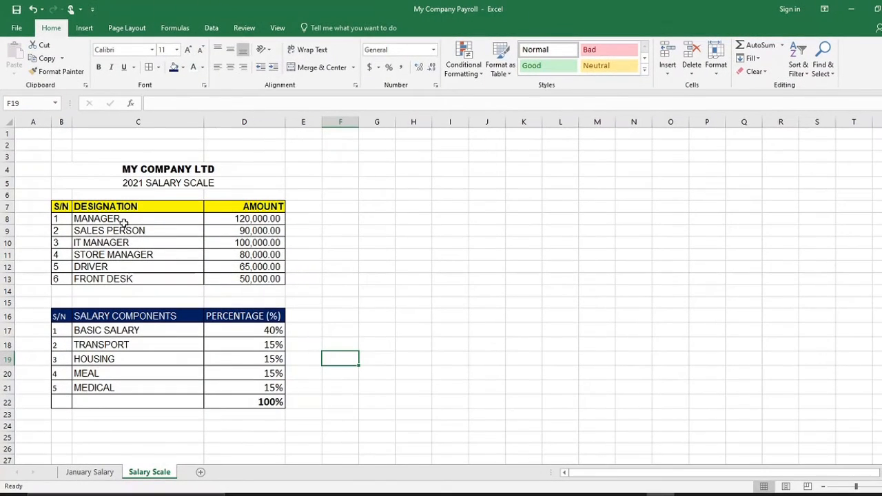
# Step: Clear all salary component formulas from F7:J12 on the January Salary sheet, BASIC SALARY through MEDICAL
pyautogui.click(74, 472)
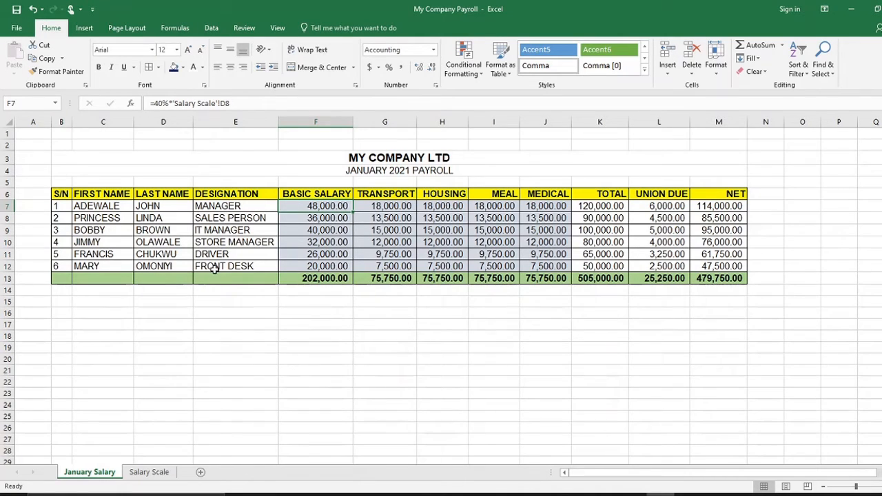
pyautogui.click(146, 474)
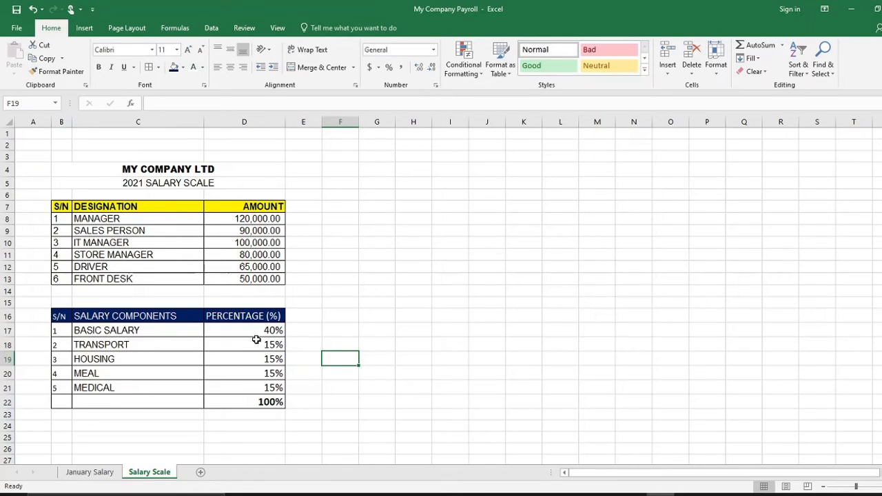
pyautogui.click(89, 473)
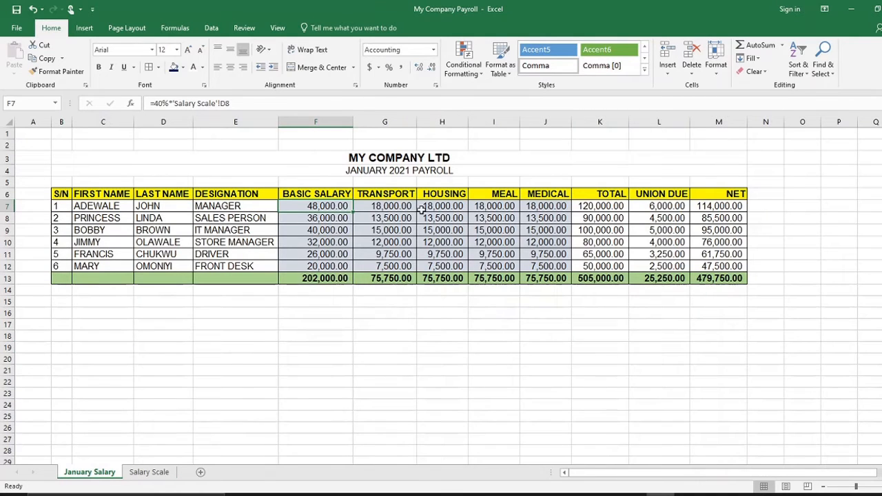
pyautogui.moveTo(324, 218); pyautogui.dragTo(541, 265)
pyautogui.press('Delete')
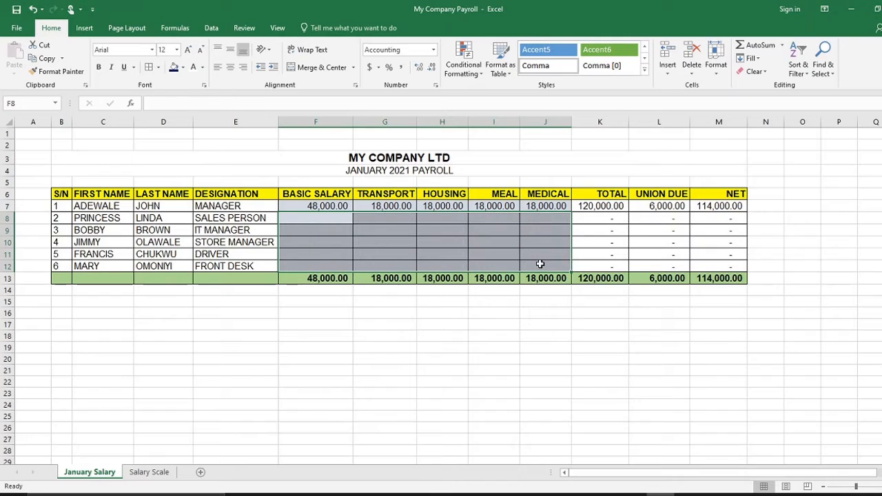
pyautogui.click(339, 230)
pyautogui.moveTo(299, 206); pyautogui.dragTo(563, 205)
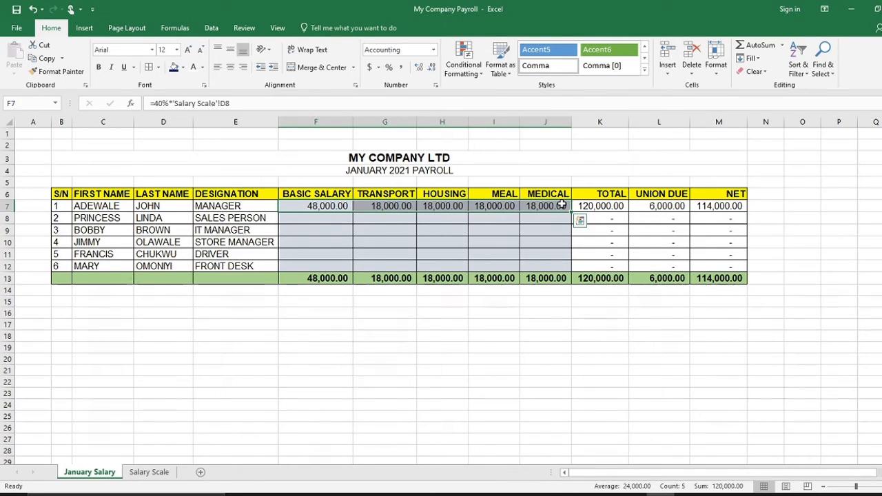
pyautogui.press('Delete')
pyautogui.click(487, 348)
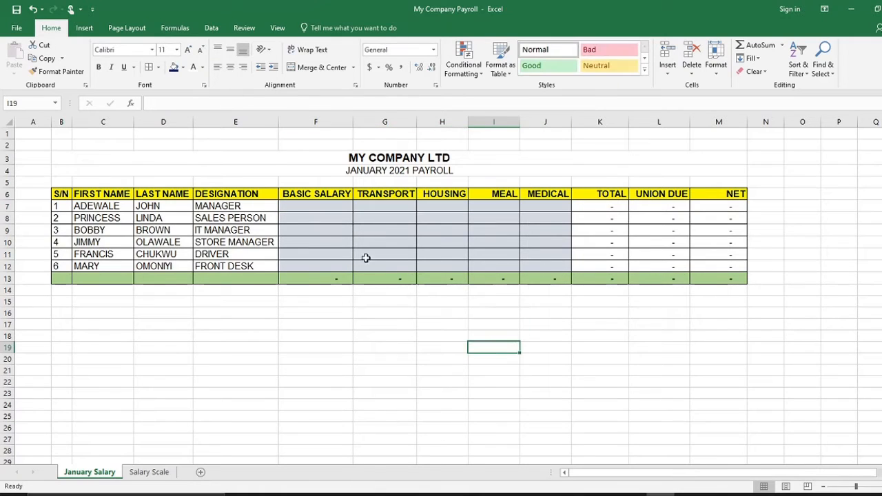
# Step: Change the AMOUNT header in D7 of the Salary Scale sheet to GROSS AMOUNT
pyautogui.click(319, 206)
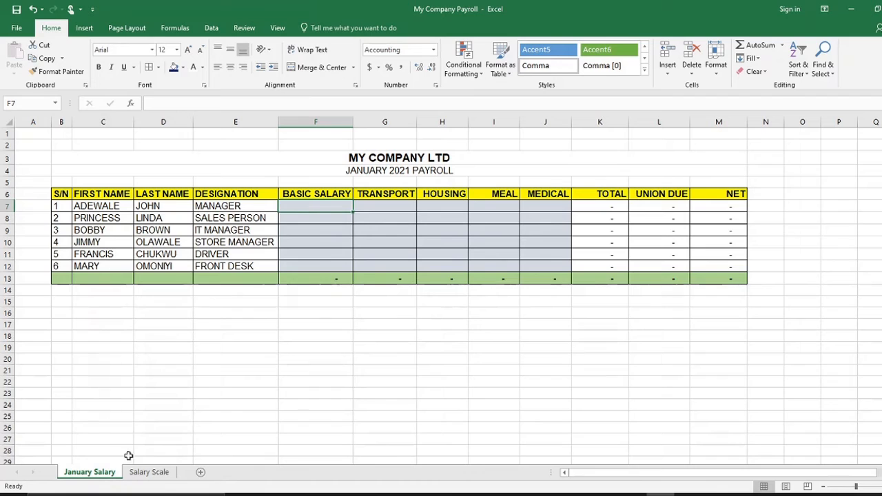
pyautogui.click(157, 473)
pyautogui.click(266, 332)
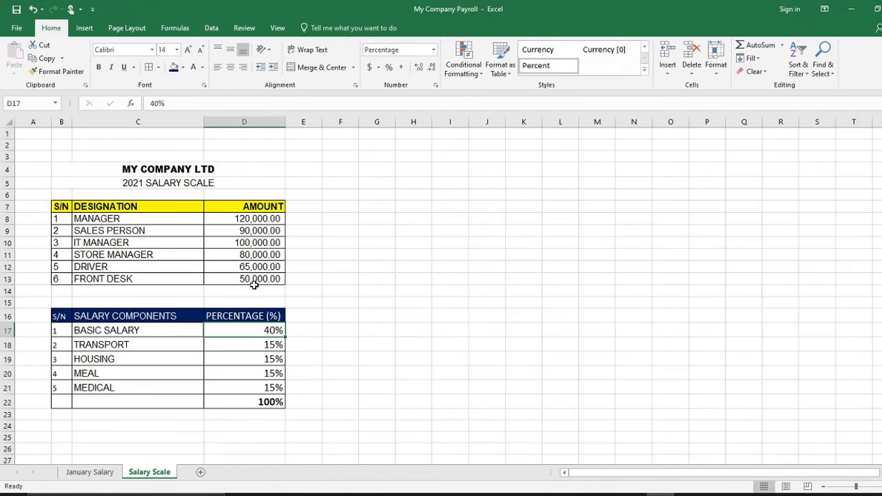
pyautogui.click(246, 207)
pyautogui.doubleClick(239, 206)
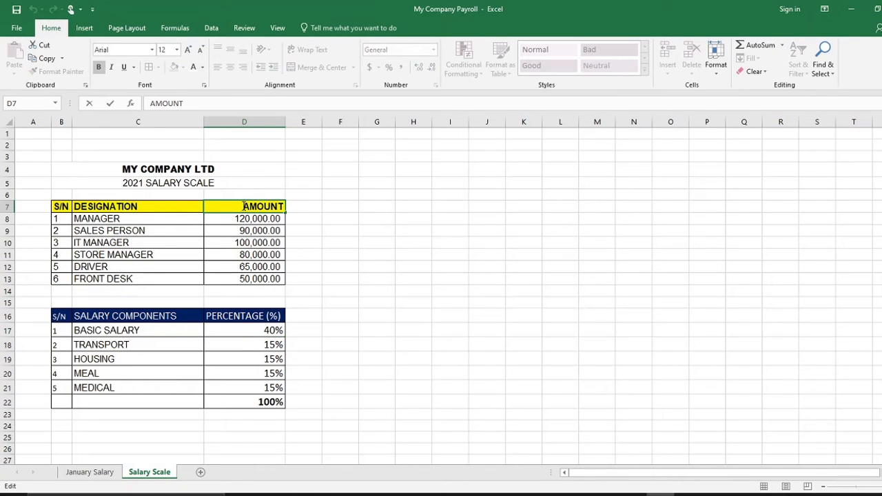
pyautogui.moveTo(244, 206); pyautogui.dragTo(298, 215)
pyautogui.write('GROSS AMOUNT')
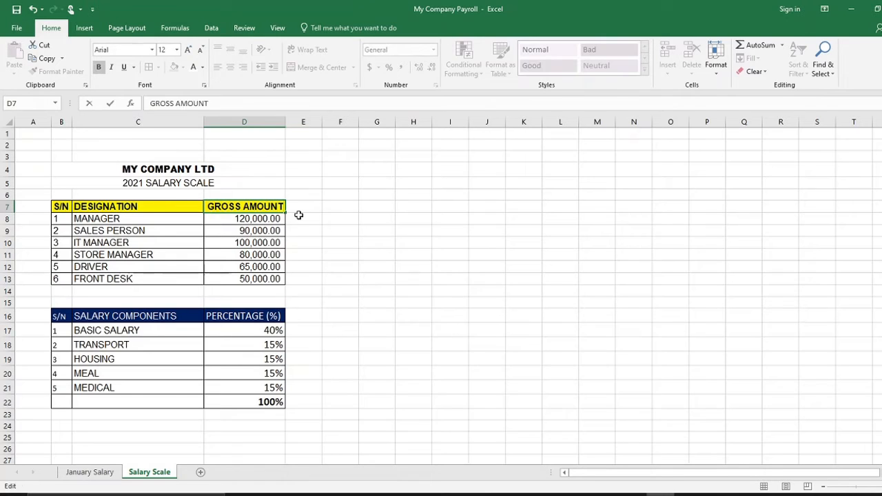
pyautogui.press('Return')
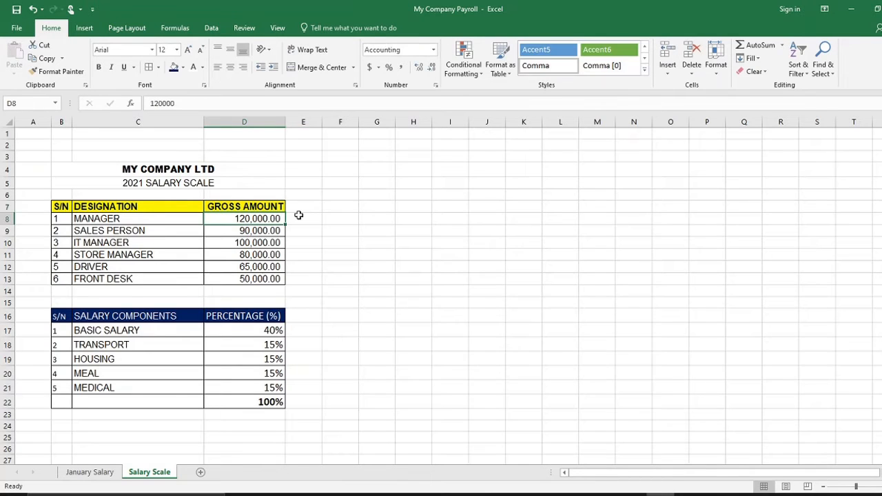
# Step: Reword the header in D7 of the designation table to GROSS SALARY
pyautogui.doubleClick(245, 206)
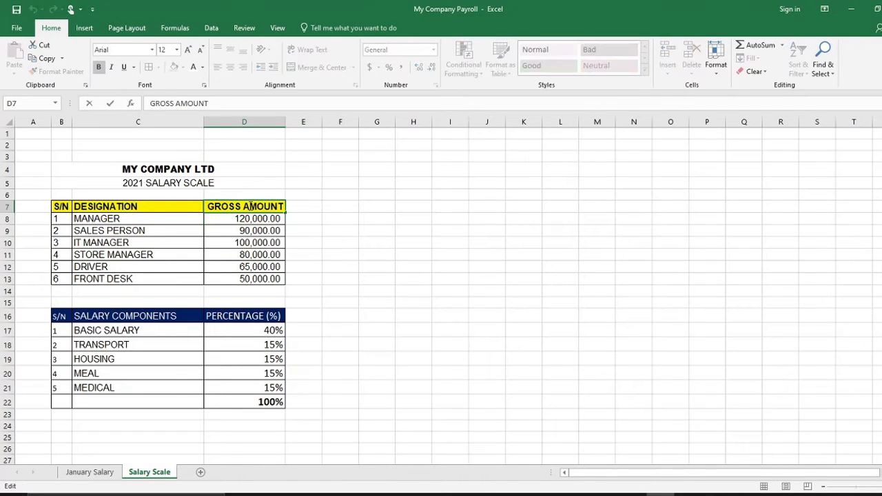
pyautogui.moveTo(245, 206); pyautogui.dragTo(311, 205)
pyautogui.write('SLA')
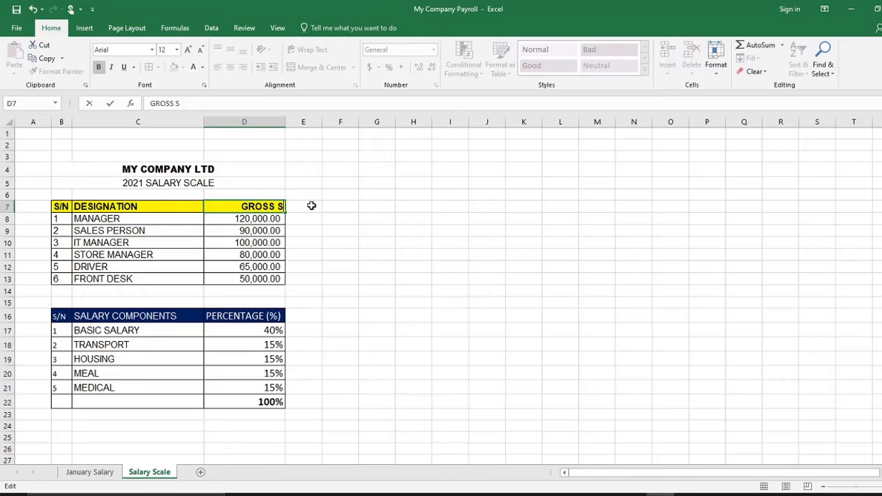
pyautogui.press('BackSpace')
pyautogui.press('BackSpace')
pyautogui.write('ALARY')
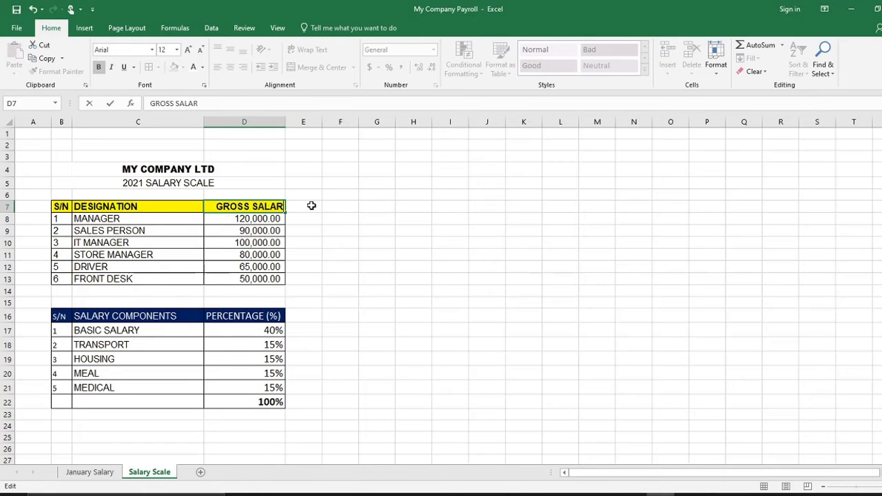
pyautogui.press('Return')
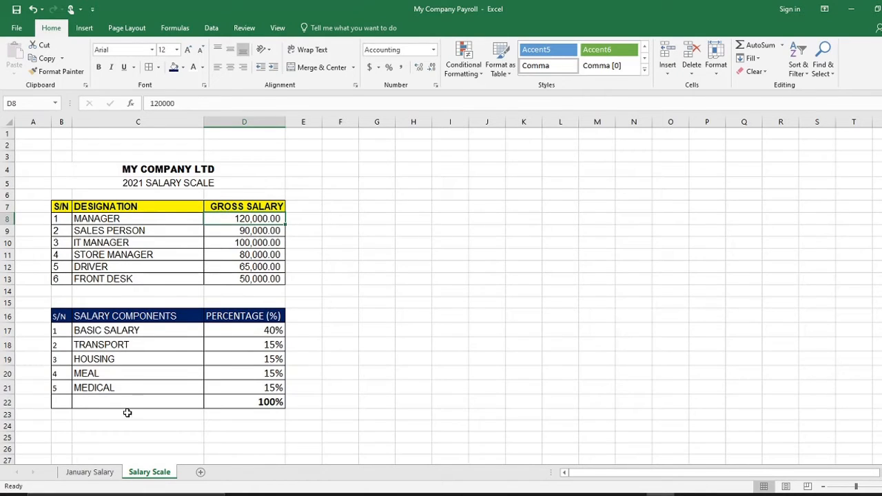
# Step: Review the salary component headers and columns F to J on the January Salary sheet
pyautogui.click(108, 475)
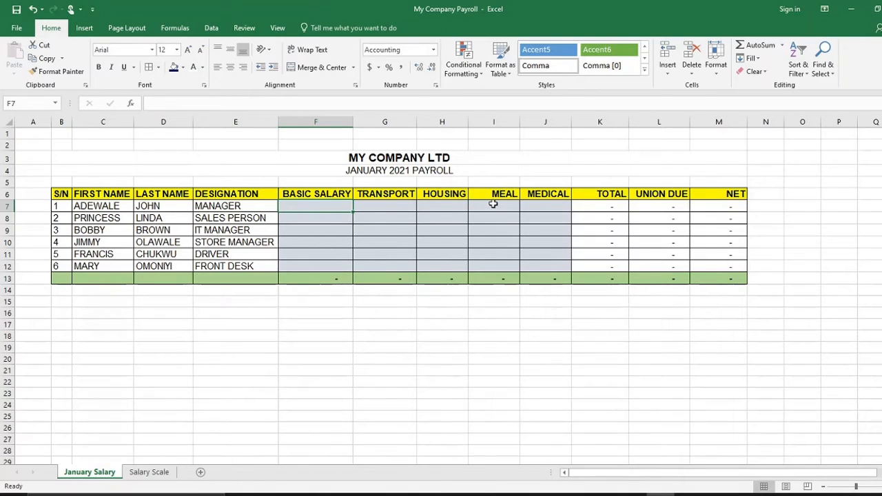
pyautogui.click(328, 194)
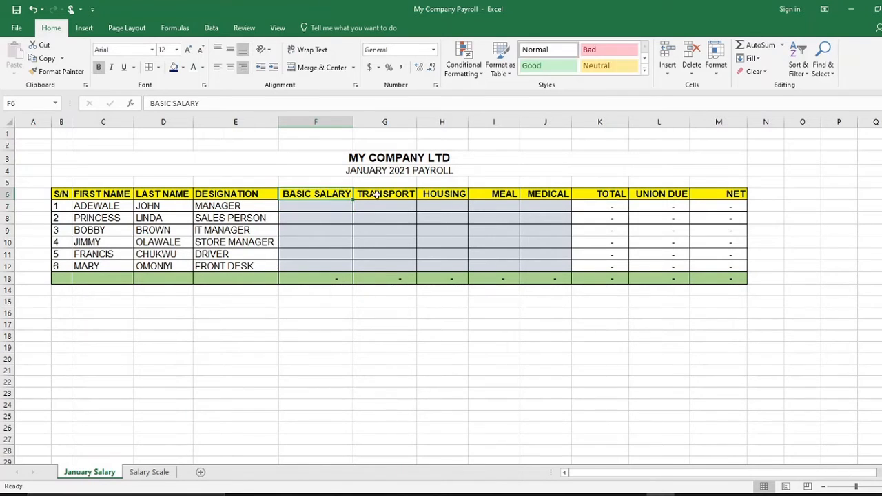
pyautogui.click(393, 194)
pyautogui.click(438, 194)
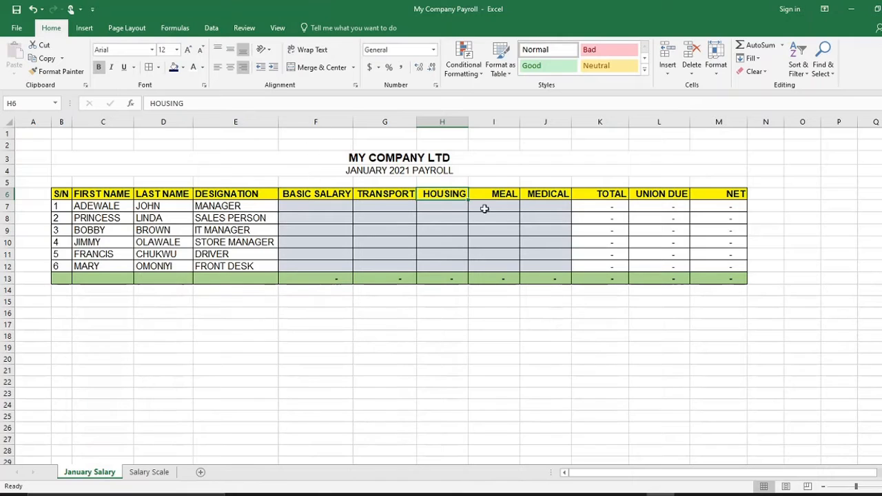
pyautogui.click(531, 123)
pyautogui.click(506, 123)
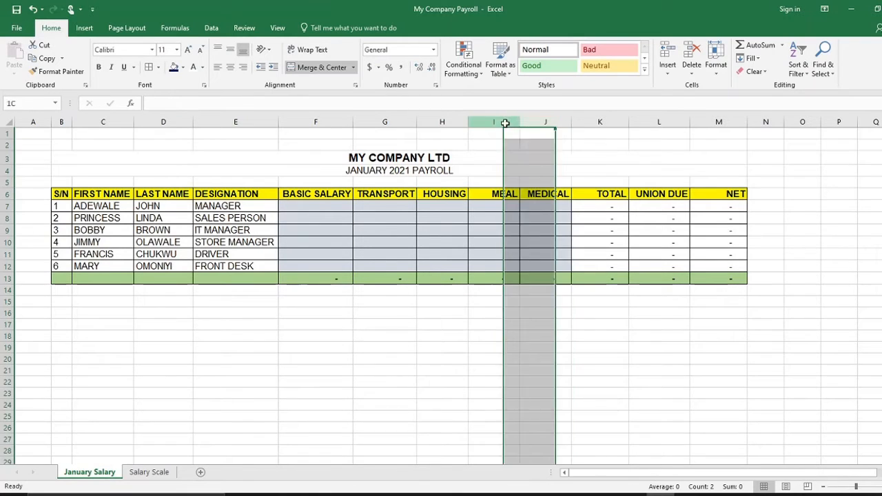
pyautogui.click(441, 123)
pyautogui.click(434, 129)
pyautogui.click(433, 122)
pyautogui.click(386, 122)
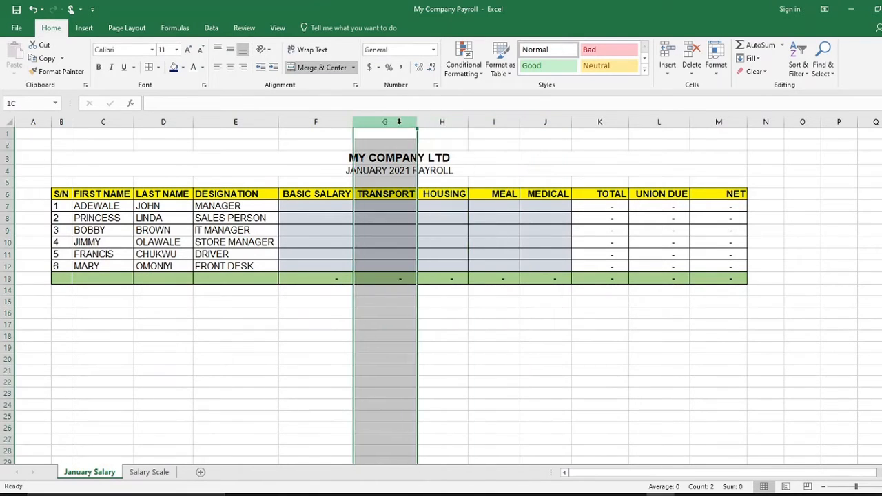
pyautogui.click(316, 122)
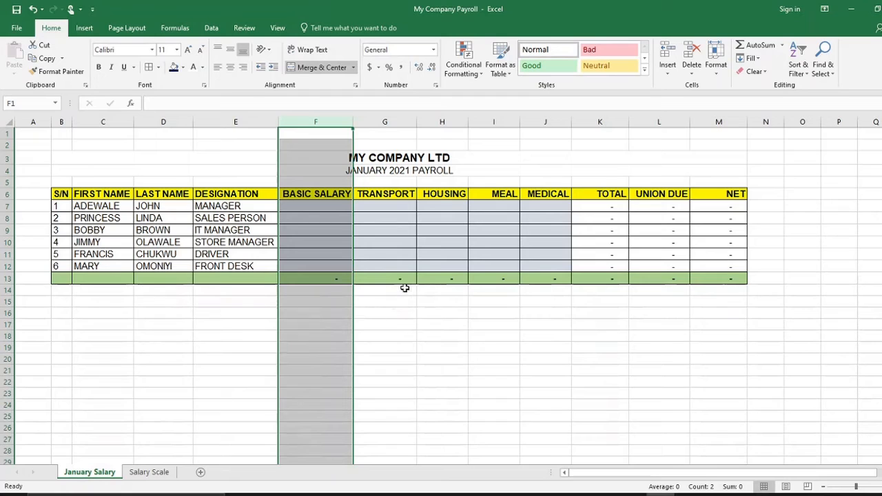
pyautogui.click(402, 312)
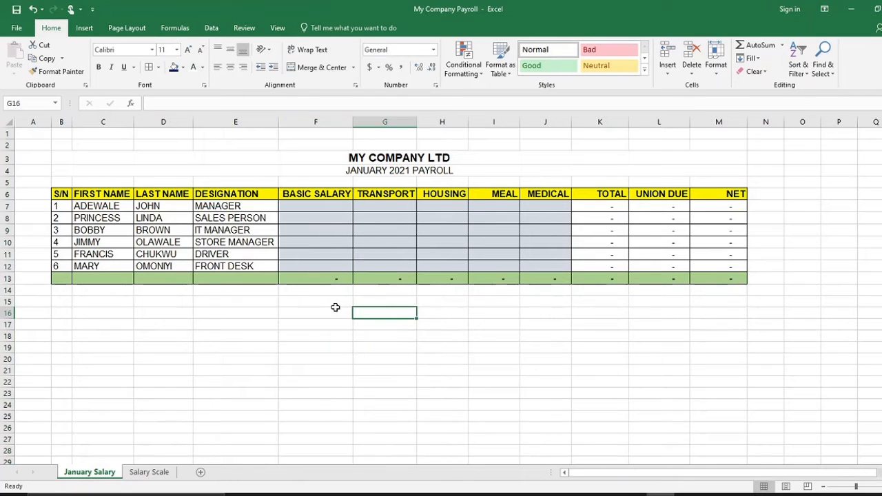
# Step: Compare the component percentages on the Salary Scale sheet with the manager's component cells in row 7 of January Salary
pyautogui.click(149, 472)
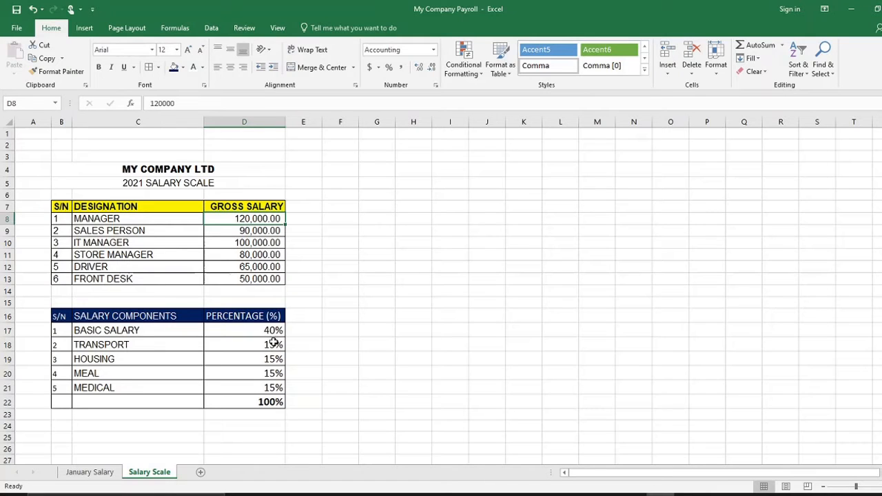
pyautogui.click(90, 473)
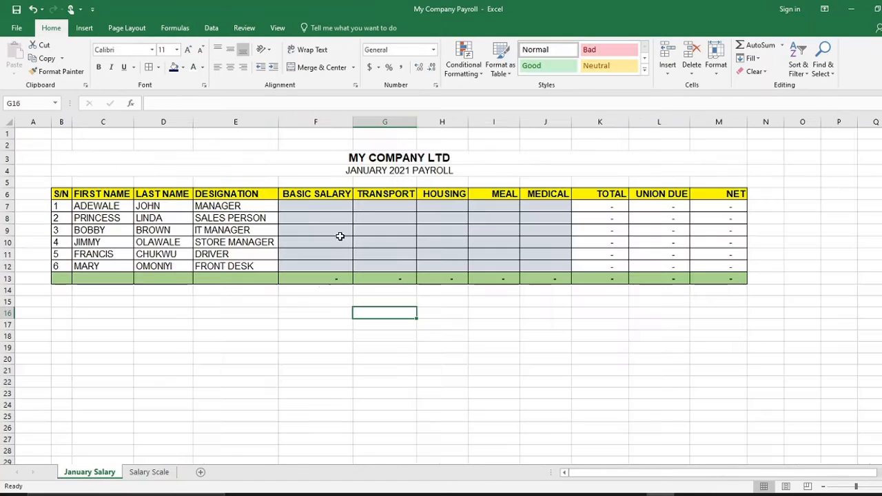
pyautogui.click(319, 206)
pyautogui.click(388, 209)
pyautogui.click(441, 210)
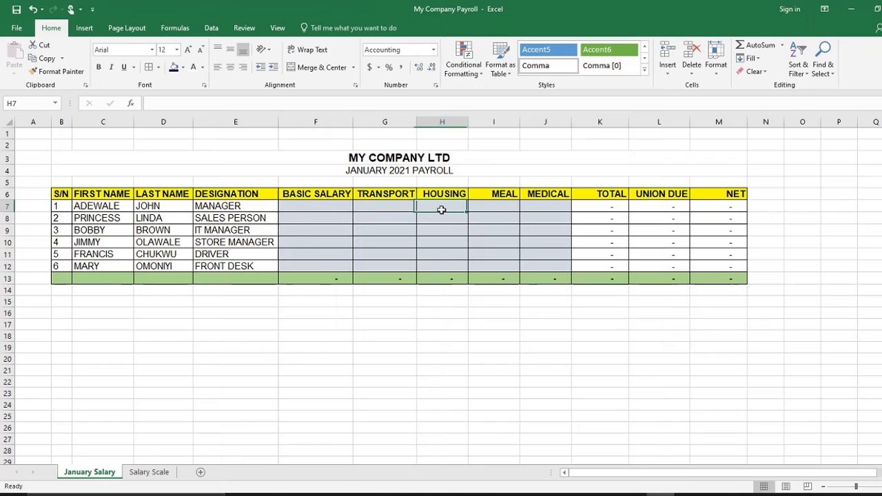
pyautogui.click(308, 205)
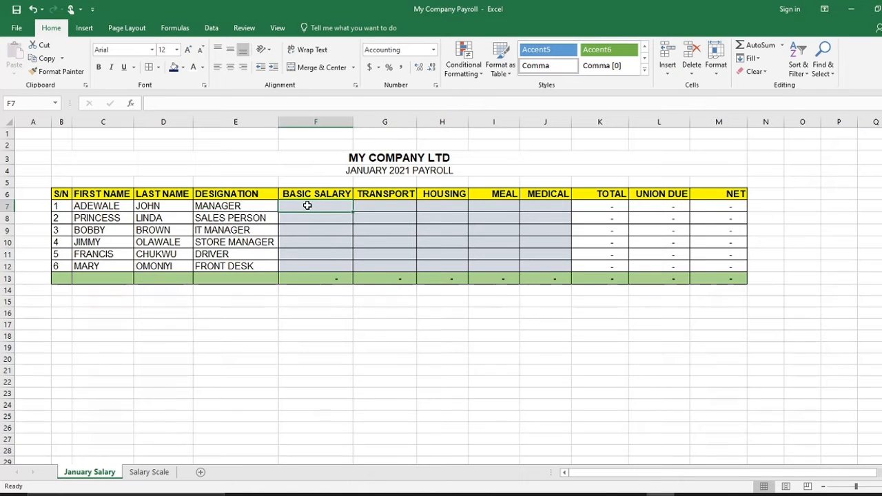
pyautogui.click(147, 473)
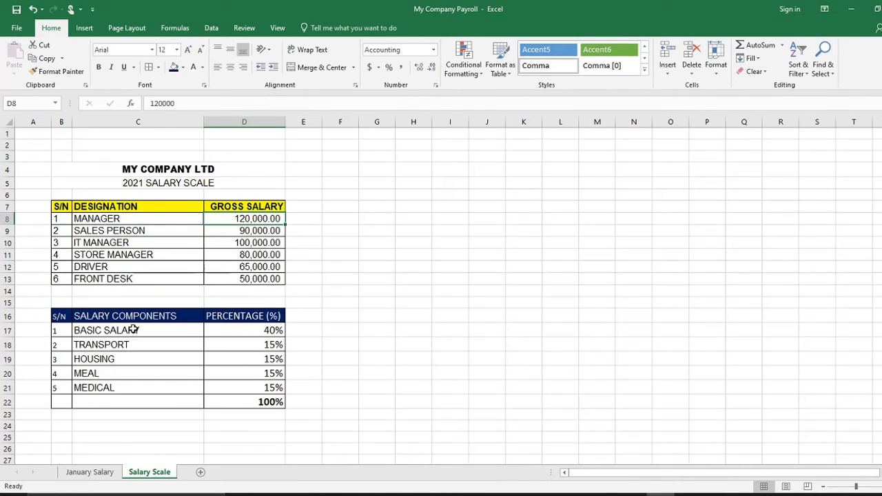
# Step: Check the basic salary percentage and the manager's gross salary on Salary Scale, then return to the January Salary sheet
pyautogui.click(255, 333)
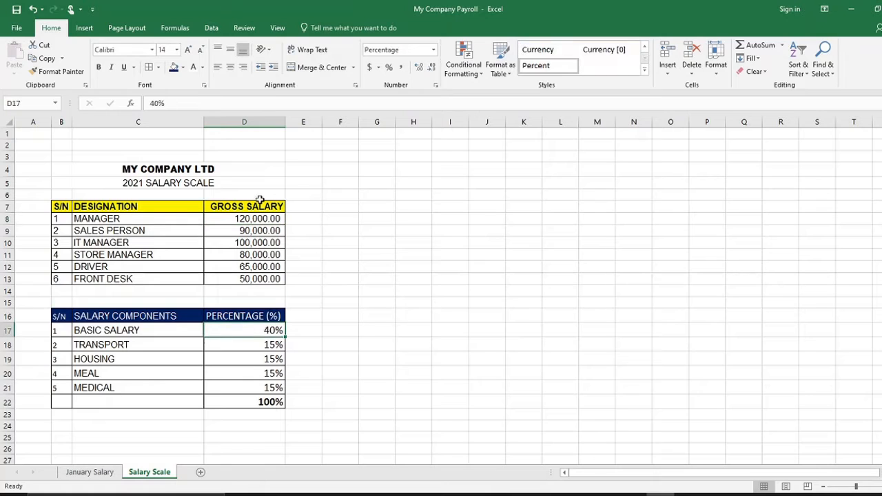
pyautogui.click(251, 220)
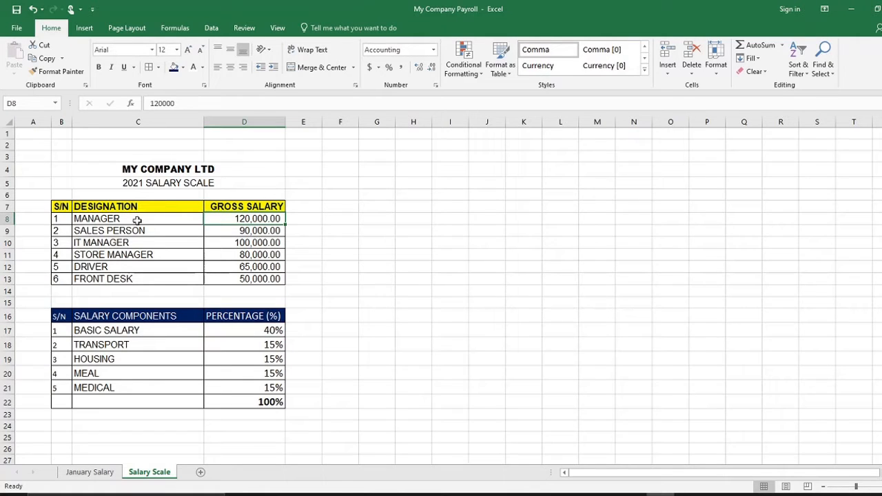
pyautogui.click(93, 473)
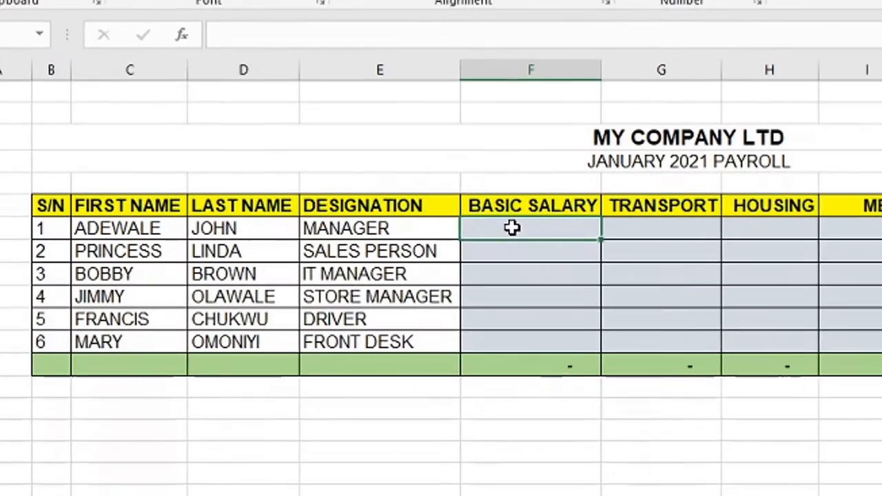
pyautogui.write('=')
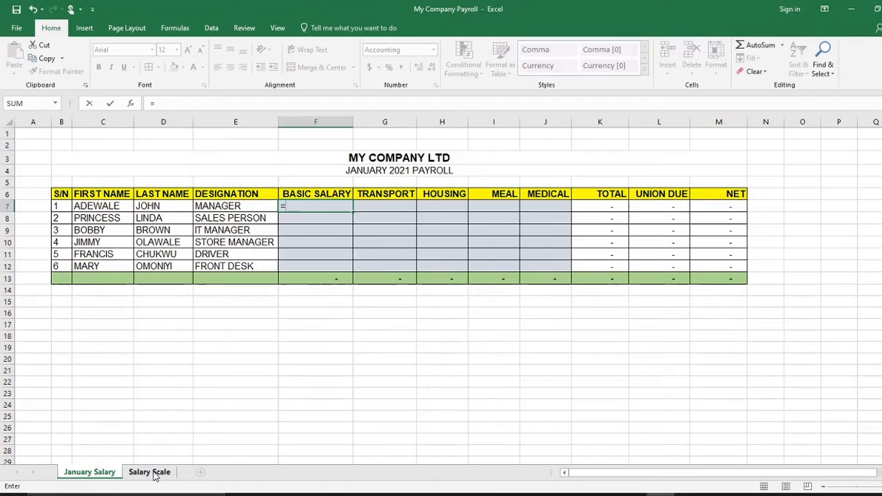
pyautogui.click(149, 472)
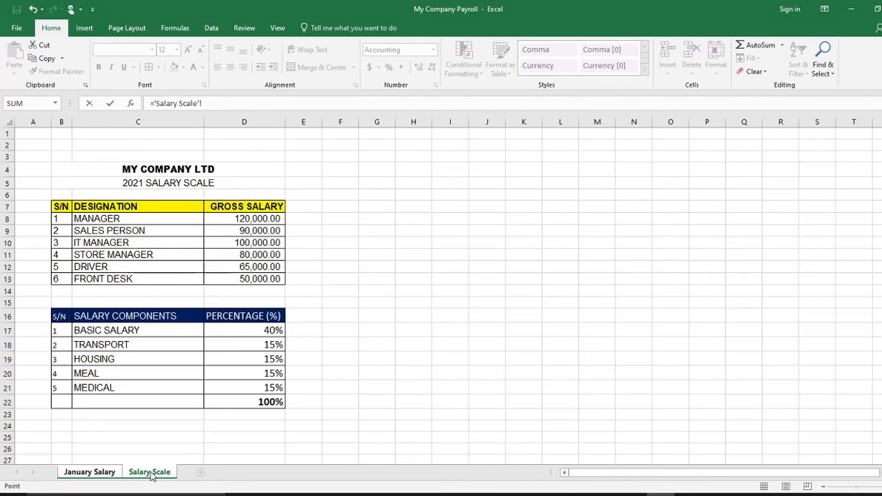
pyautogui.click(92, 475)
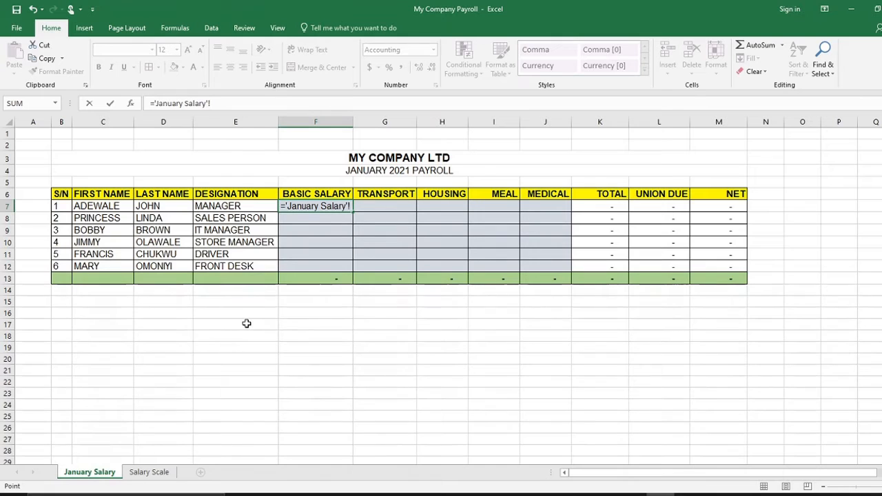
pyautogui.press('BackSpace')
pyautogui.press('BackSpace')
pyautogui.press('BackSpace')
pyautogui.press('BackSpace')
pyautogui.press('BackSpace')
pyautogui.press('BackSpace')
pyautogui.press('BackSpace')
pyautogui.press('BackSpace')
pyautogui.press('BackSpace')
pyautogui.press('BackSpace')
pyautogui.press('BackSpace')
pyautogui.press('BackSpace')
pyautogui.press('BackSpace')
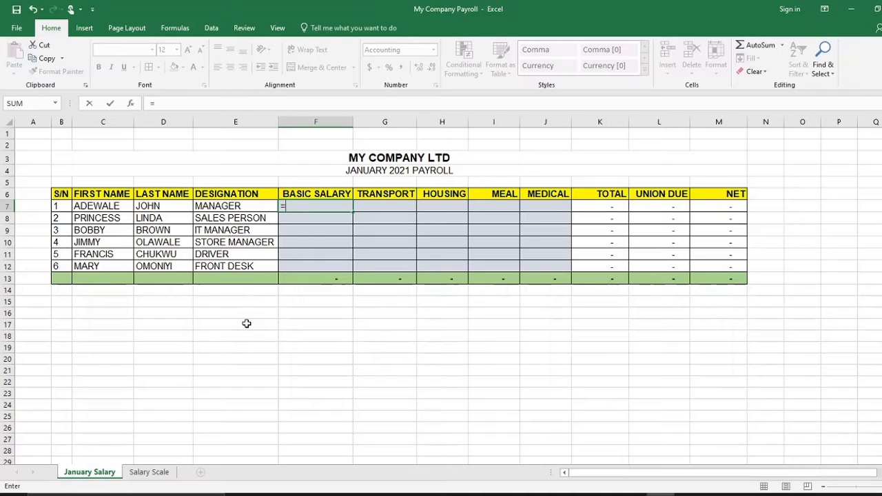
pyautogui.press('Escape')
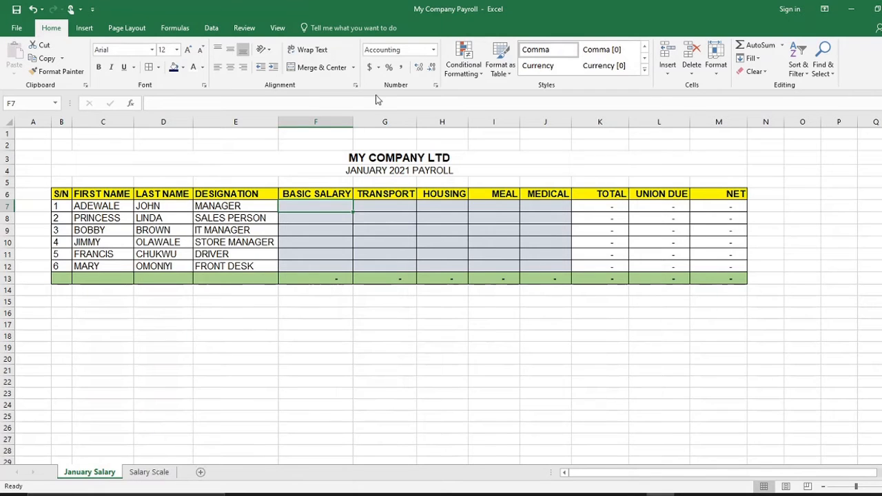
# Step: Locate the column and row reference of the basic salary percentage cell on the Salary Scale sheet
pyautogui.click(145, 477)
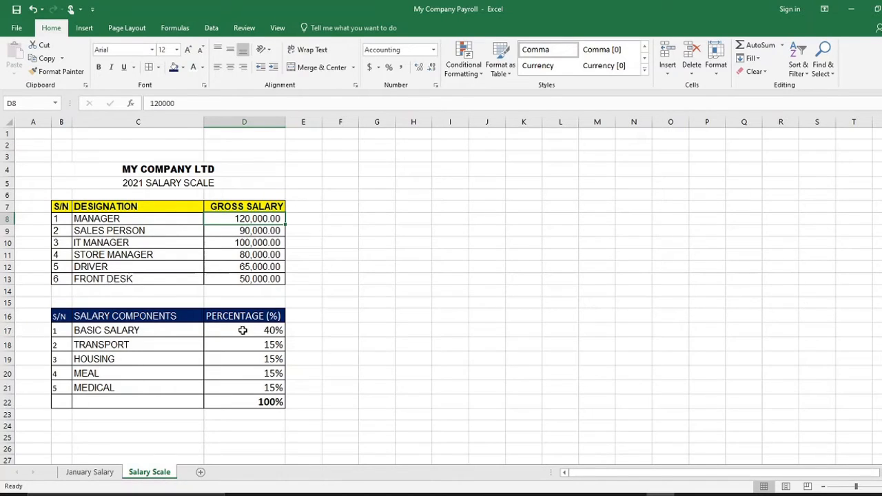
pyautogui.click(268, 331)
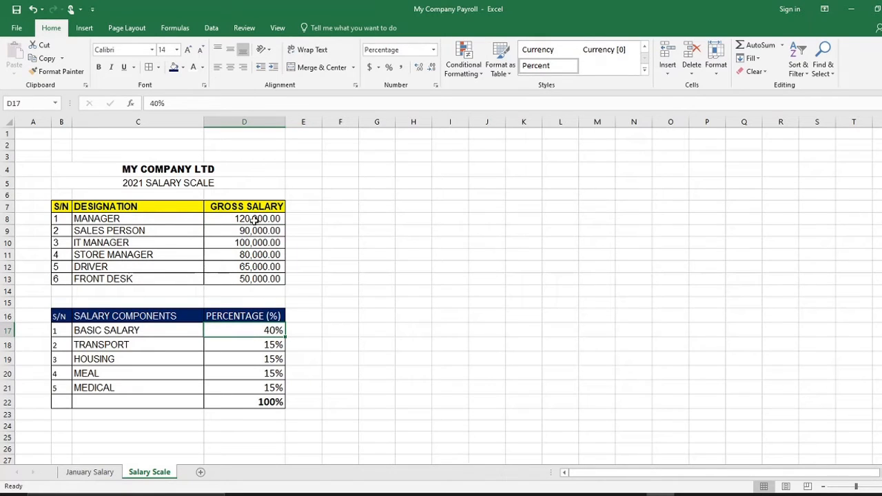
pyautogui.click(245, 122)
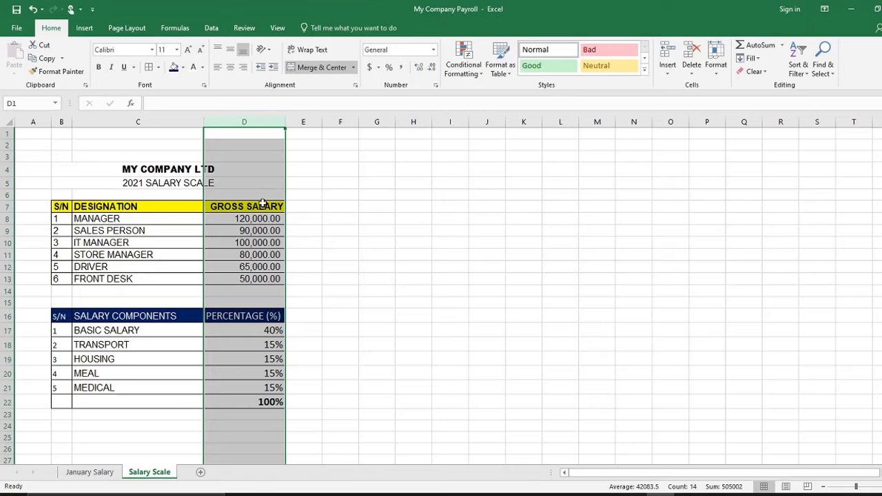
pyautogui.click(258, 330)
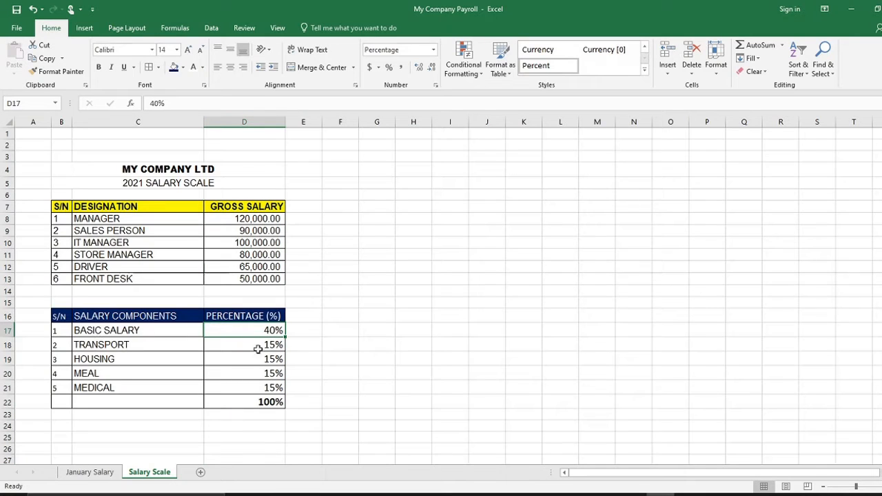
pyautogui.moveTo(245, 157); pyautogui.dragTo(246, 318)
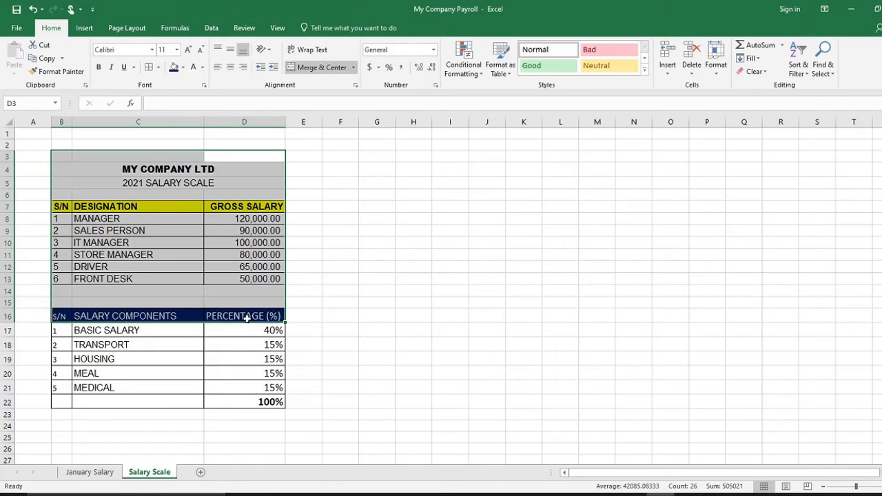
pyautogui.click(244, 334)
pyautogui.click(246, 123)
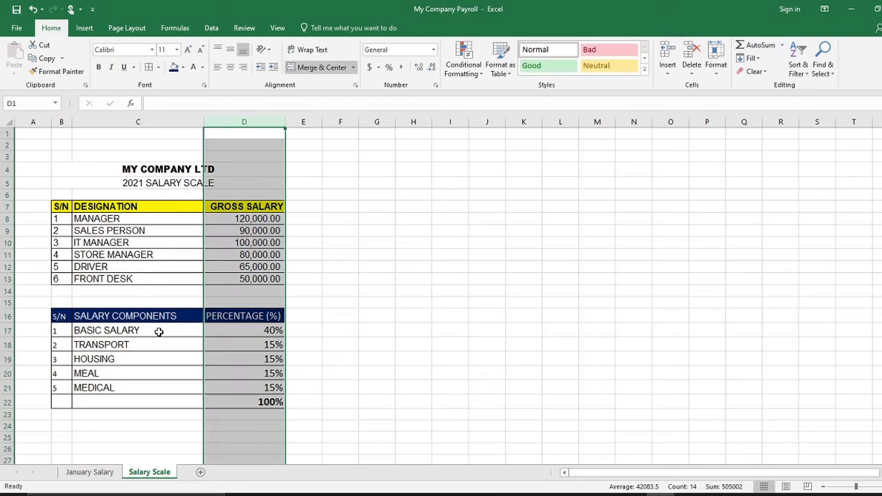
pyautogui.click(6, 332)
pyautogui.click(265, 331)
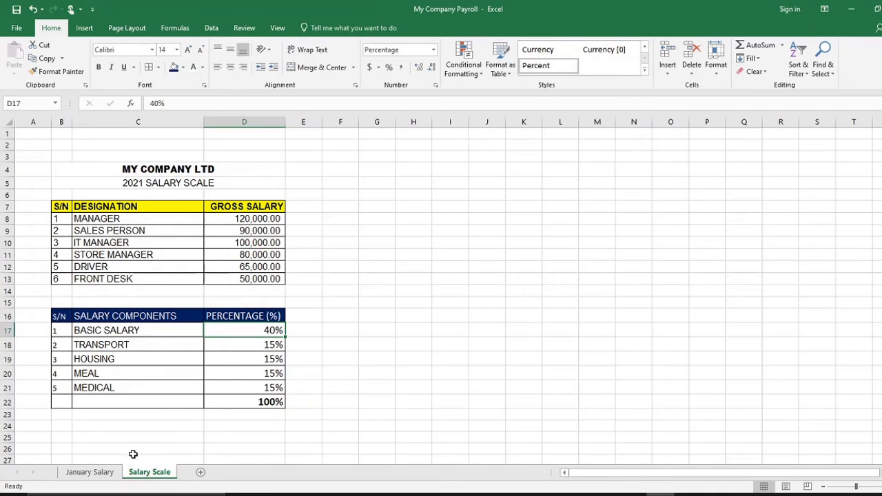
# Step: Enter the formula ='Salary Scale'!D17 in the manager's basic salary cell F7 on the January Salary sheet
pyautogui.click(89, 472)
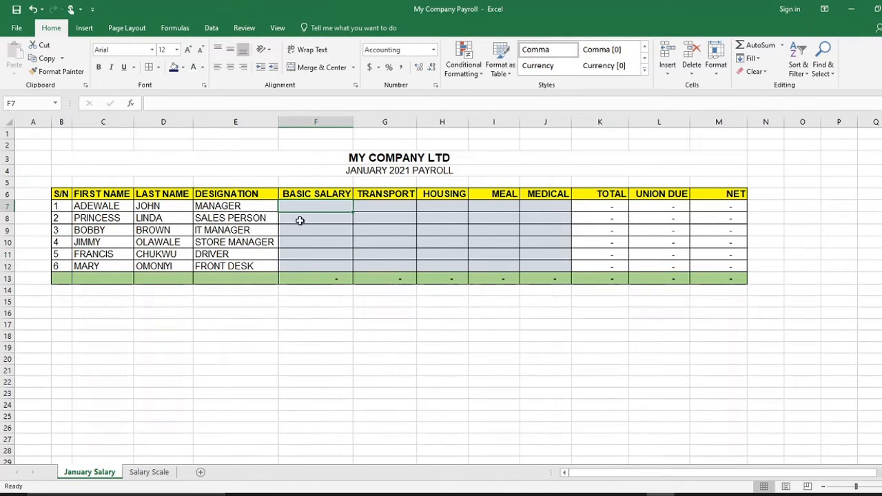
pyautogui.write('=')
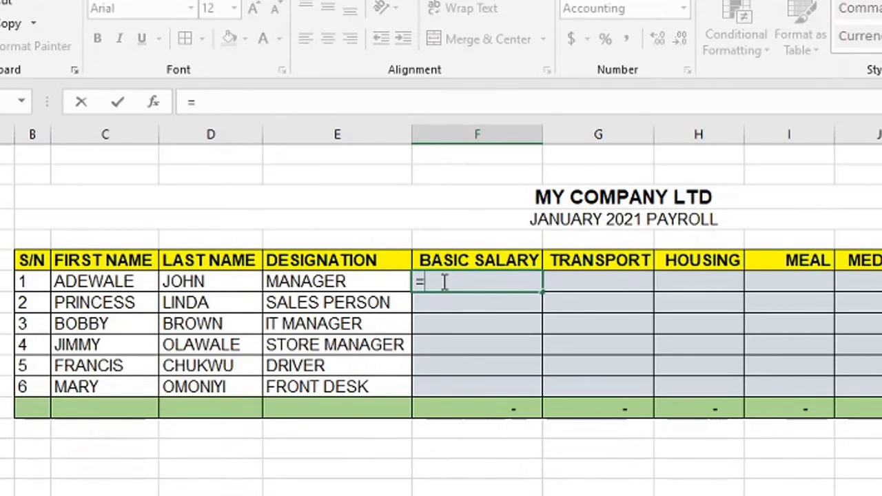
pyautogui.write("'")
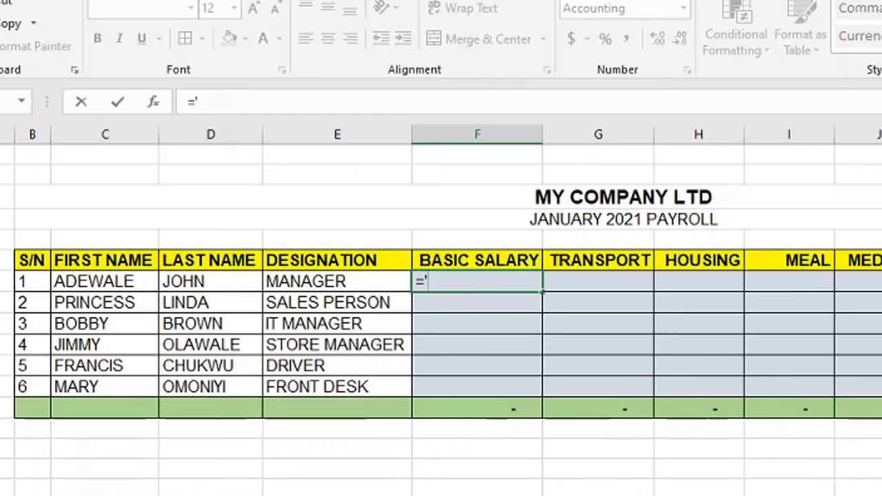
pyautogui.press('BackSpace')
pyautogui.write('"')
pyautogui.press('Return')
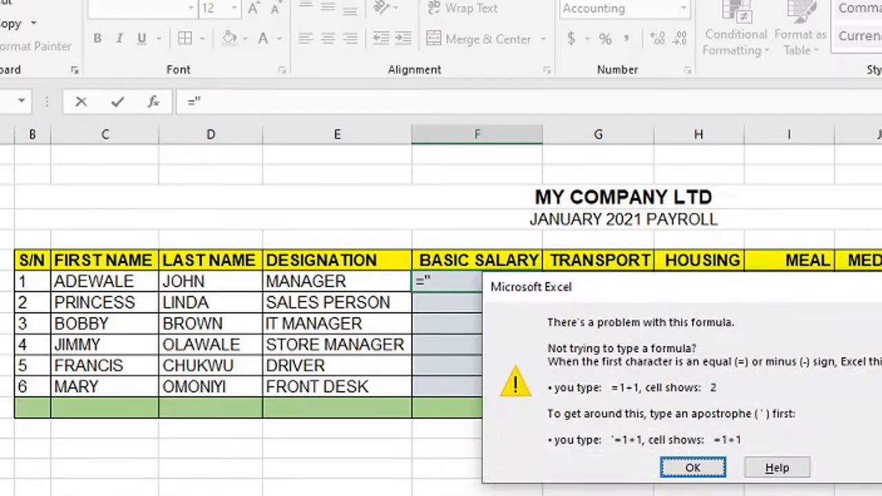
pyautogui.click(689, 467)
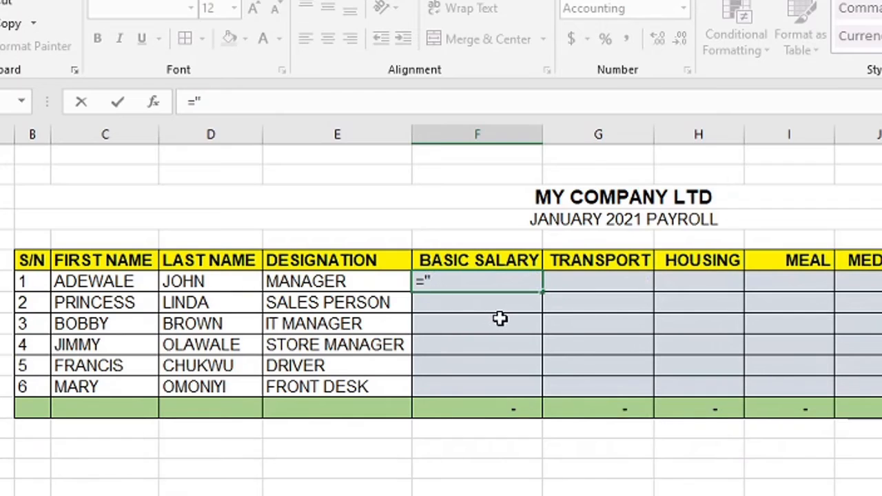
pyautogui.write('Salary S')
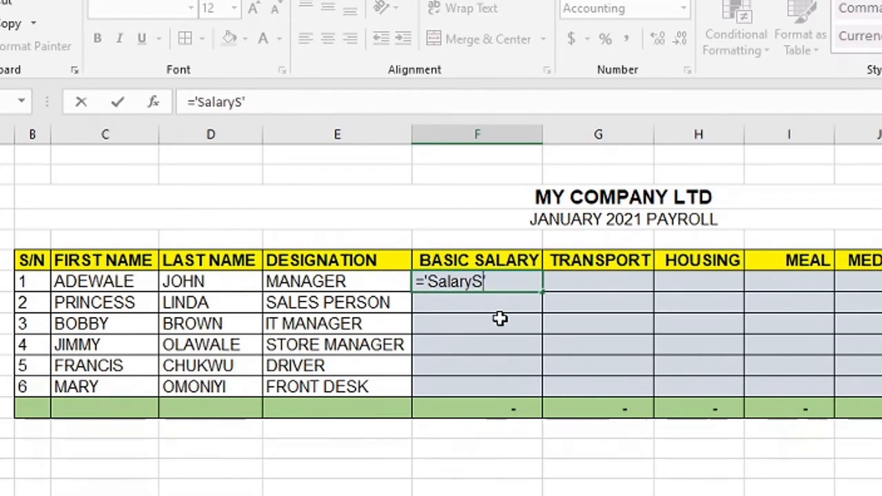
pyautogui.press('BackSpace')
pyautogui.write("Scale'")
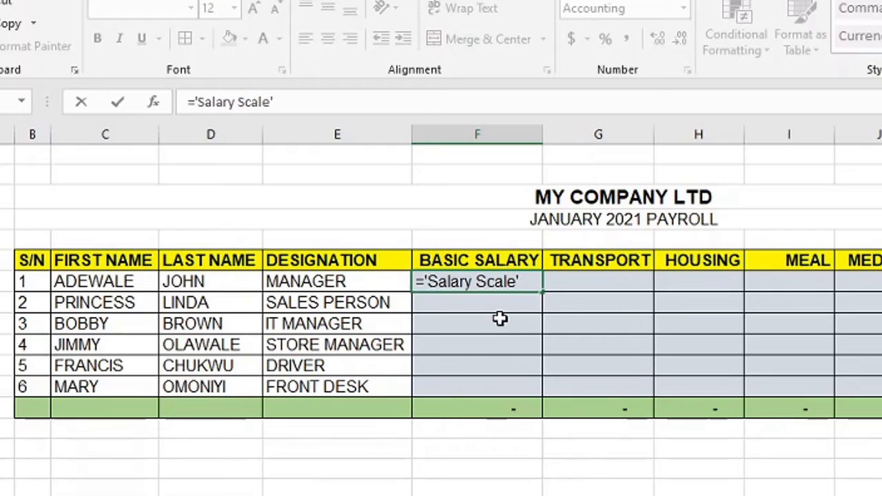
pyautogui.write('!d17')
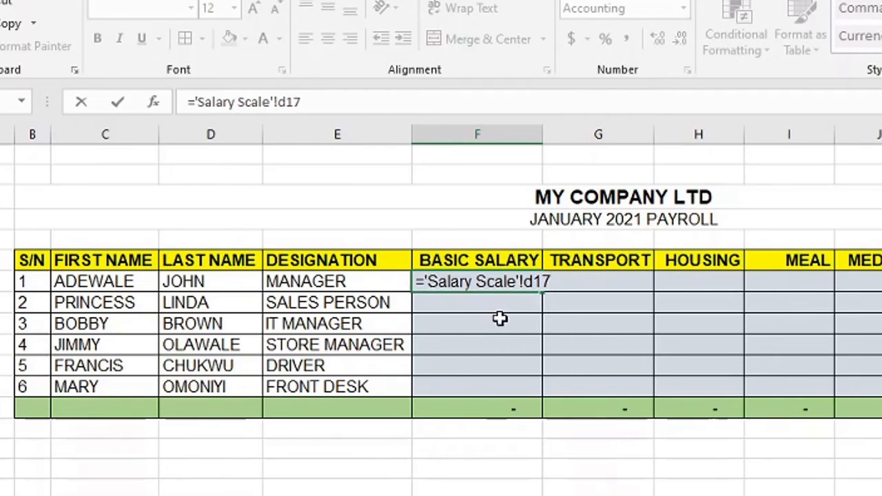
pyautogui.press('Return')
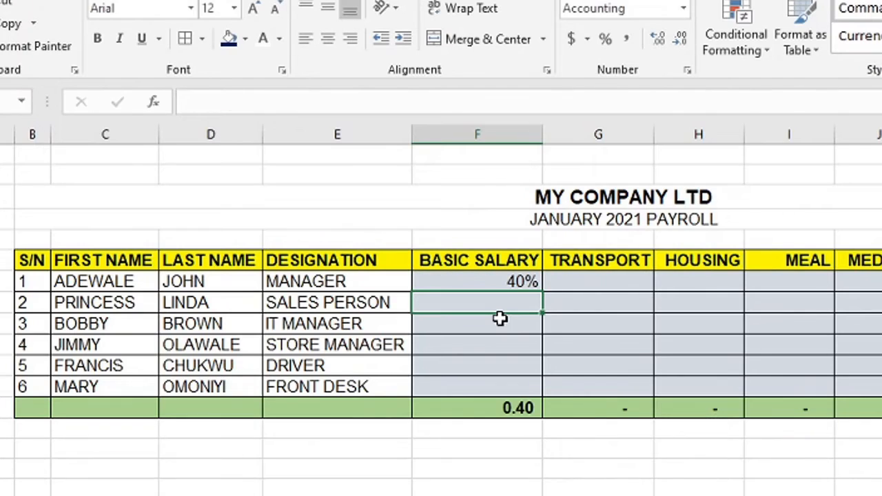
# Step: Review the linked formula in F7, then set the BASIC SALARY percentage in D17 of Salary Scale to 35%
pyautogui.click(513, 282)
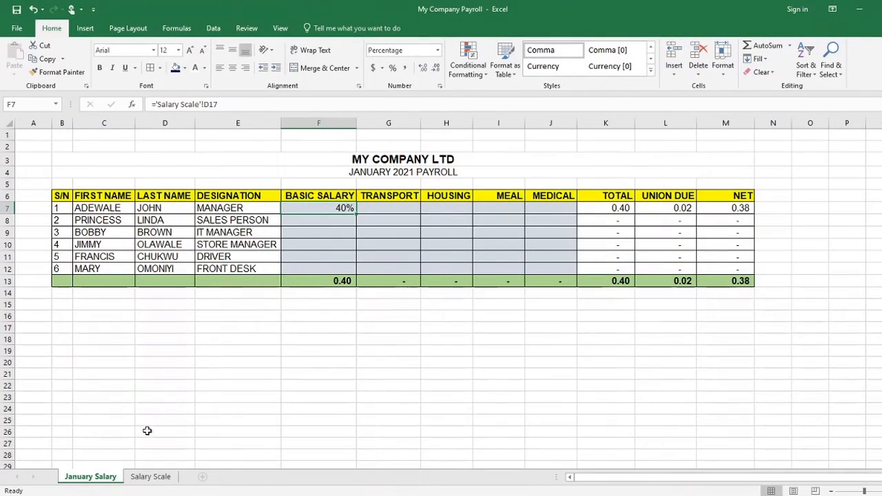
pyautogui.click(153, 479)
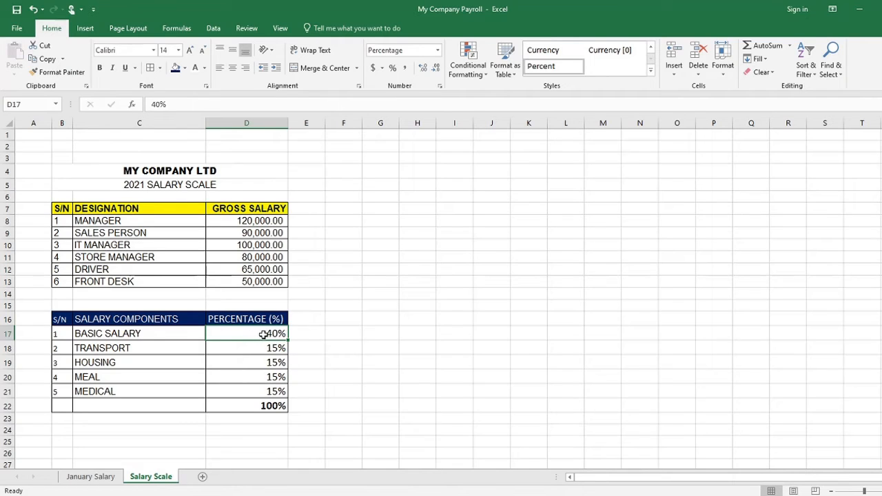
pyautogui.write('35')
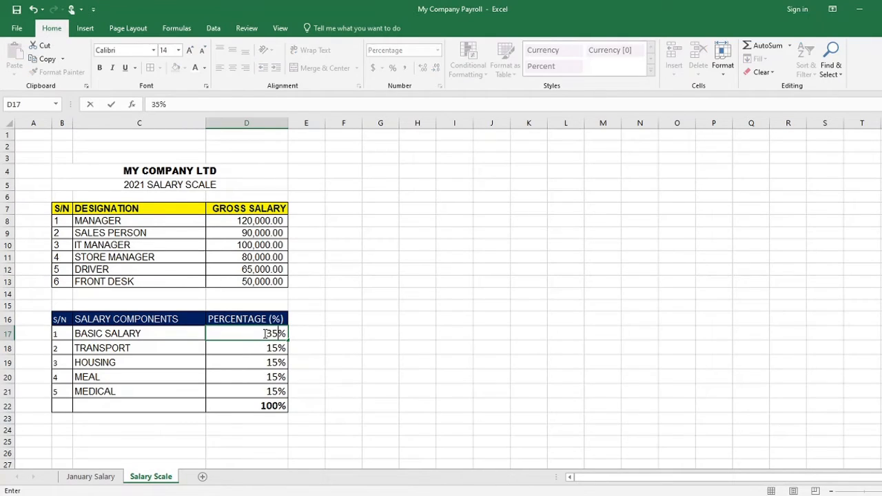
pyautogui.press('Return')
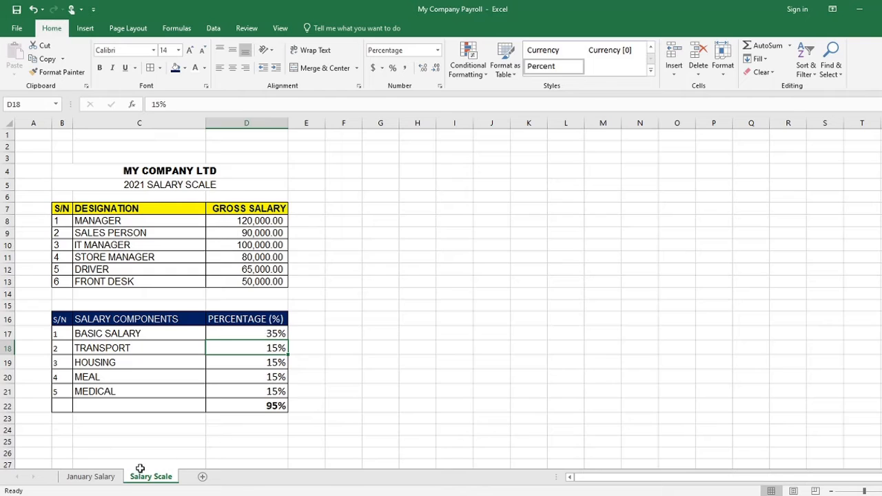
# Step: Check the manager's linked basic salary cell on January Salary against the BASIC SALARY percentage on Salary Scale
pyautogui.click(114, 477)
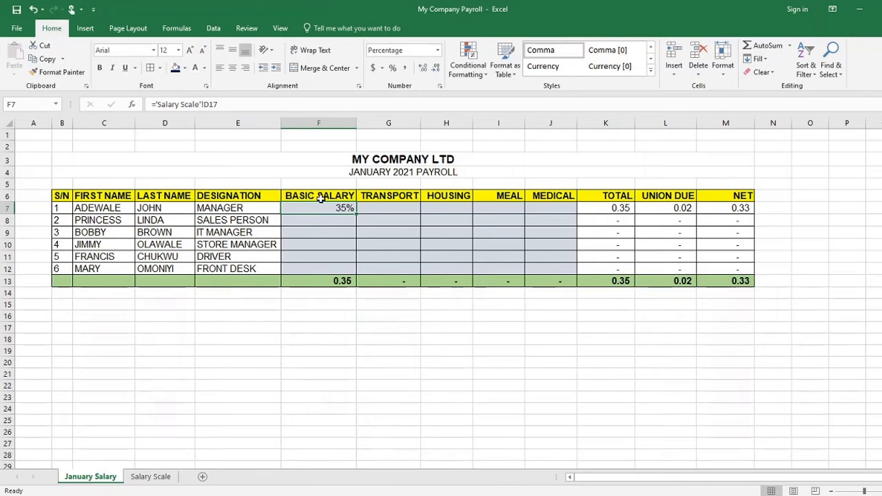
pyautogui.click(150, 477)
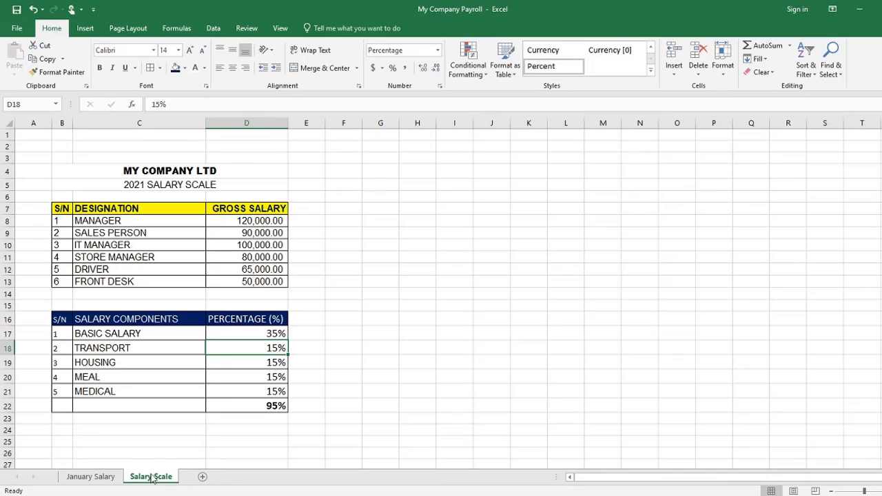
pyautogui.click(98, 477)
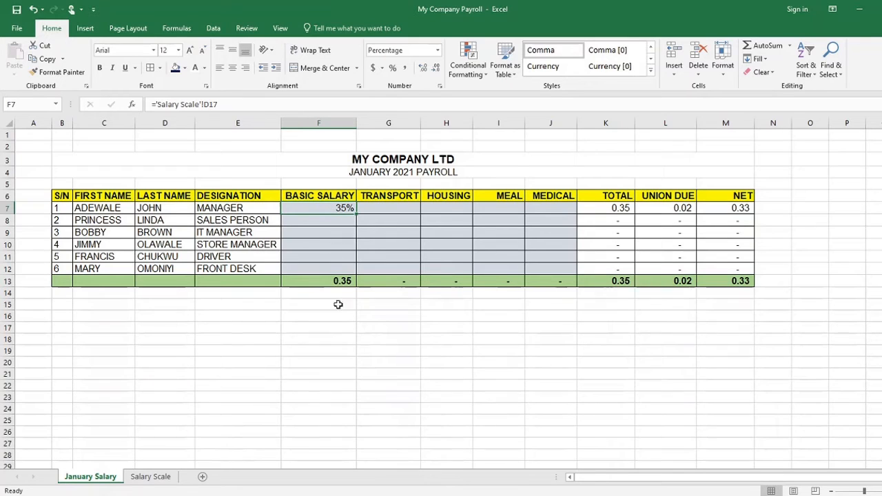
# Step: Insert a blank row 8 directly below the manager's row on January Salary and select its first name cell
pyautogui.click(4, 220)
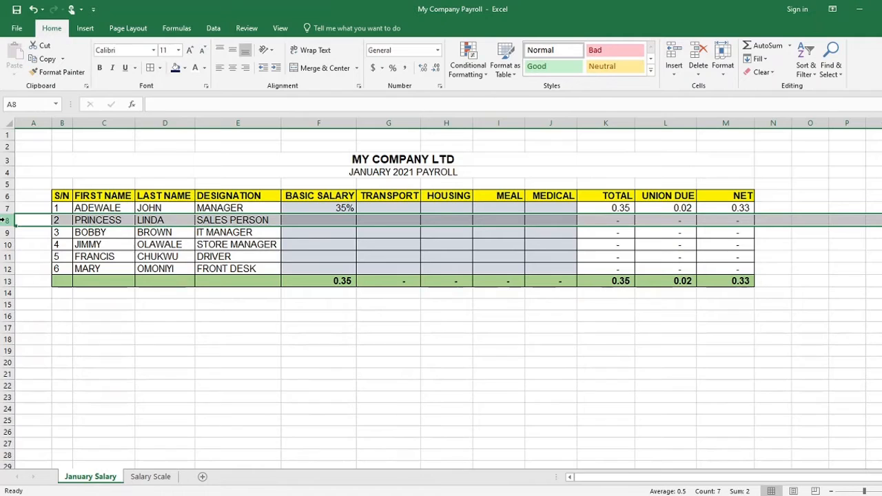
pyautogui.rightClick(4, 219)
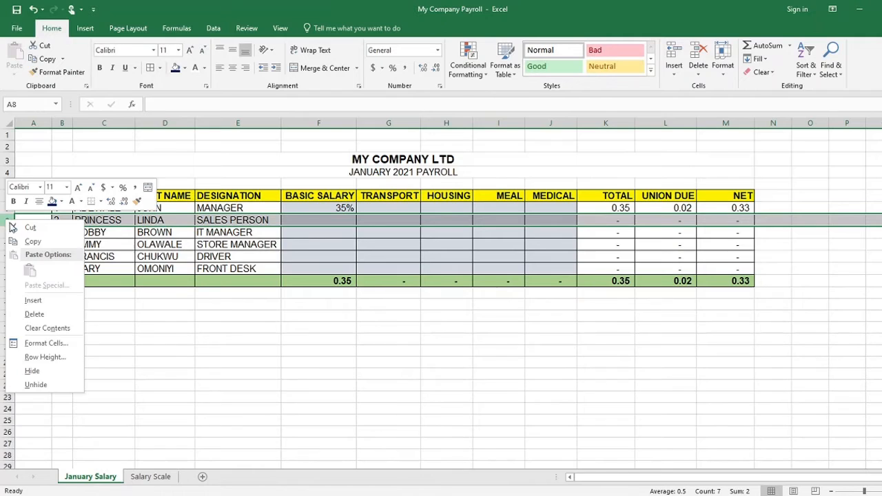
pyautogui.click(34, 301)
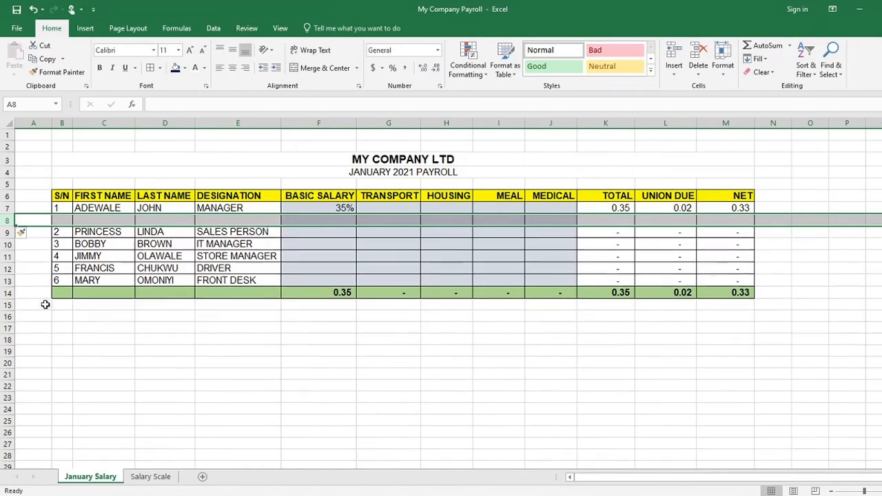
pyautogui.click(165, 362)
pyautogui.click(93, 221)
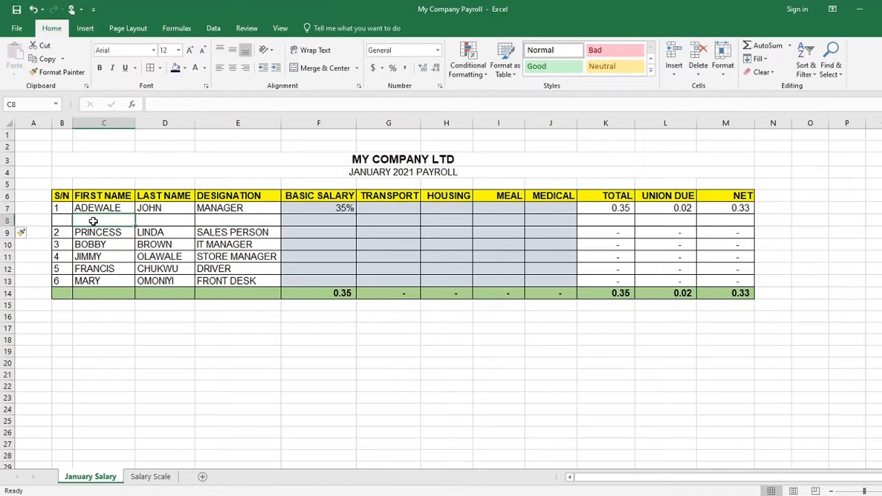
# Step: Fill row 8 on January Salary with a second employee's first name, last name and the designation MANAGER
pyautogui.write('john')
pyautogui.press('BackSpace')
pyautogui.press('BackSpace')
pyautogui.press('BackSpace')
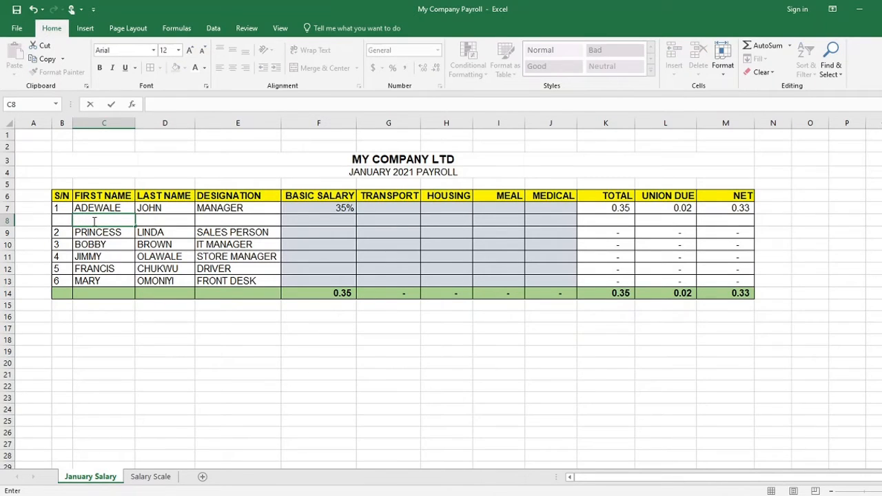
pyautogui.write('JOHN')
pyautogui.press('Tab')
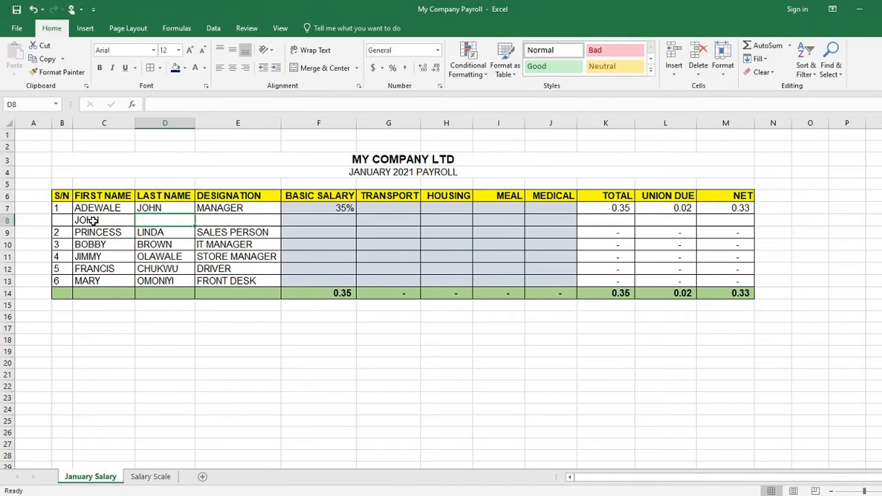
pyautogui.write('BULL')
pyautogui.press('Tab')
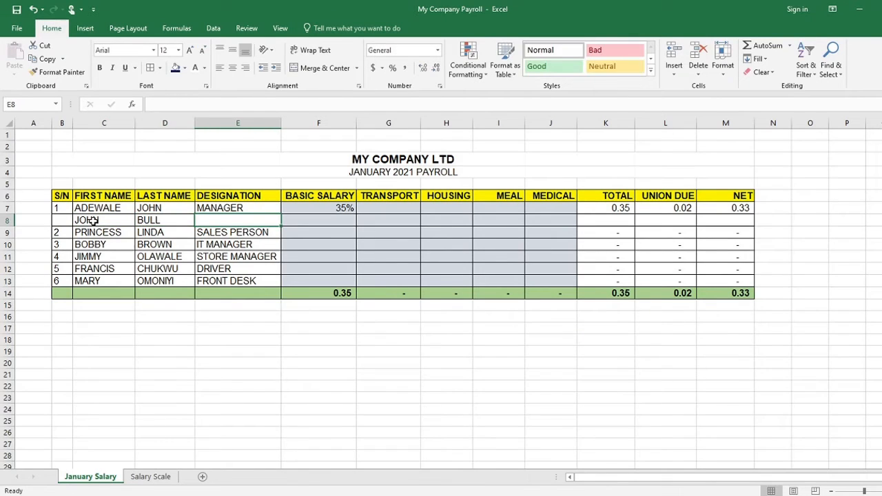
pyautogui.write('MANAGER')
pyautogui.press('Tab')
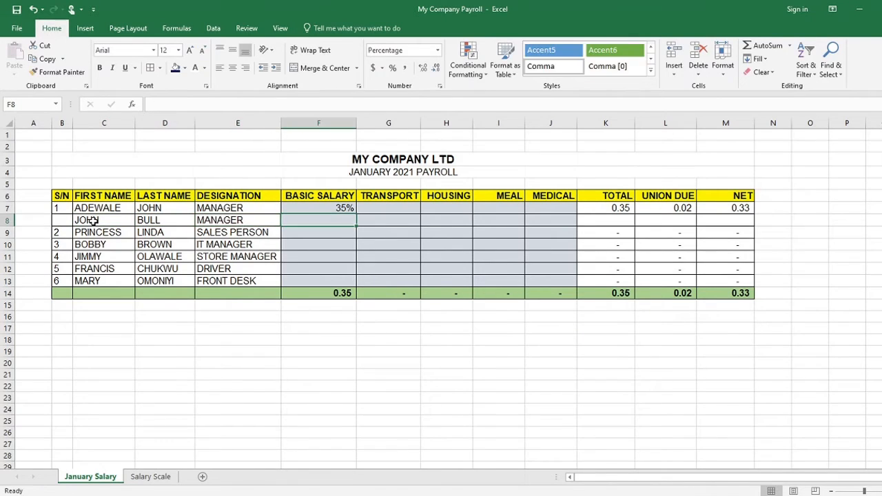
# Step: Enter the formula ='Salary Scale'!D17 in the second manager's basic salary cell F8
pyautogui.click(331, 209)
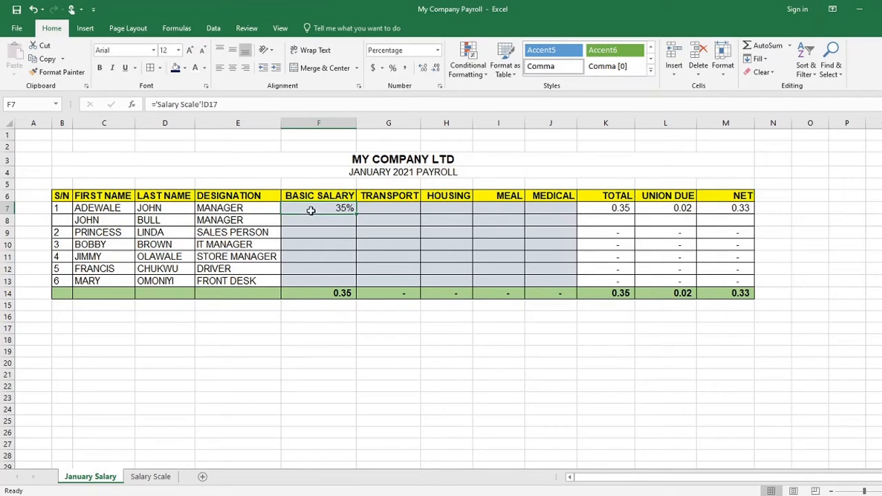
pyautogui.click(314, 221)
pyautogui.write('=')
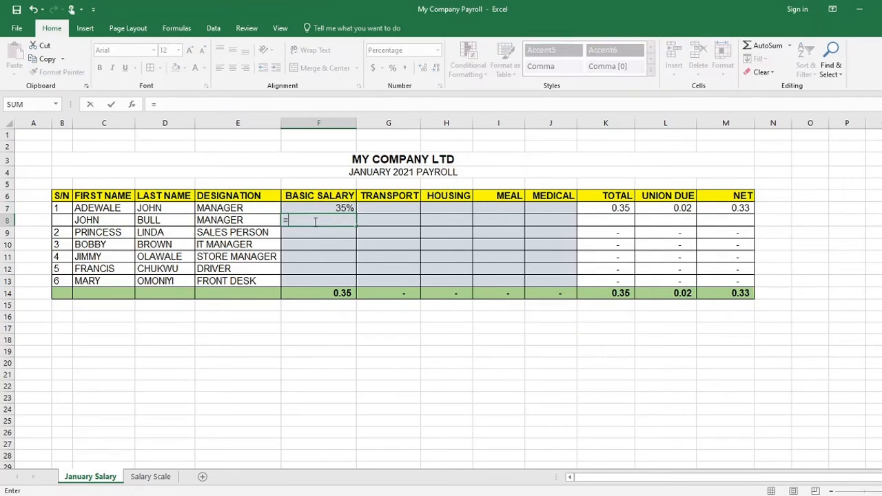
pyautogui.write("'SALA")
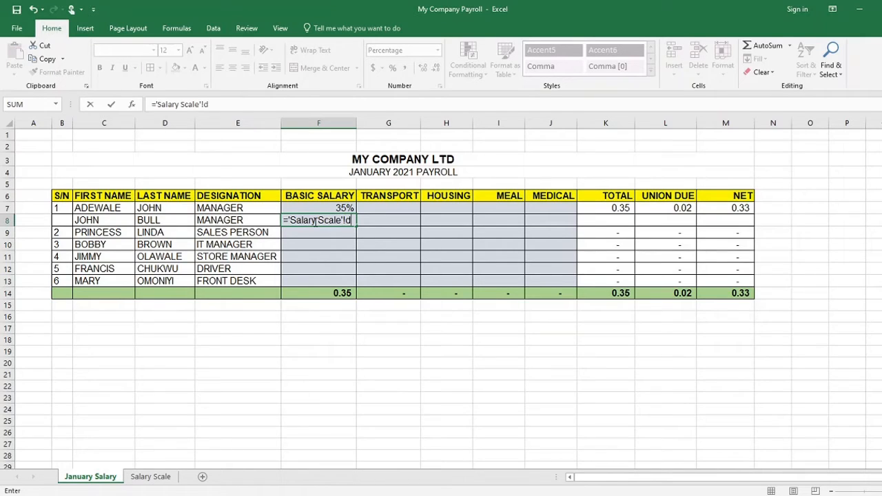
pyautogui.press('Return')
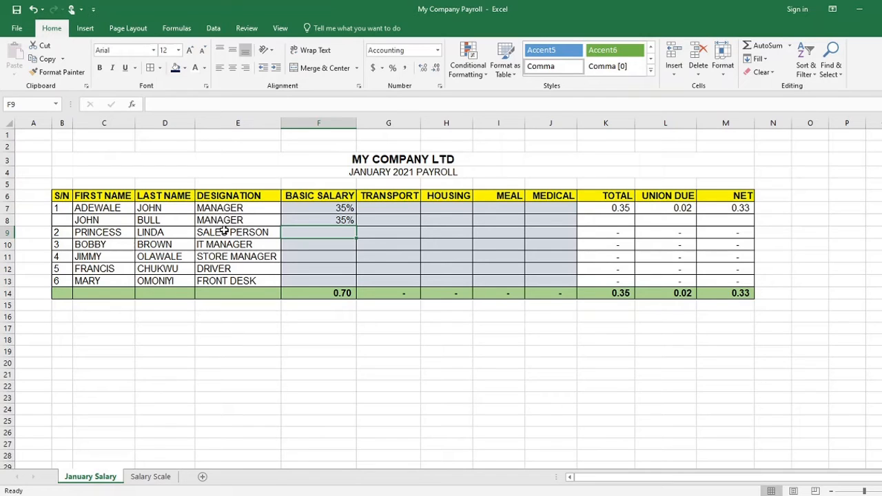
# Step: Compare the formulas in the two managers' basic salary cells F7 and F8
pyautogui.click(331, 211)
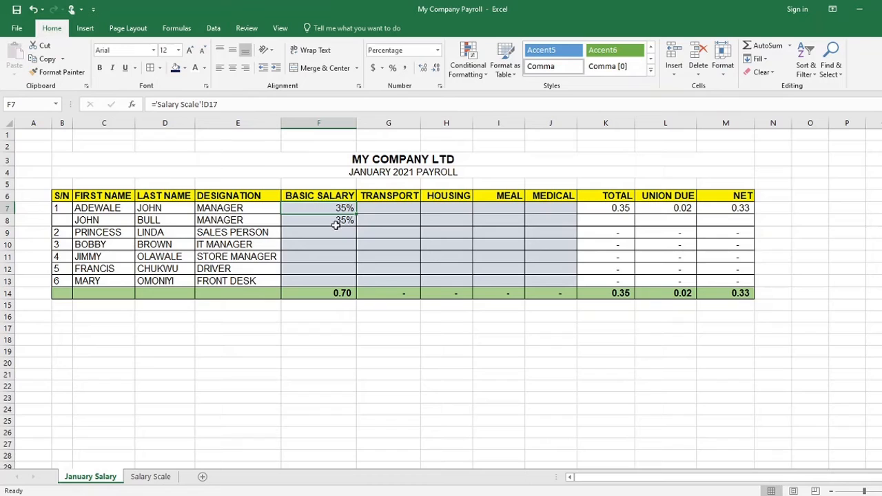
pyautogui.click(337, 221)
pyautogui.click(325, 210)
pyautogui.click(328, 221)
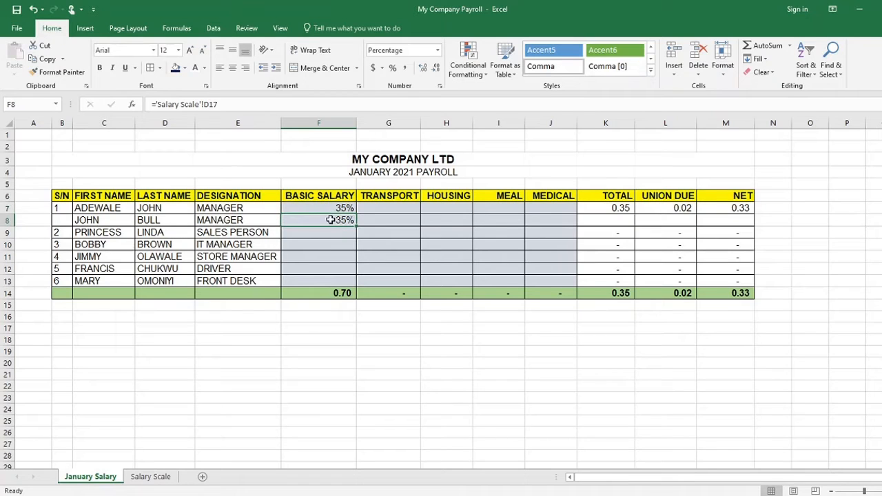
pyautogui.click(328, 208)
pyautogui.click(328, 220)
pyautogui.click(326, 206)
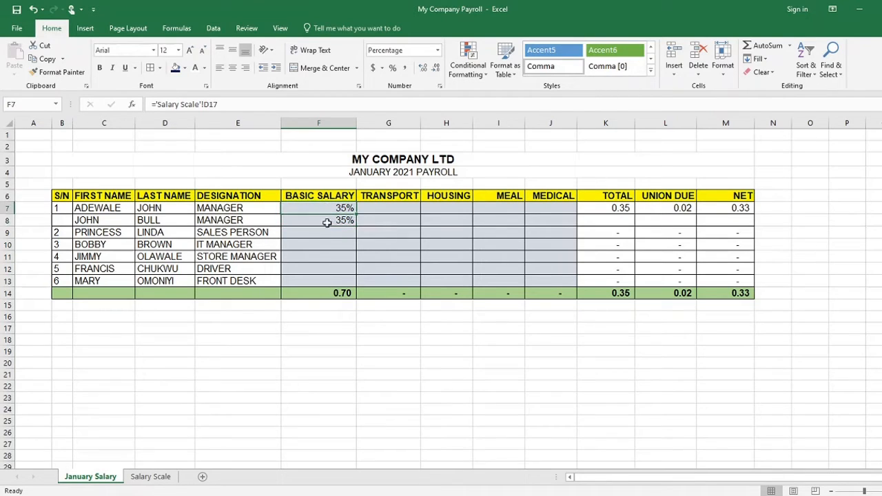
# Step: Set the BASIC SALARY percentage in D17 of Salary Scale to 40%
pyautogui.click(150, 476)
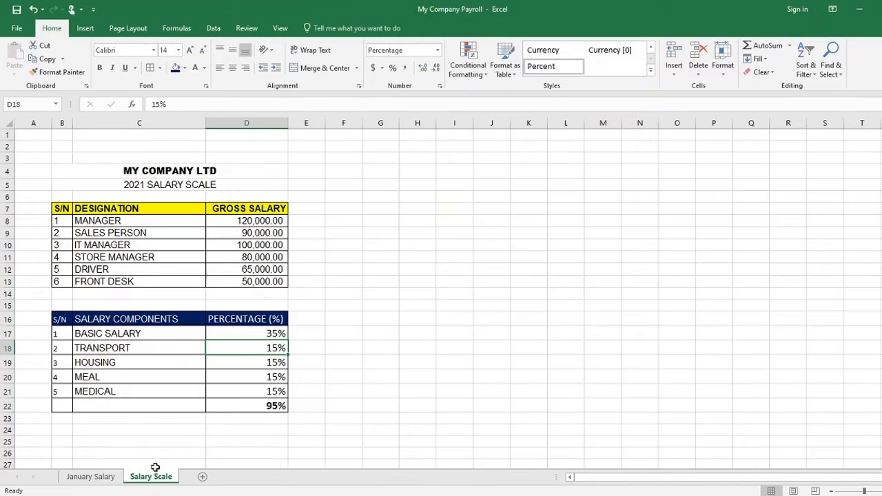
pyautogui.click(269, 333)
pyautogui.write('40')
pyautogui.press('Return')
pyautogui.click(261, 334)
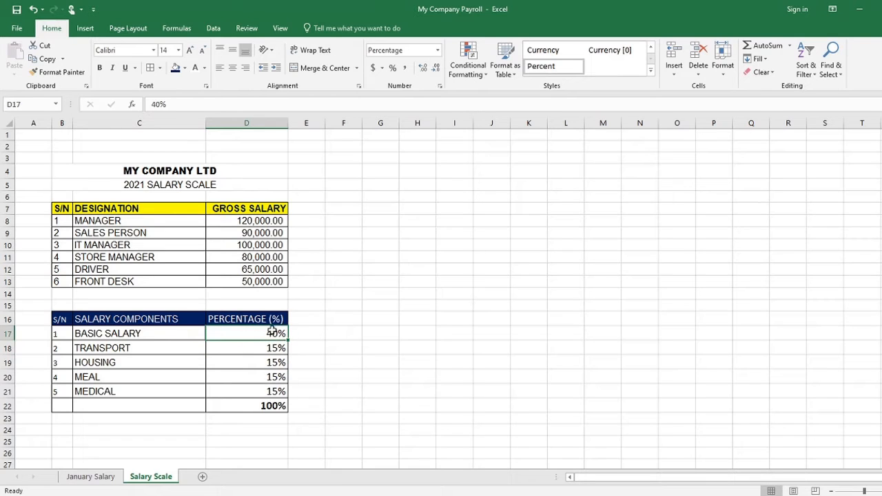
# Step: Check on January Salary how the linked cells F7 and F8 respond to the changed BASIC SALARY percentage
pyautogui.click(83, 476)
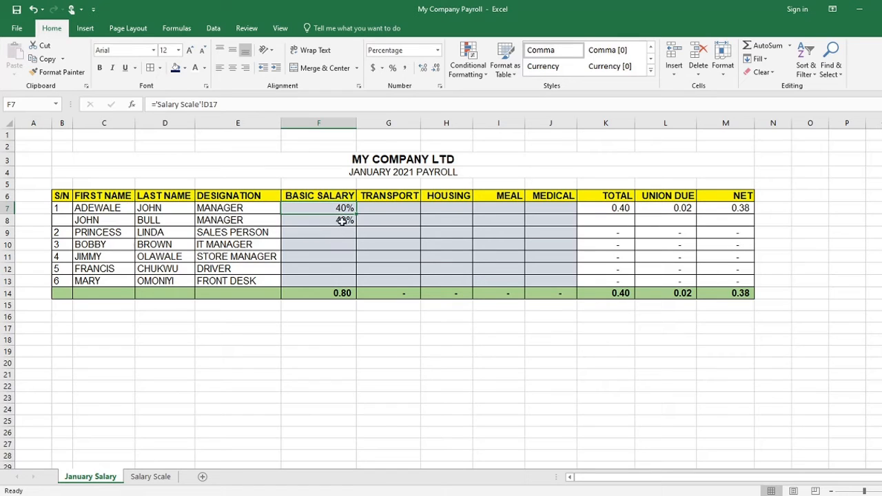
pyautogui.click(341, 221)
pyautogui.click(342, 208)
pyautogui.click(340, 220)
pyautogui.click(340, 208)
pyautogui.click(341, 220)
pyautogui.click(342, 208)
pyautogui.click(342, 220)
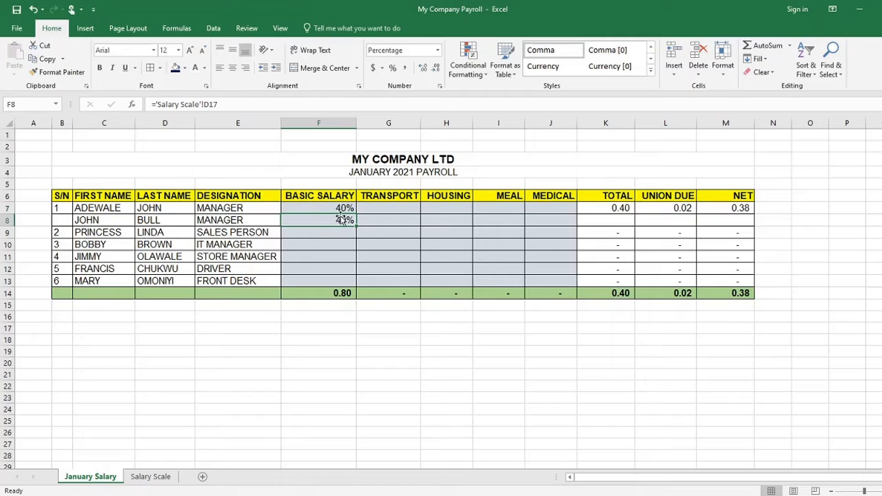
pyautogui.click(343, 208)
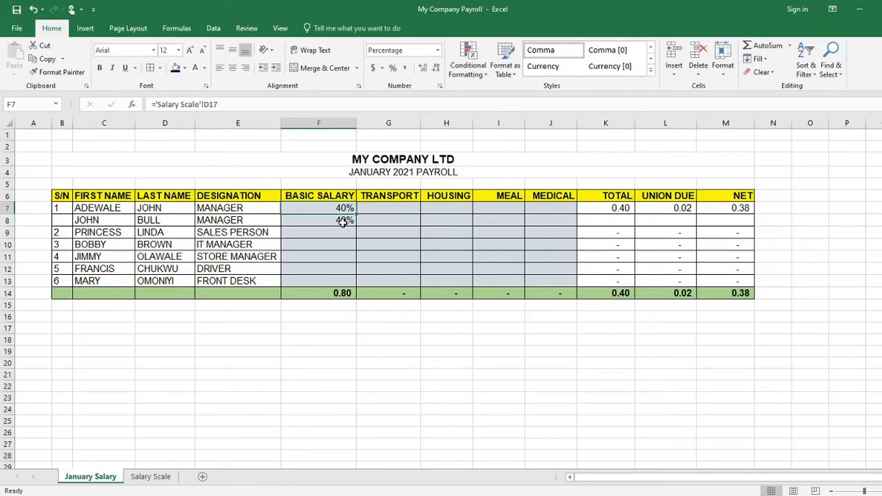
# Step: Review the component percentages in D17 to D21 of Salary Scale against the managers' linked cells on January Salary
pyautogui.click(150, 477)
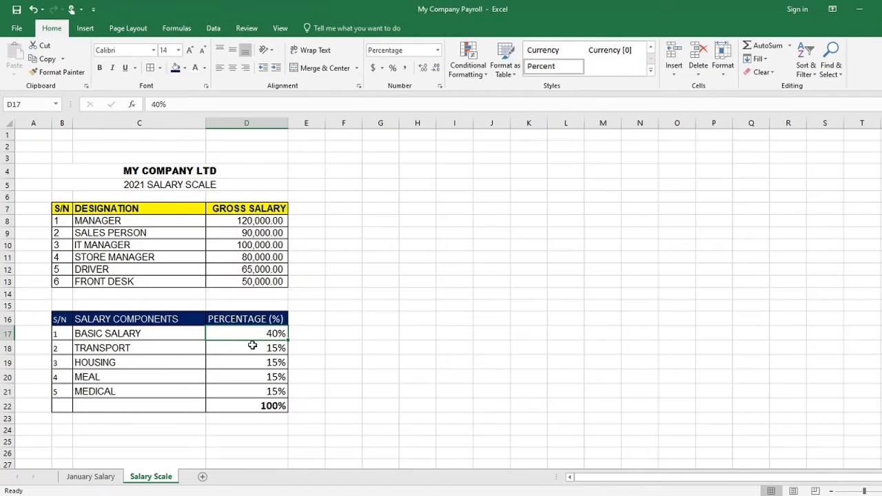
pyautogui.click(277, 350)
pyautogui.click(270, 391)
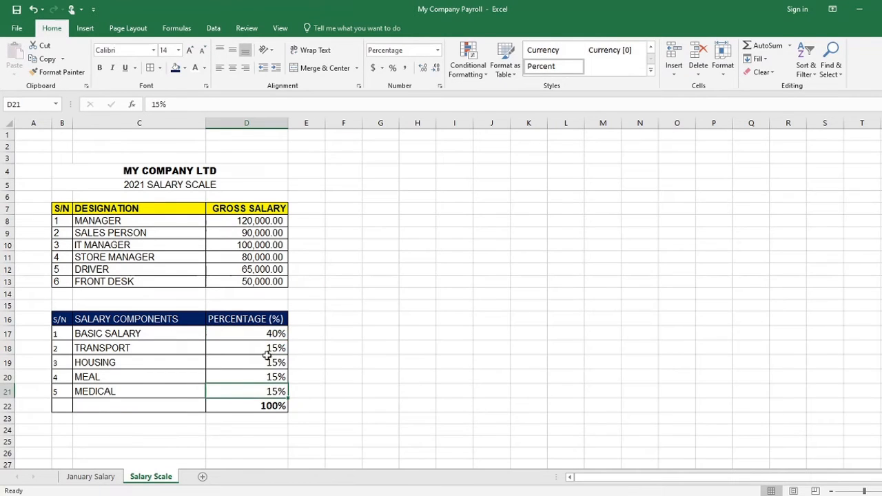
pyautogui.click(87, 477)
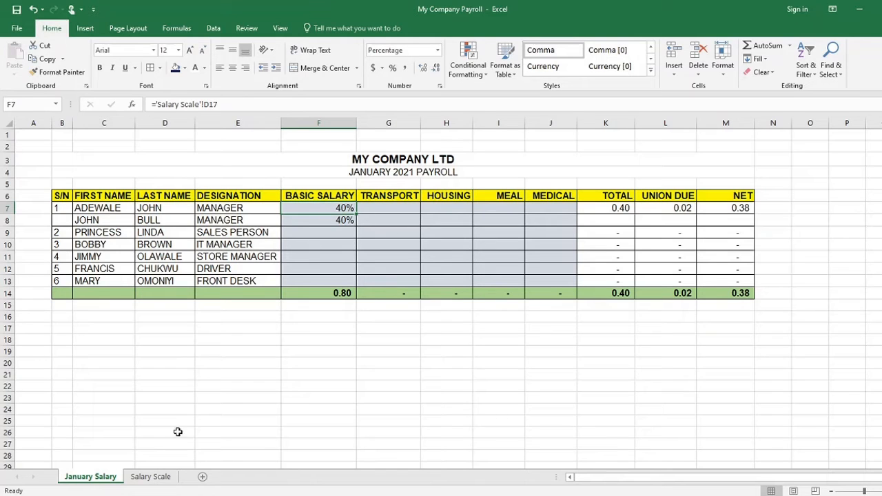
pyautogui.click(151, 476)
pyautogui.click(266, 334)
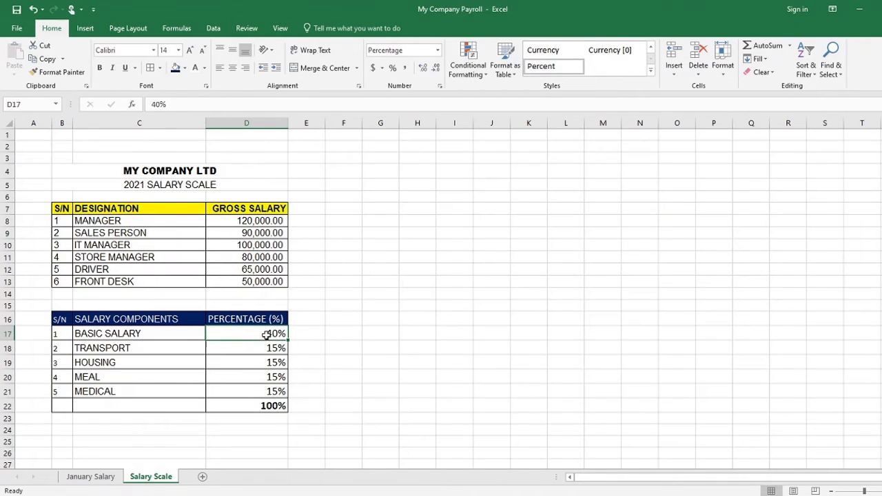
pyautogui.click(97, 479)
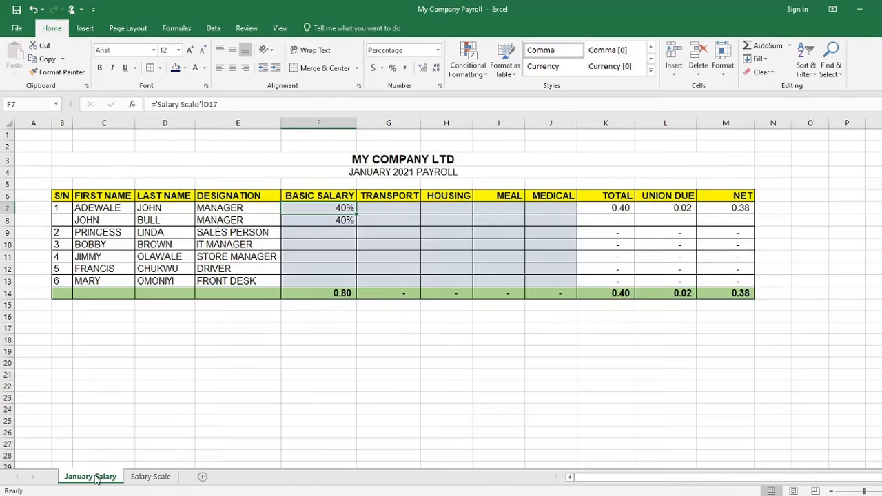
pyautogui.click(343, 222)
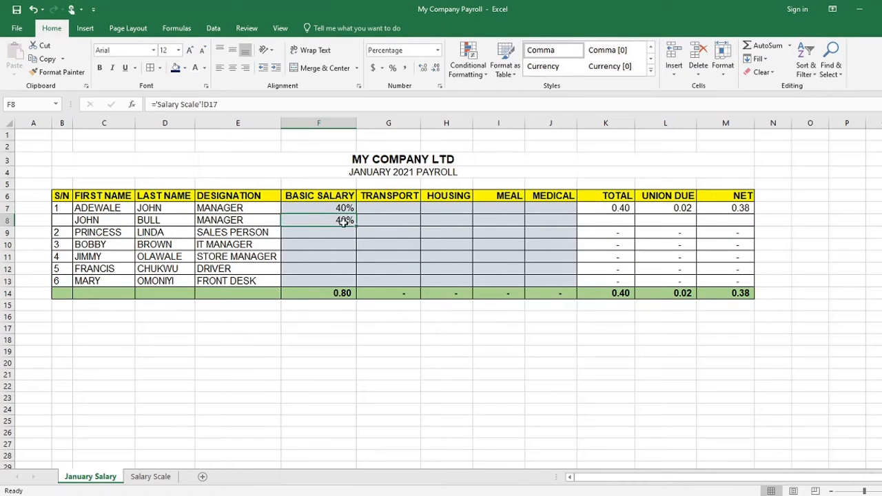
# Step: Delete row 8 with the second manager from the January Salary sheet
pyautogui.click(6, 220)
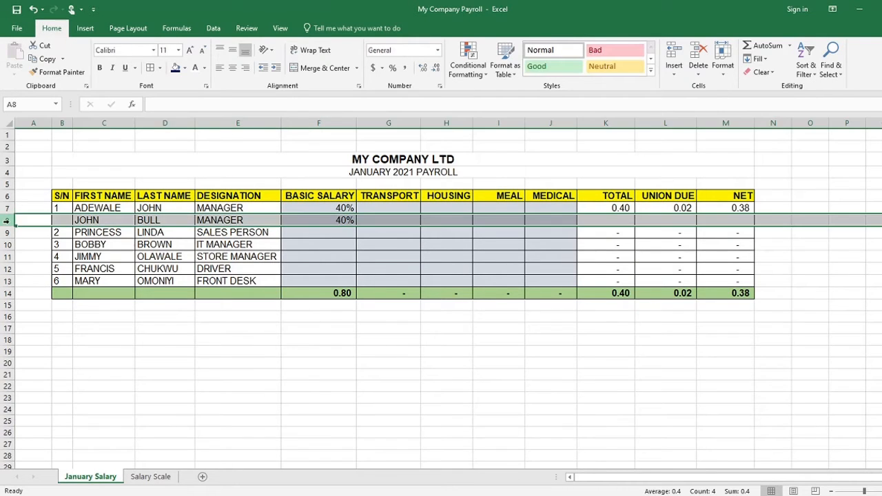
pyautogui.rightClick(7, 219)
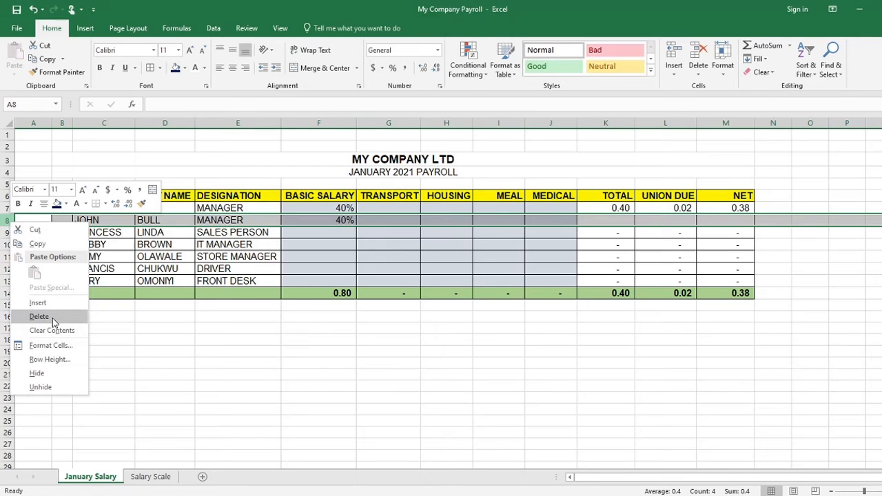
pyautogui.click(53, 318)
pyautogui.click(244, 358)
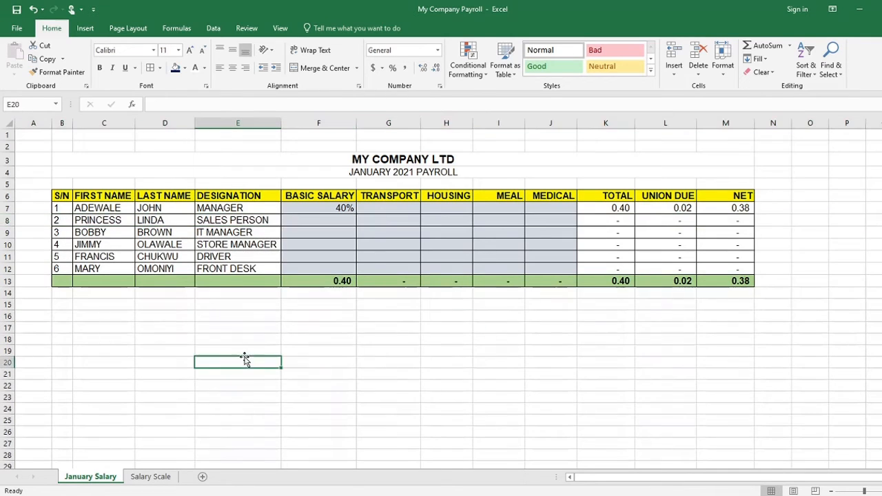
pyautogui.click(318, 210)
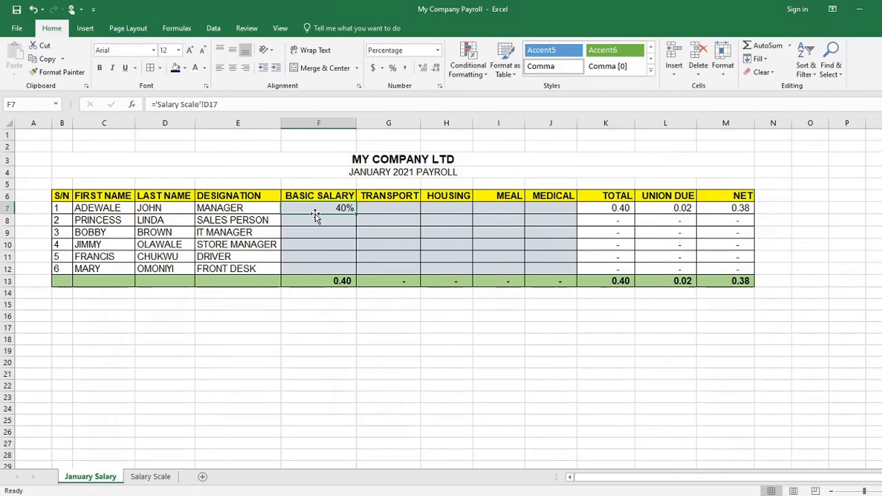
pyautogui.click(233, 110)
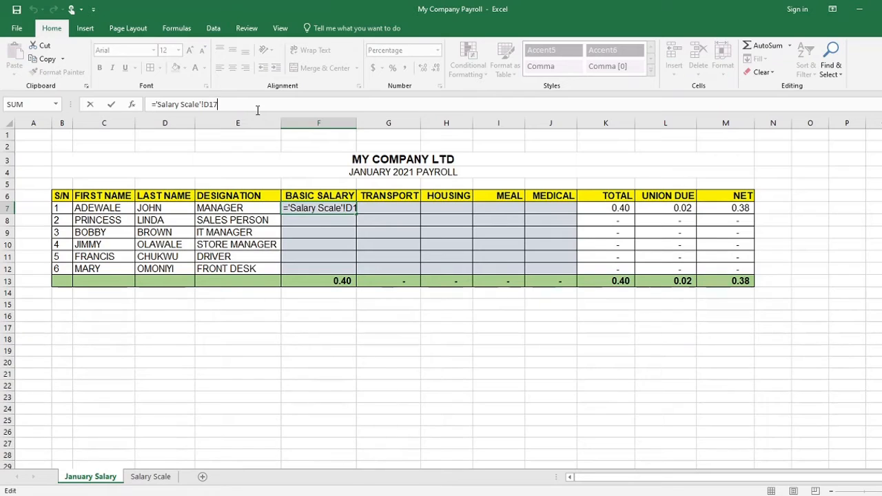
pyautogui.write('*')
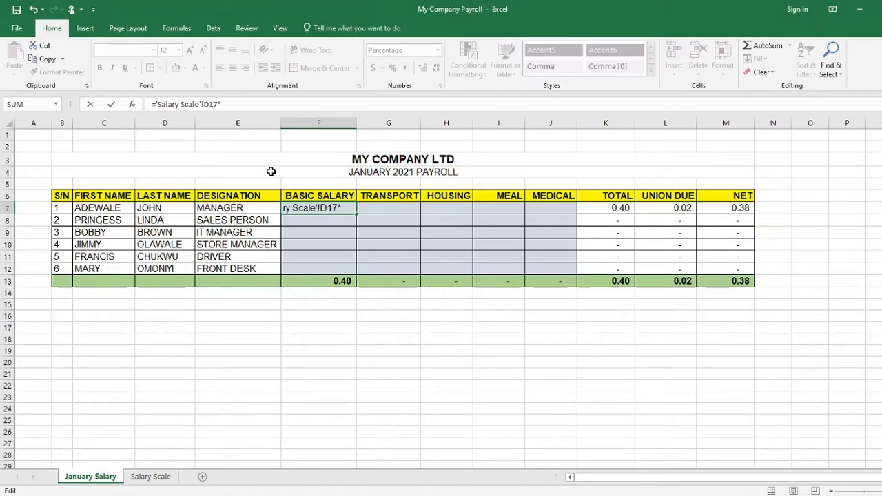
pyautogui.press('Escape')
pyautogui.click(317, 342)
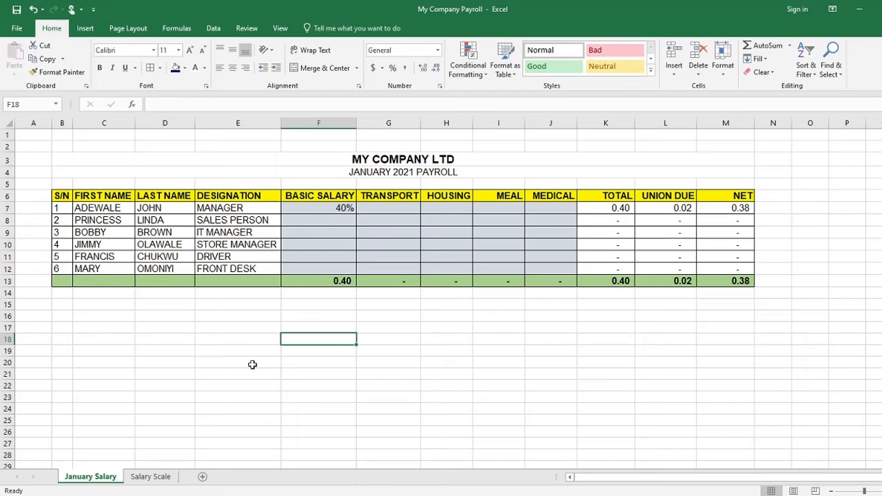
# Step: Extend the manager's BASIC SALARY formula in F7 of January Salary to ='Salary Scale'!D17*'Salary Scale'!D8
pyautogui.click(152, 481)
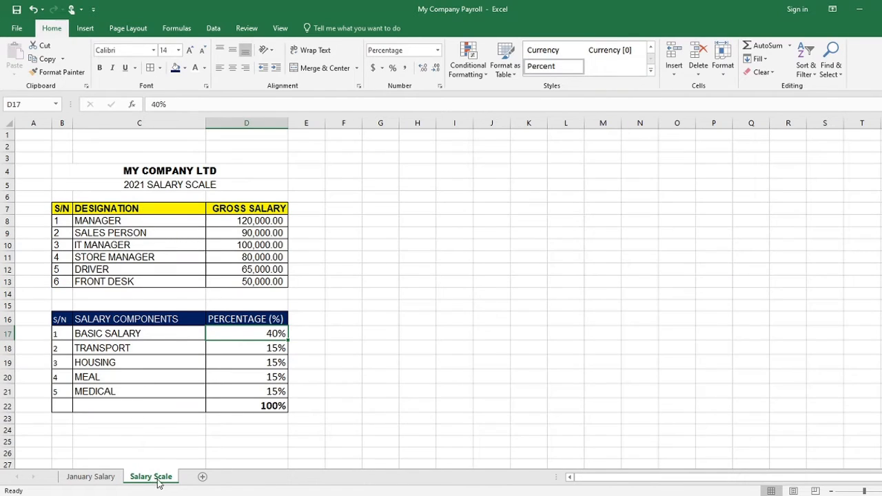
pyautogui.click(263, 220)
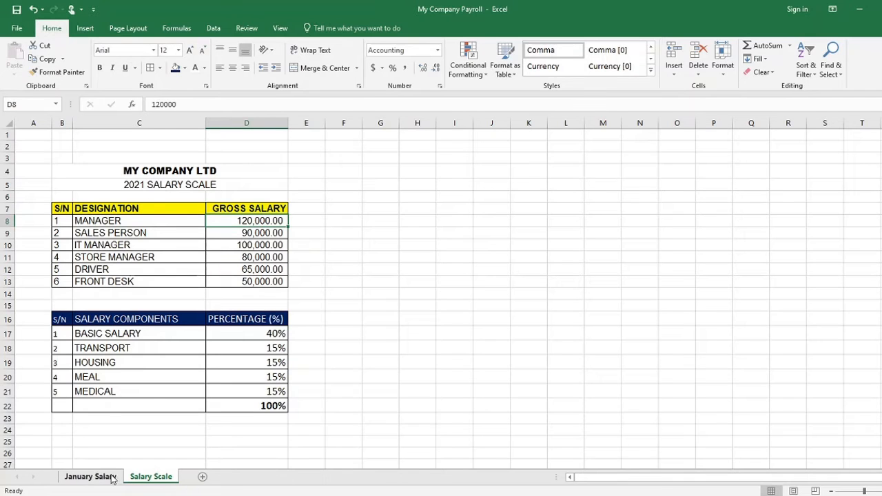
pyautogui.click(84, 477)
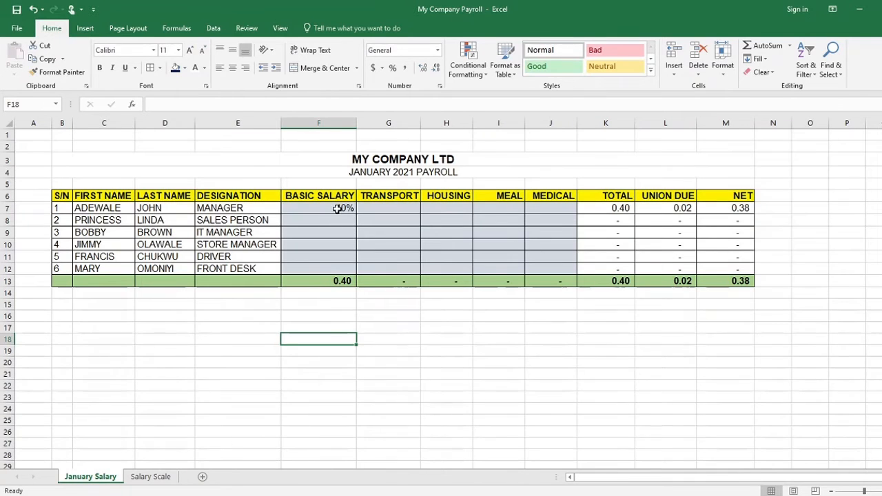
pyautogui.click(341, 209)
pyautogui.click(238, 103)
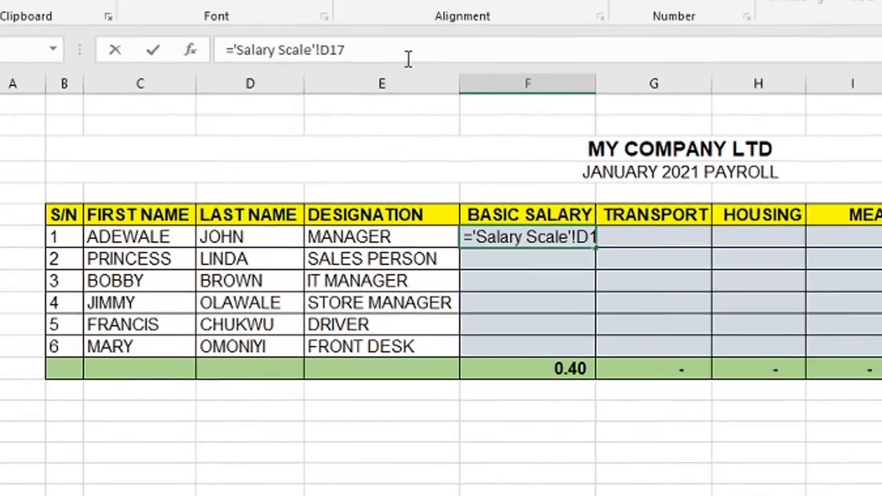
pyautogui.write("*'")
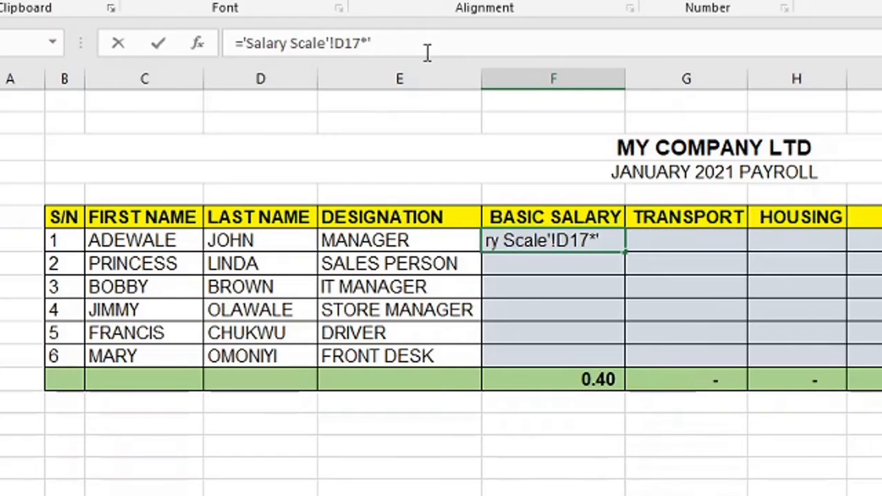
pyautogui.write('Salary S')
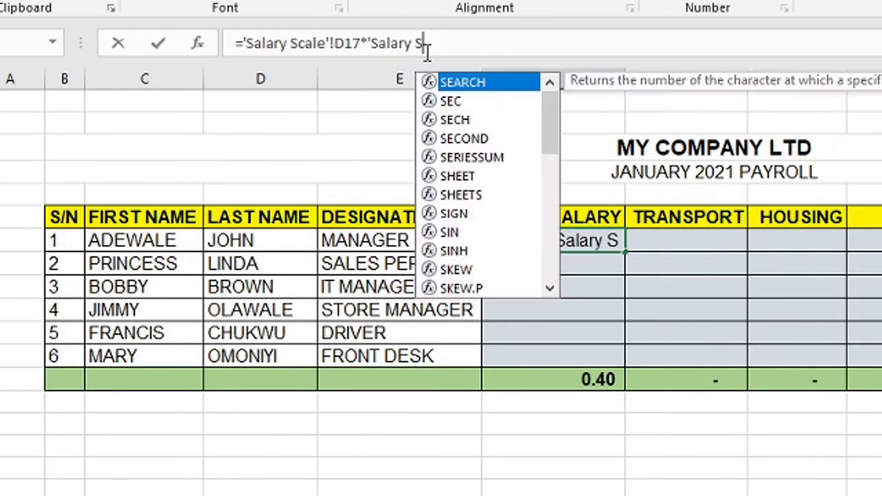
pyautogui.write('cale')
pyautogui.press('BackSpace')
pyautogui.press('BackSpace')
pyautogui.write('ale')
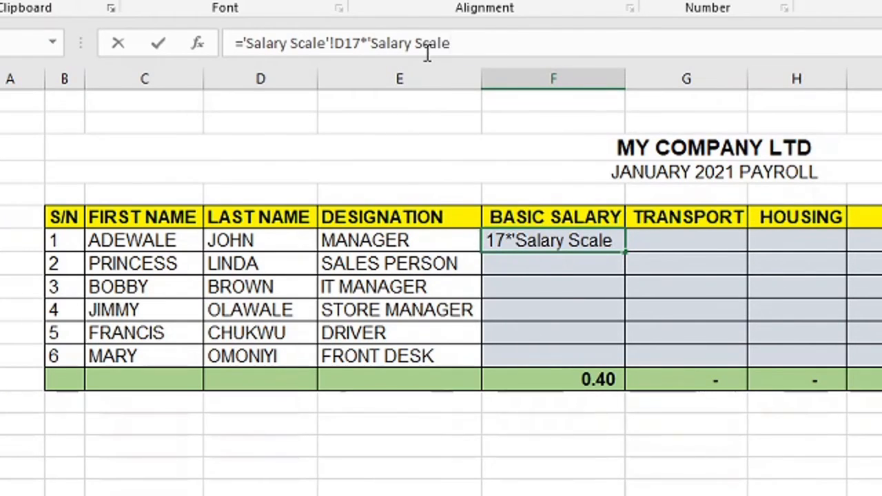
pyautogui.write("'!")
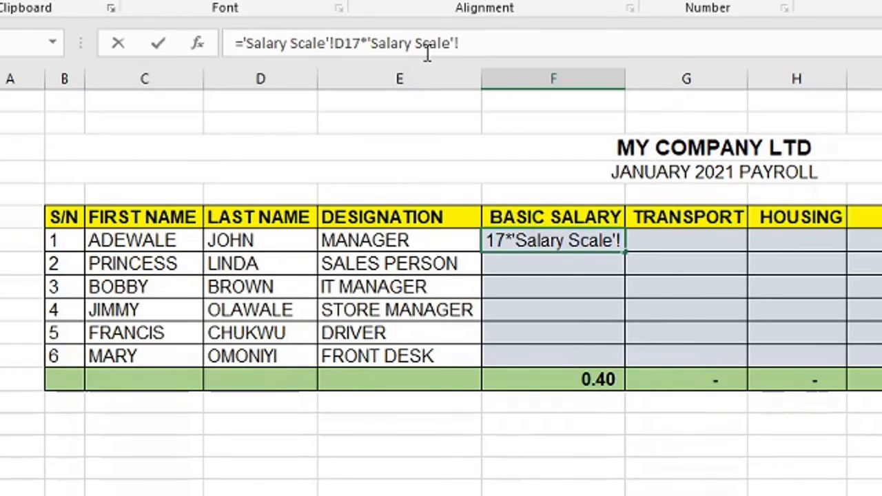
pyautogui.write('d')
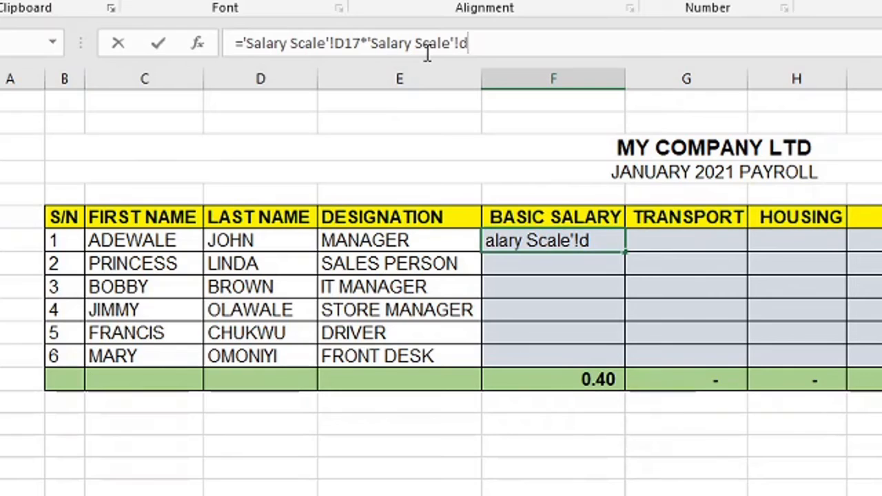
pyautogui.write('8')
pyautogui.press('Return')
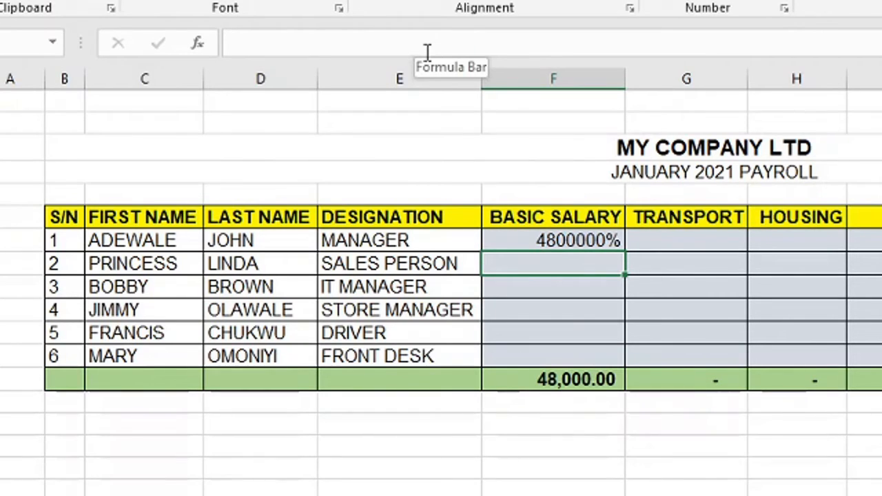
# Step: Apply the comma number style to the manager's BASIC SALARY in F7
pyautogui.click(593, 241)
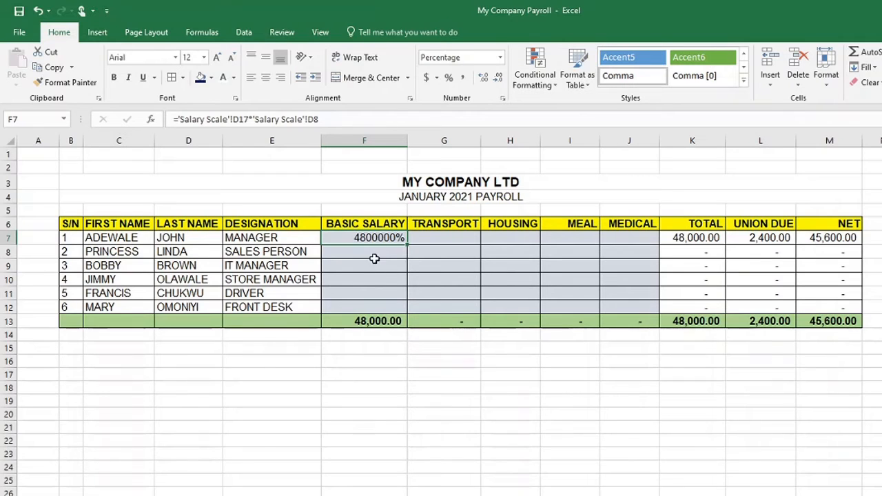
pyautogui.click(374, 255)
pyautogui.click(378, 237)
pyautogui.click(374, 254)
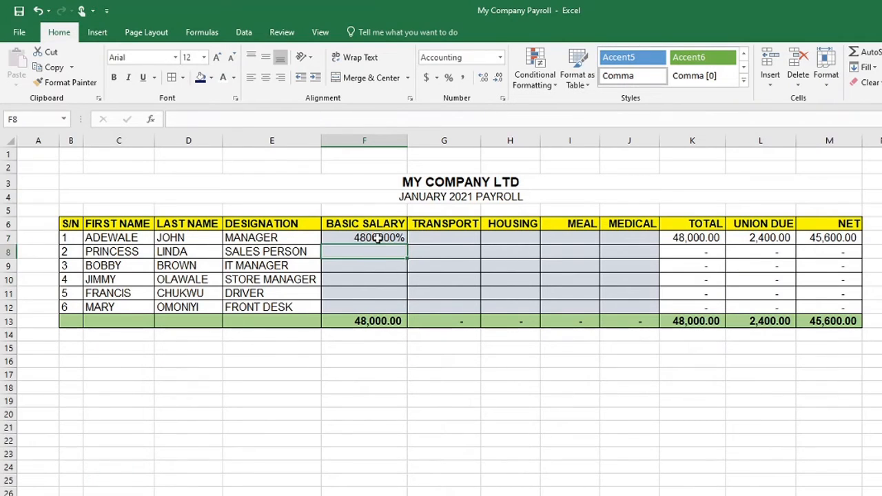
pyautogui.click(378, 237)
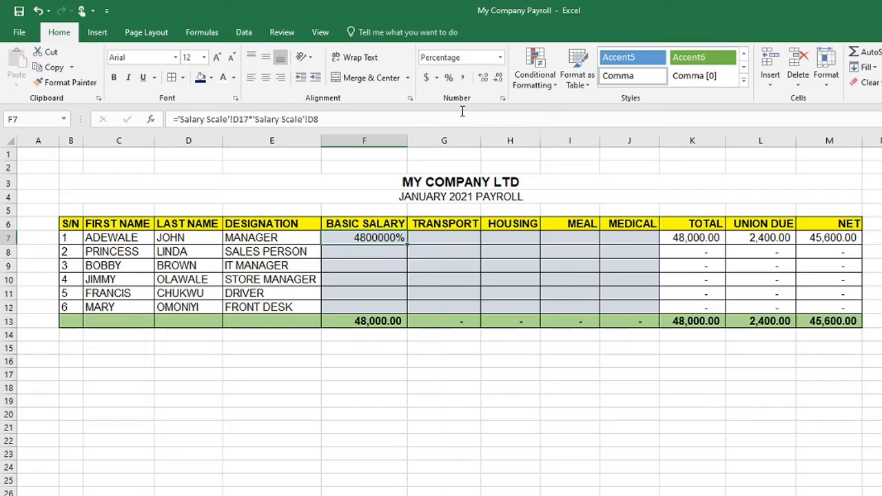
pyautogui.click(464, 79)
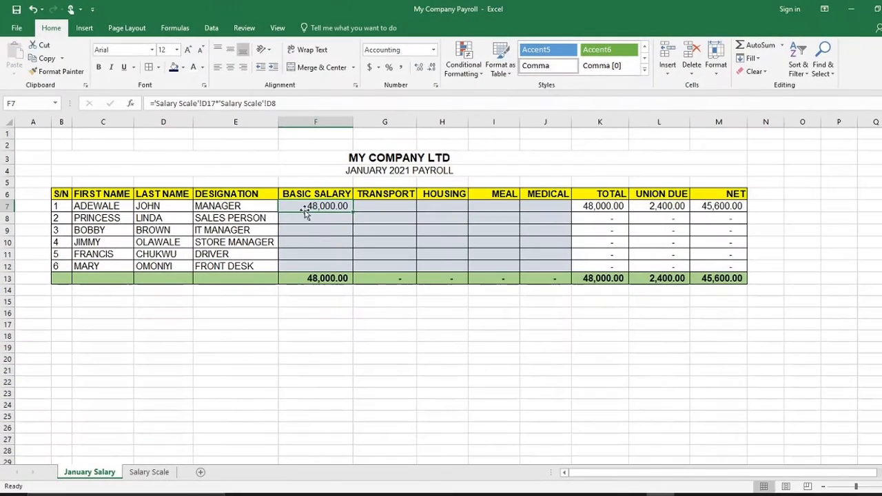
# Step: Set the MANAGER gross salary in D8 of Salary Scale to 150,000
pyautogui.click(145, 471)
pyautogui.click(267, 331)
pyautogui.click(261, 220)
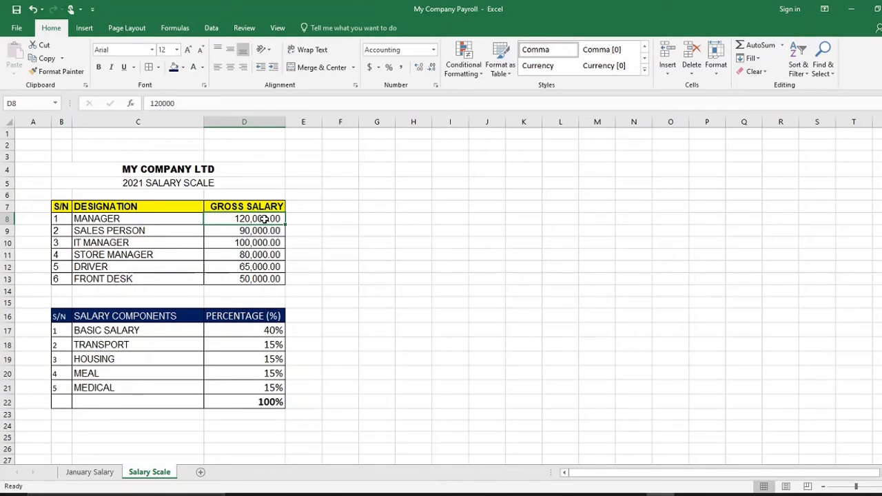
pyautogui.write('150')
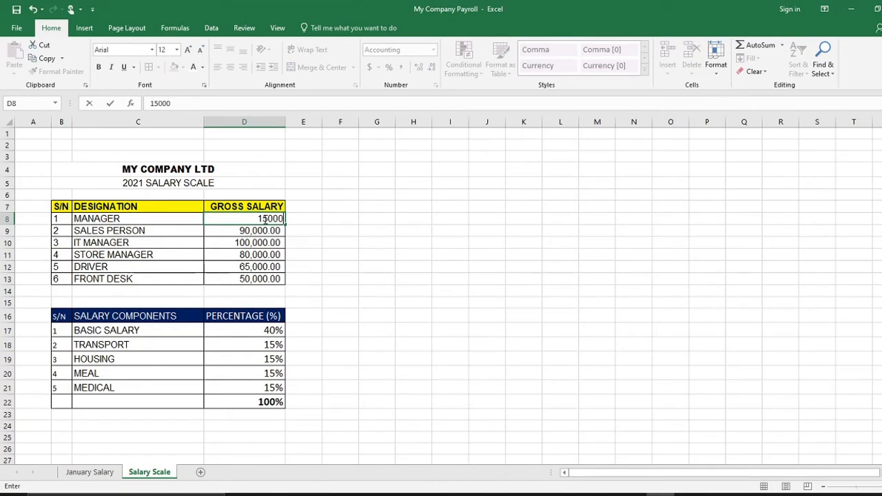
pyautogui.press('Return')
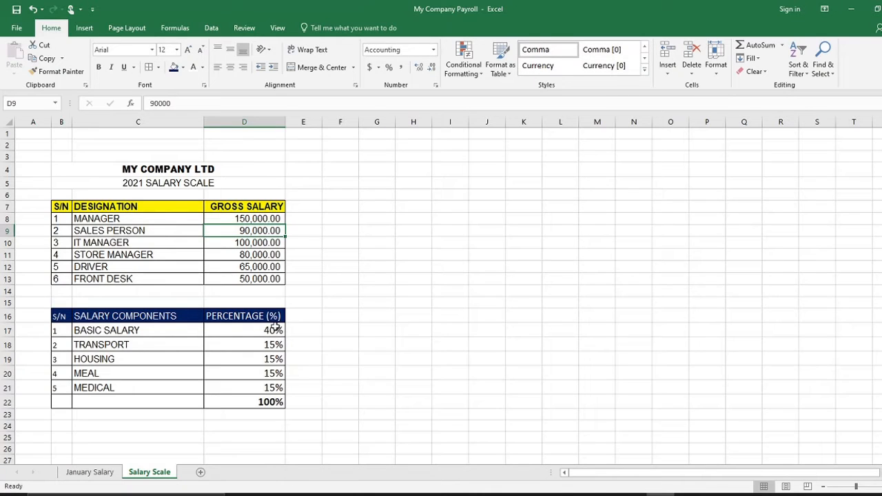
# Step: Check on January Salary how the BASIC SALARY in F7 responds to the manager's changed gross salary
pyautogui.click(71, 477)
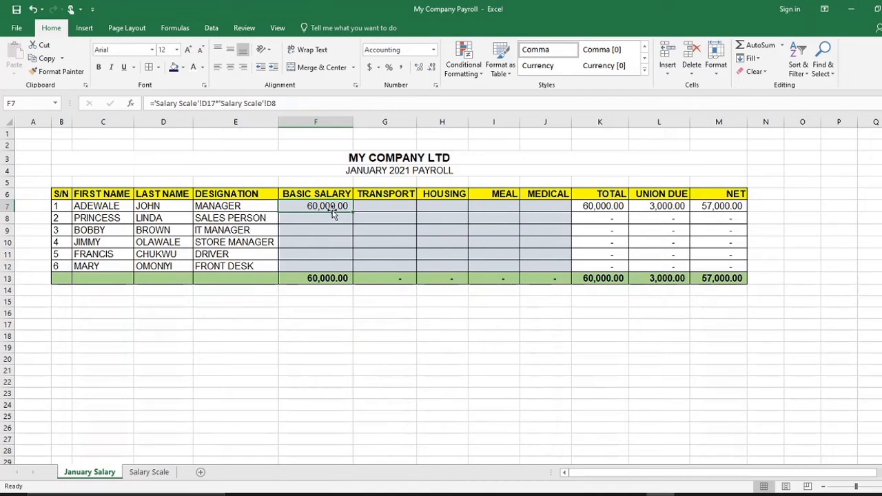
pyautogui.click(300, 229)
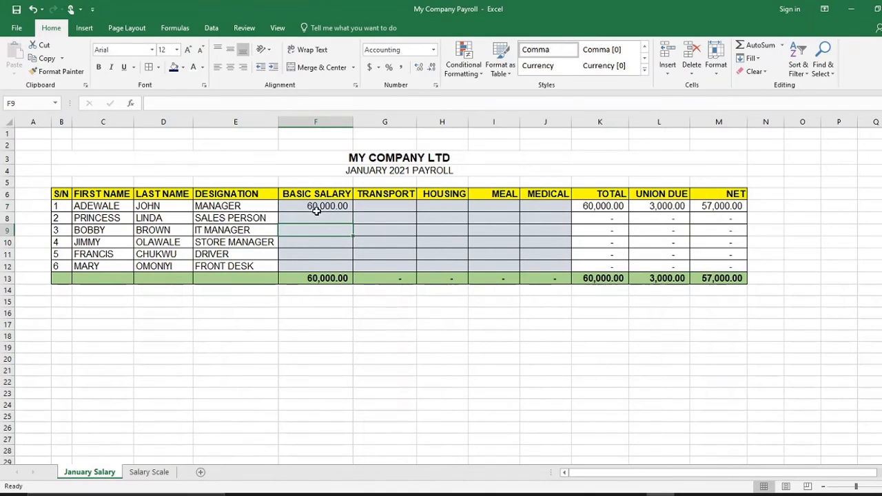
pyautogui.moveTo(300, 205)
pyautogui.mouseDown()
pyautogui.moveTo(507, 239)
pyautogui.moveTo(544, 254)
pyautogui.moveTo(544, 264)
pyautogui.mouseUp()
pyautogui.click(488, 326)
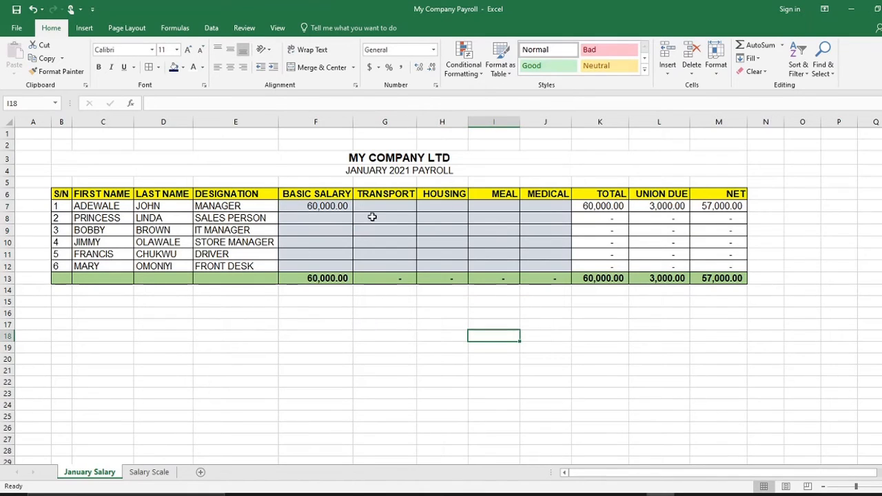
pyautogui.click(443, 243)
pyautogui.write('ff')
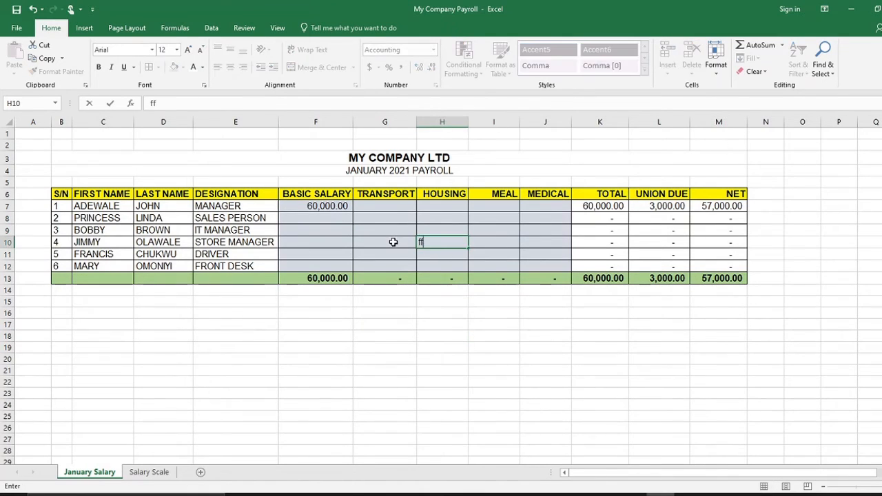
pyautogui.click(386, 354)
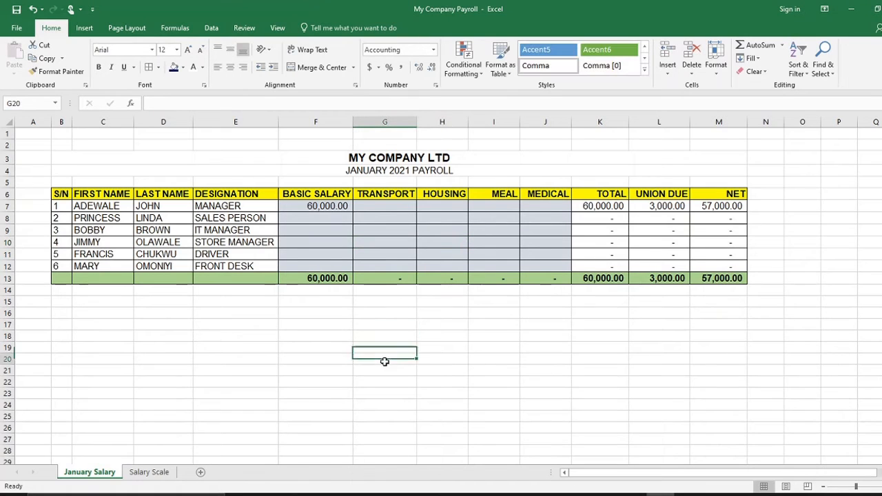
# Step: Compare the formula in F7 of January Salary with the gross salary in D8 and component percentages on Salary Scale
pyautogui.click(331, 218)
pyautogui.click(315, 205)
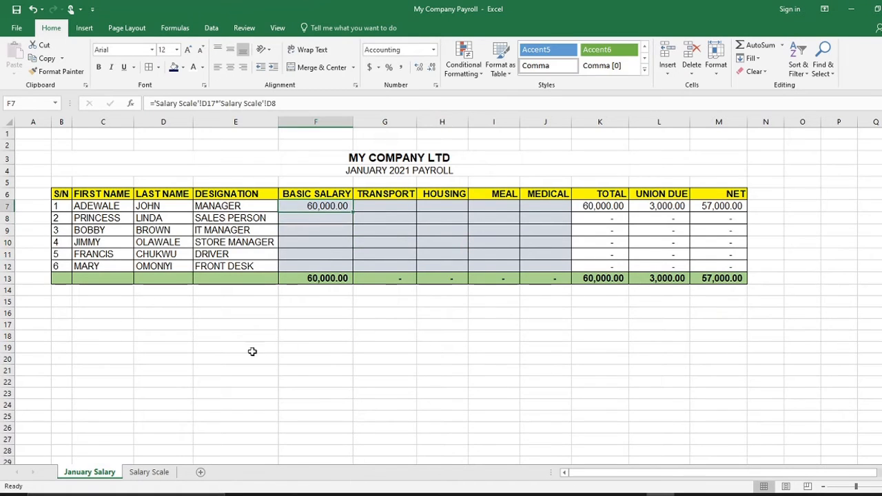
pyautogui.click(148, 472)
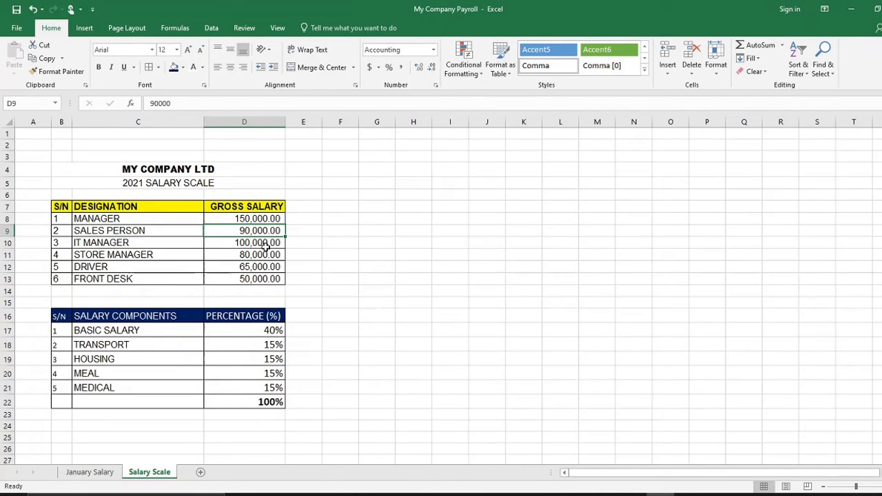
pyautogui.click(255, 218)
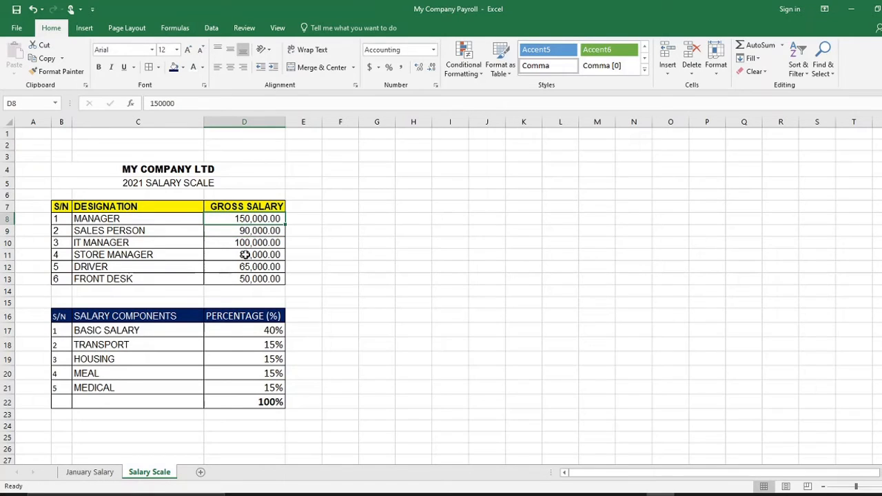
pyautogui.click(264, 331)
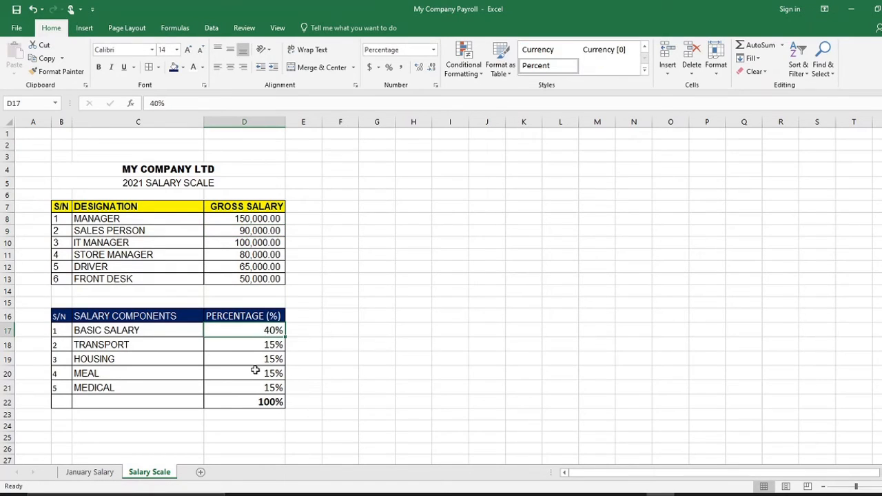
pyautogui.click(8, 373)
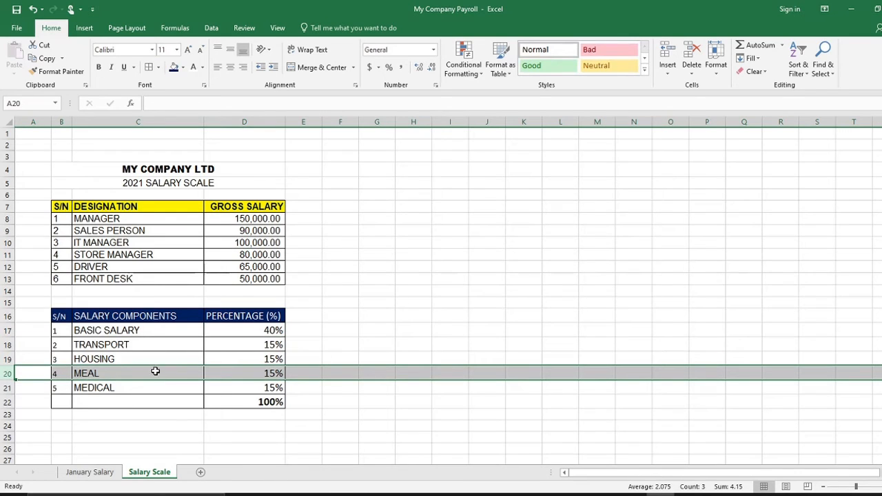
pyautogui.click(81, 474)
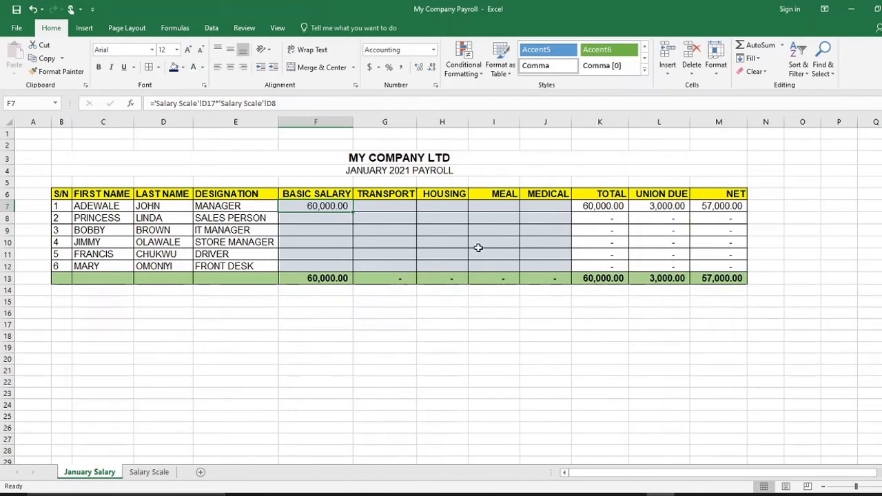
pyautogui.click(362, 207)
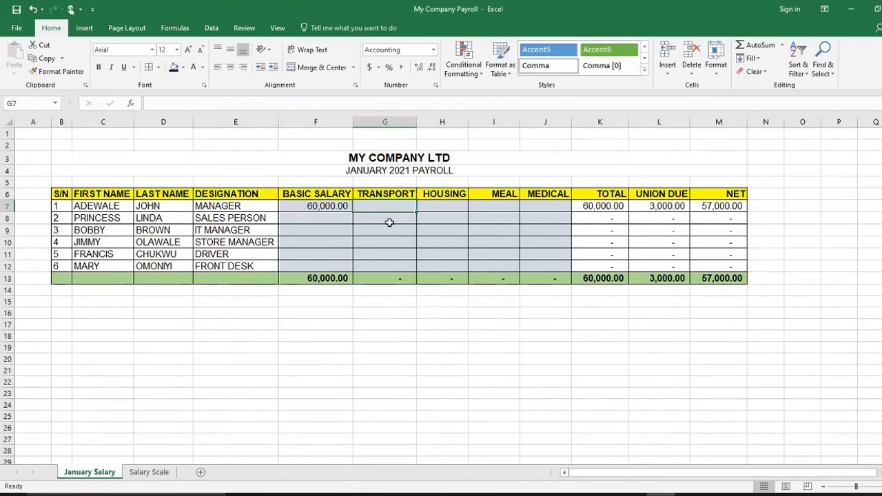
pyautogui.click(333, 209)
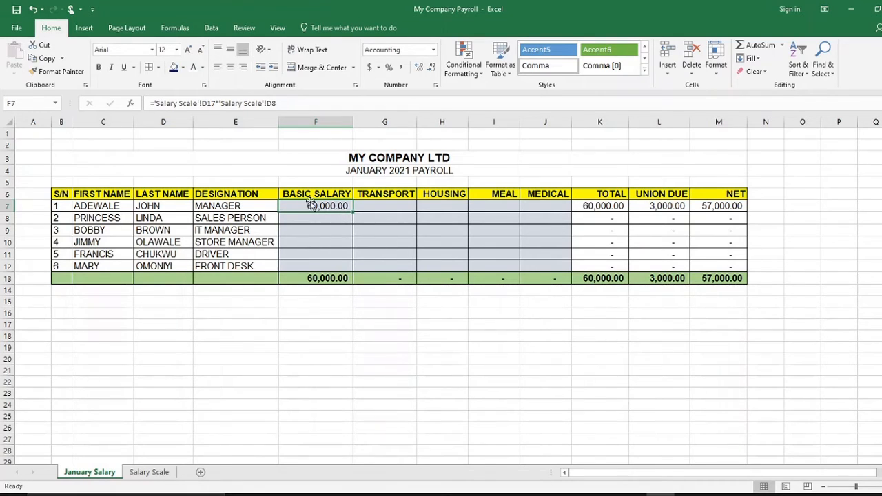
# Step: Calculate the manager's TRANSPORT in G7 by multiplying the TRANSPORT percentage in D18 by the gross salary in D8 of Salary Scale
pyautogui.click(377, 203)
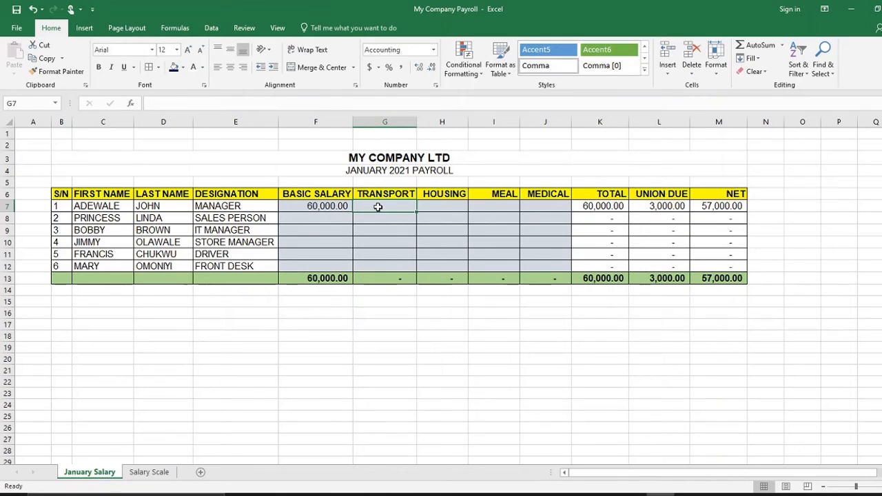
pyautogui.write('=')
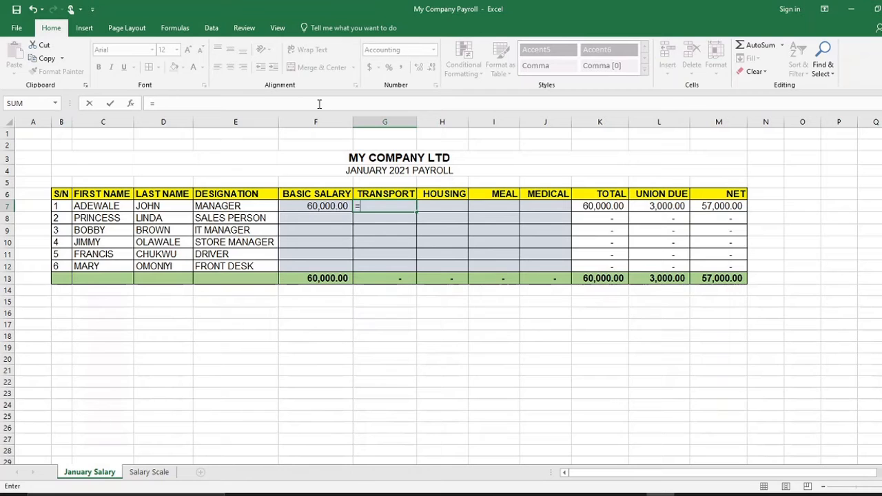
pyautogui.click(147, 474)
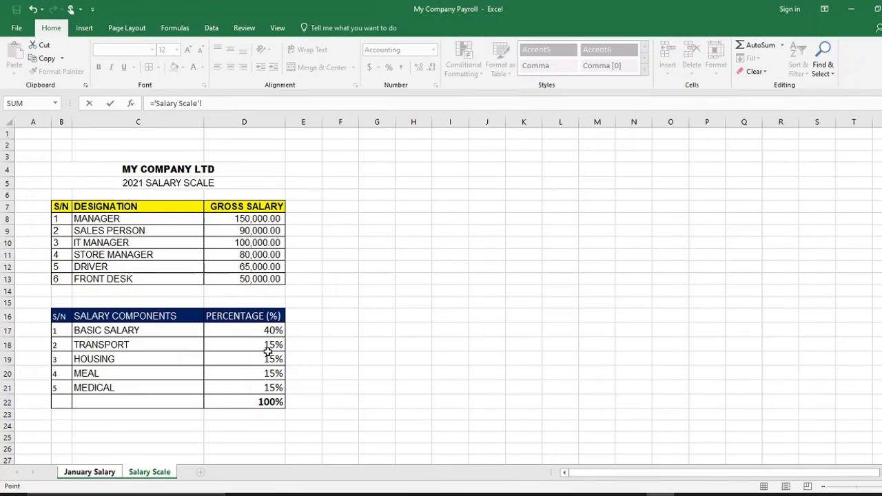
pyautogui.click(270, 346)
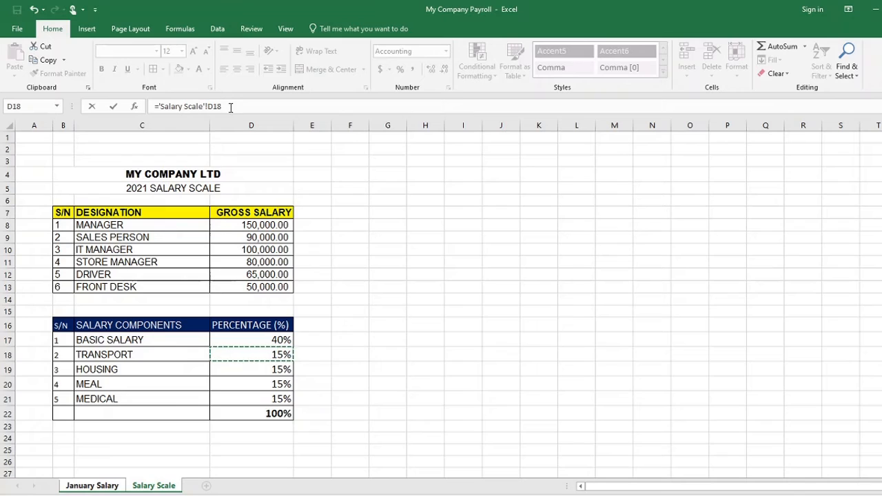
pyautogui.write('*')
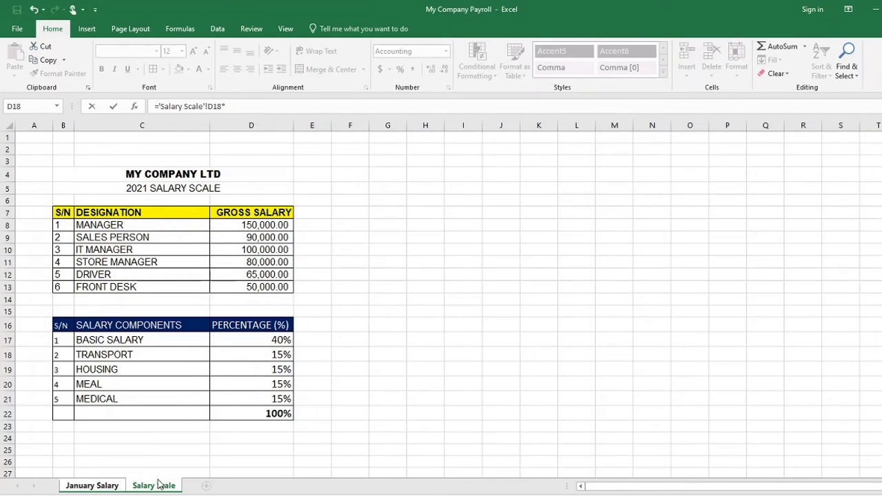
pyautogui.click(254, 226)
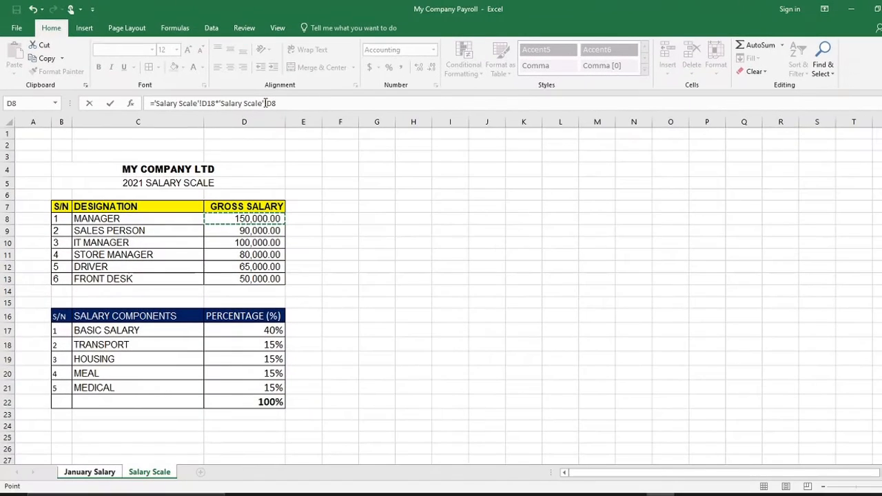
pyautogui.press('Return')
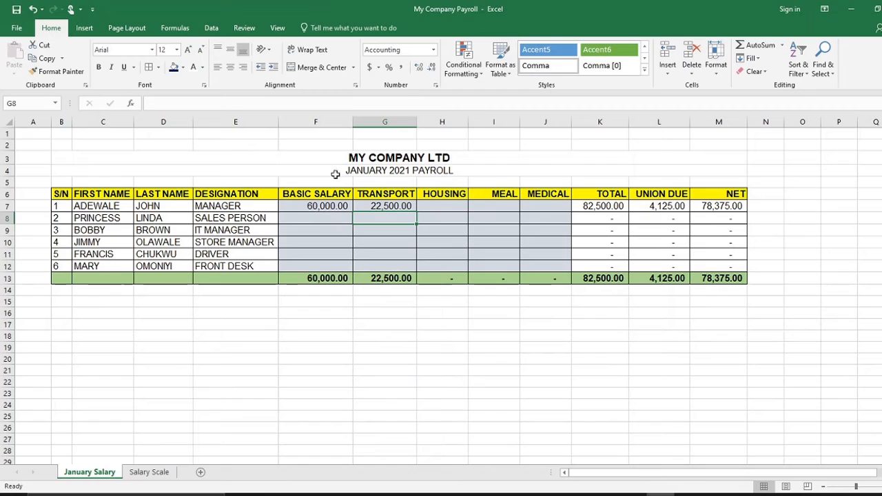
# Step: Compare the formulas behind the manager's BASIC SALARY in F7 and TRANSPORT in G7
pyautogui.click(444, 206)
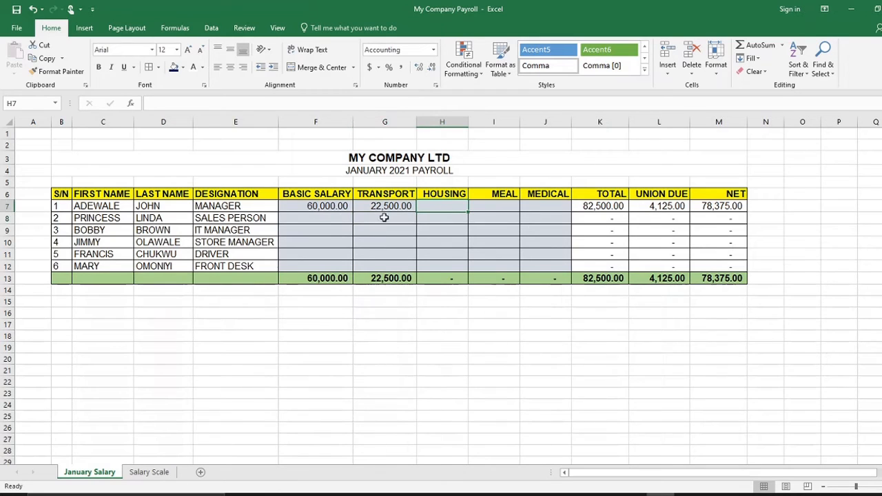
pyautogui.click(387, 207)
pyautogui.click(398, 219)
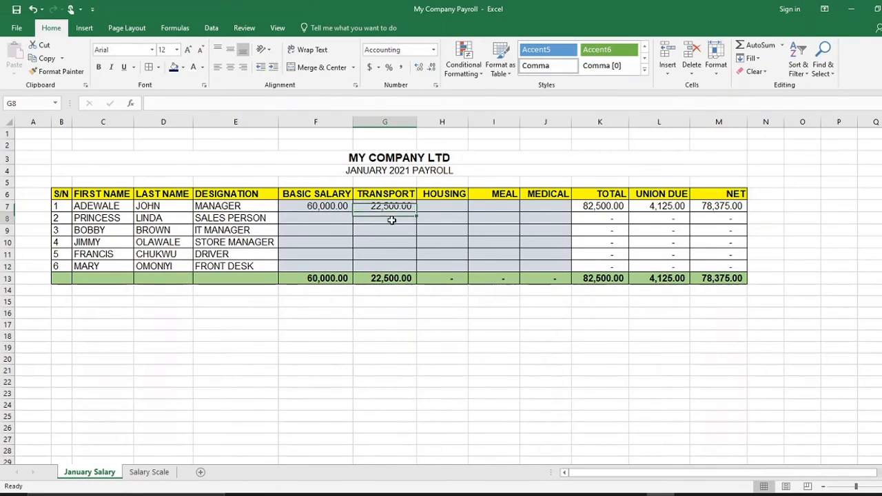
pyautogui.click(377, 206)
pyautogui.click(323, 206)
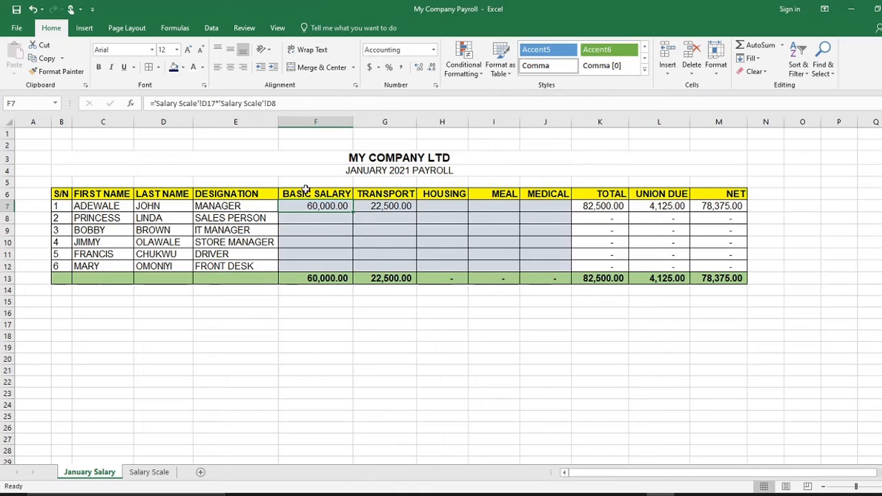
pyautogui.click(376, 206)
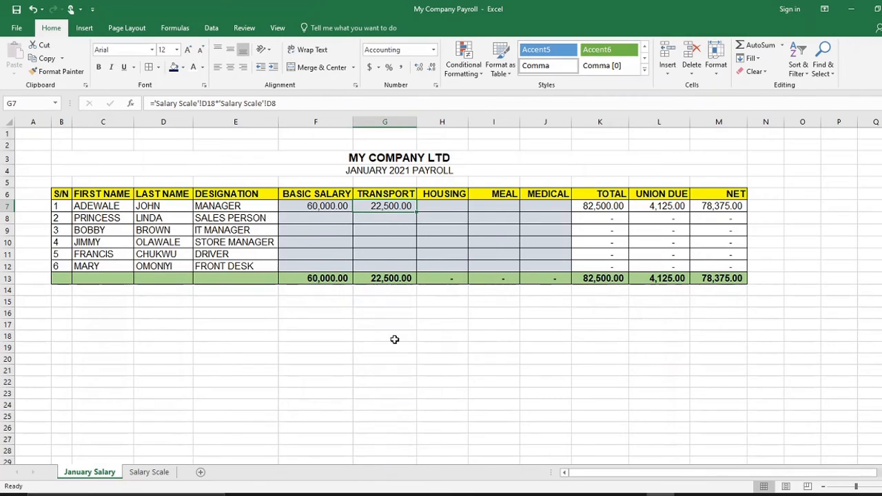
pyautogui.click(434, 208)
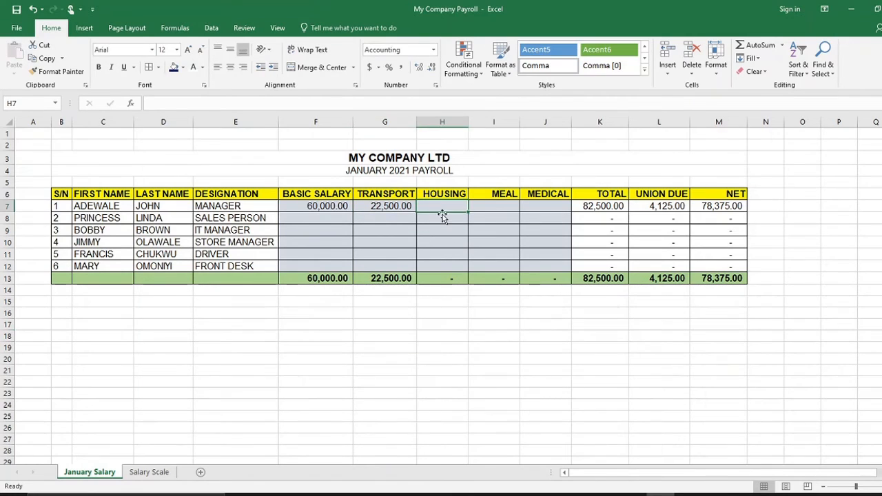
# Step: Enter the test value 2000 in L18 and link the manager's HOUSING cell H7 to it with =L18
pyautogui.click(652, 337)
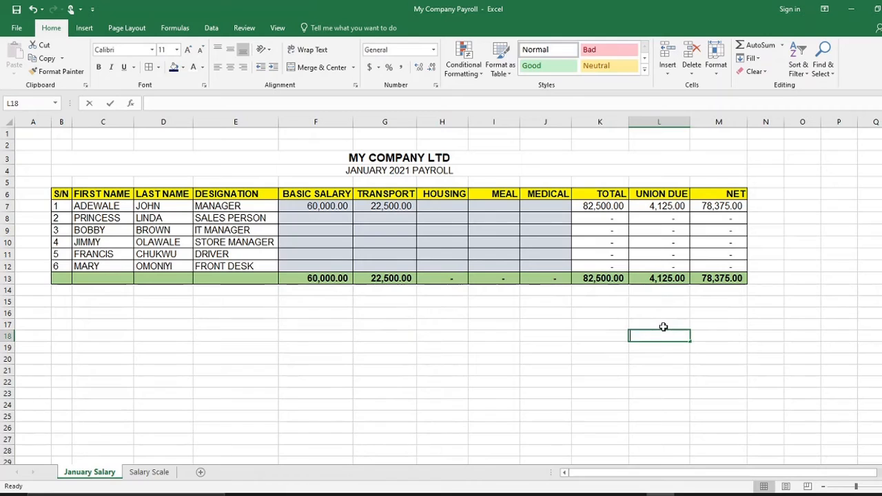
pyautogui.write('2000')
pyautogui.press('Return')
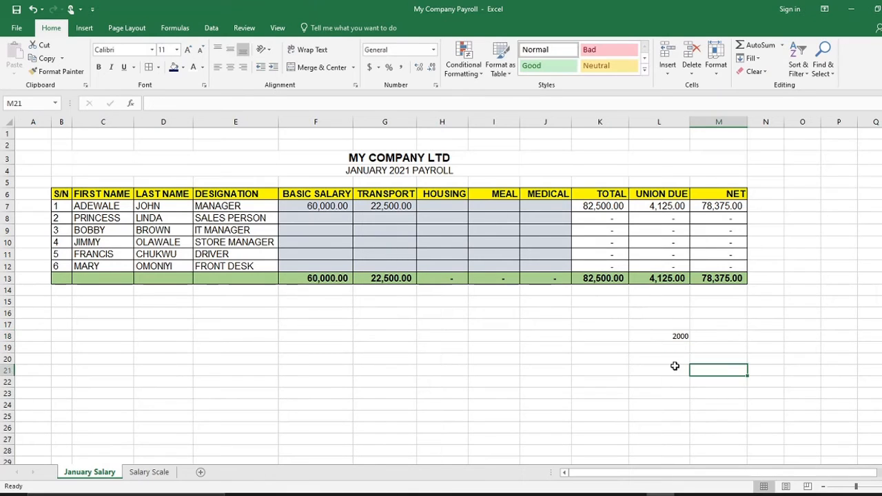
pyautogui.click(677, 337)
pyautogui.click(443, 206)
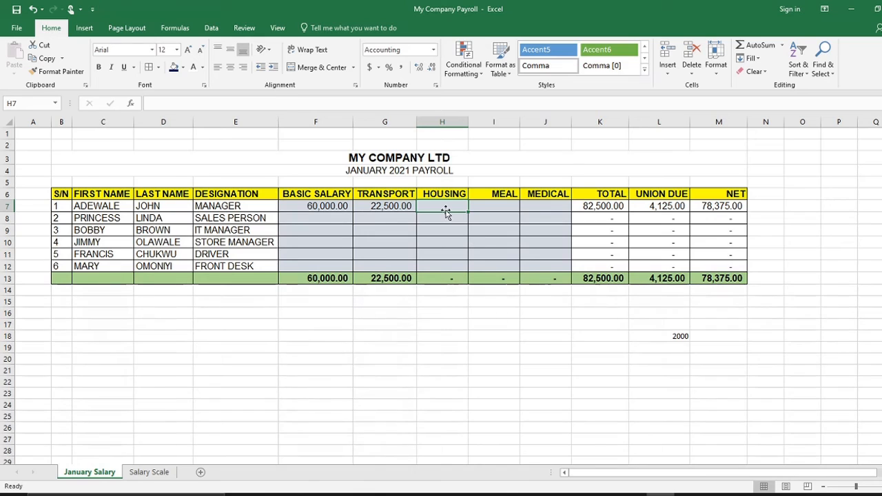
pyautogui.write('=')
pyautogui.click(677, 336)
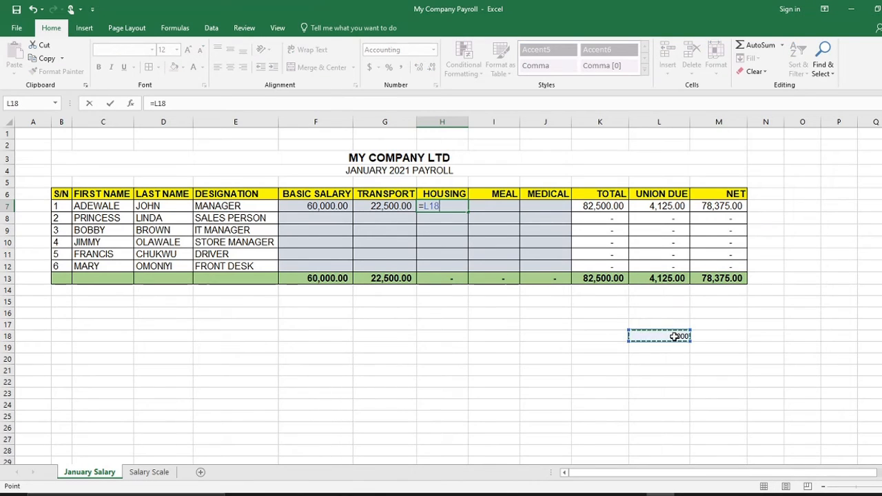
pyautogui.press('Return')
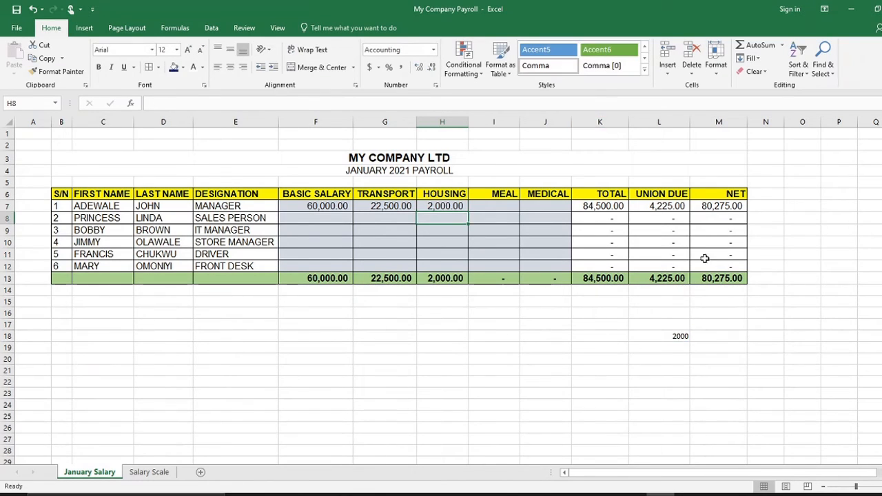
# Step: Set L18 to 3000 to test the linked HOUSING cell, and clear the test value from L18
pyautogui.click(678, 337)
pyautogui.write('3')
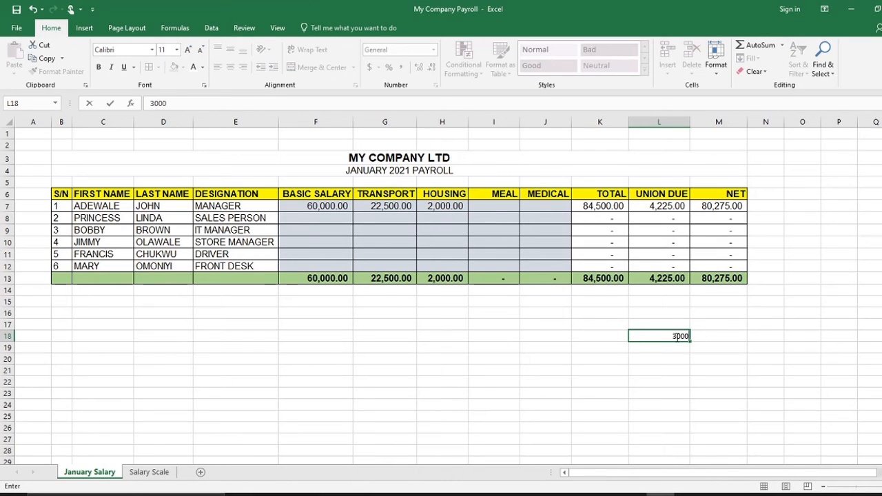
pyautogui.press('Return')
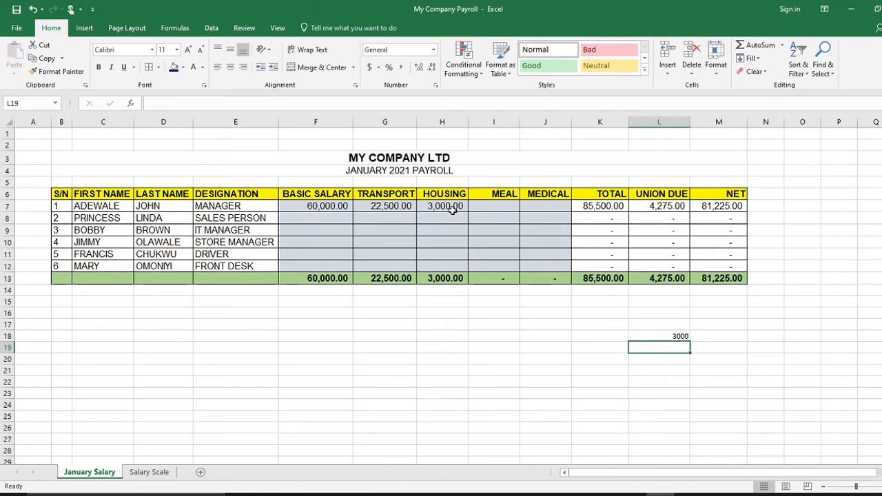
pyautogui.click(677, 337)
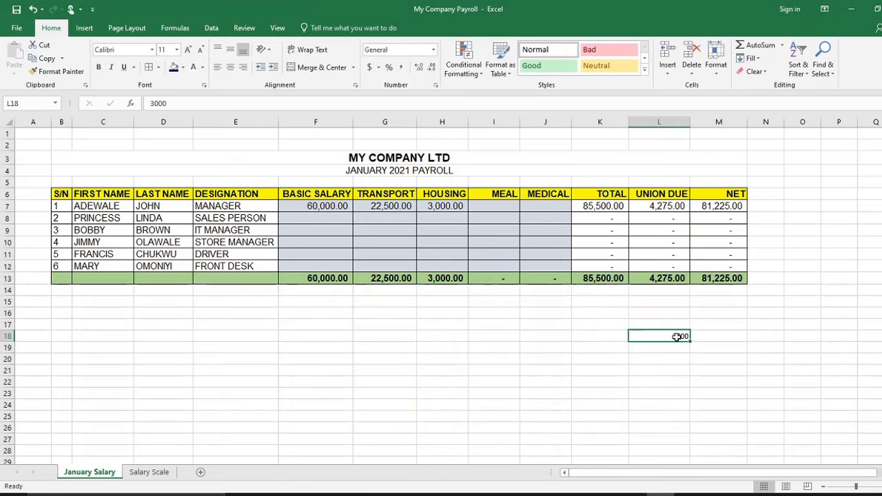
pyautogui.press('Delete')
pyautogui.click(508, 404)
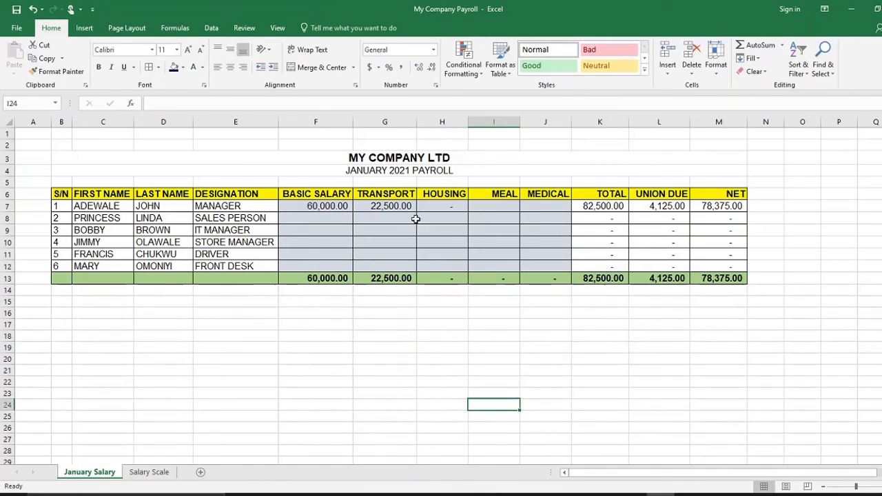
# Step: Replace the formula in H7 with the HOUSING percentage in D19 multiplied by the manager's gross salary in D8 of Salary Scale
pyautogui.click(436, 204)
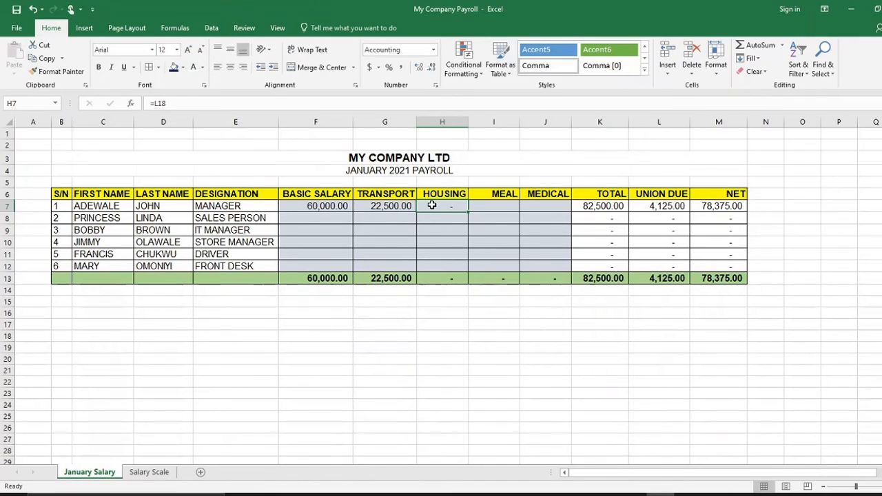
pyautogui.write('=')
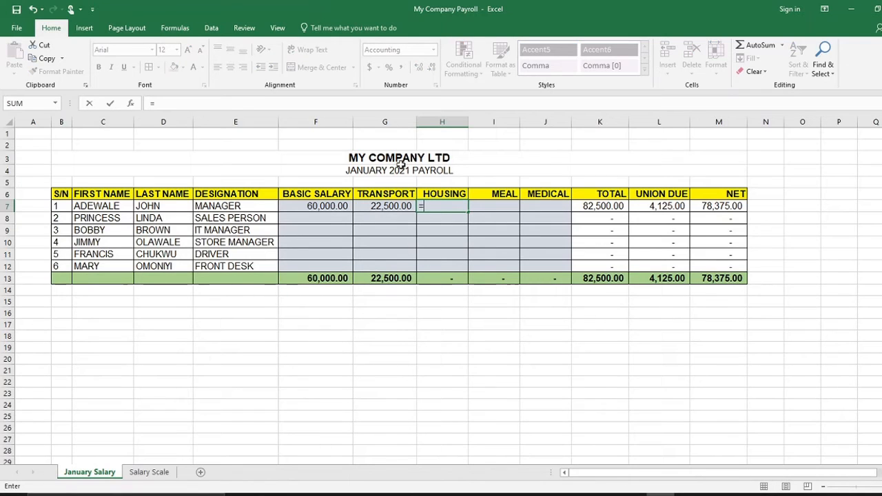
pyautogui.click(148, 472)
pyautogui.click(260, 363)
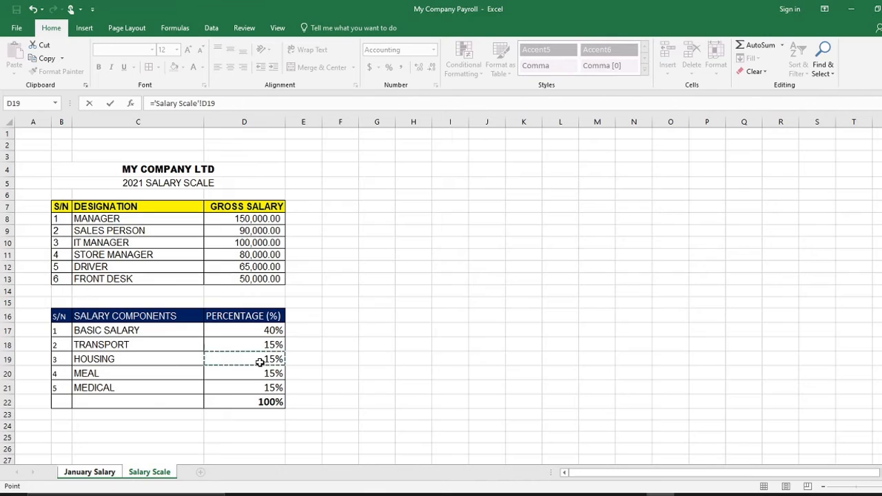
pyautogui.write('*')
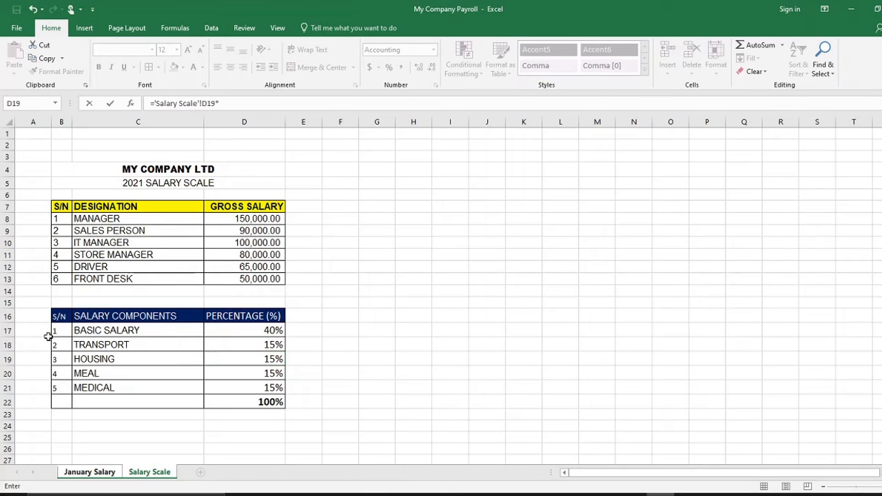
pyautogui.click(249, 218)
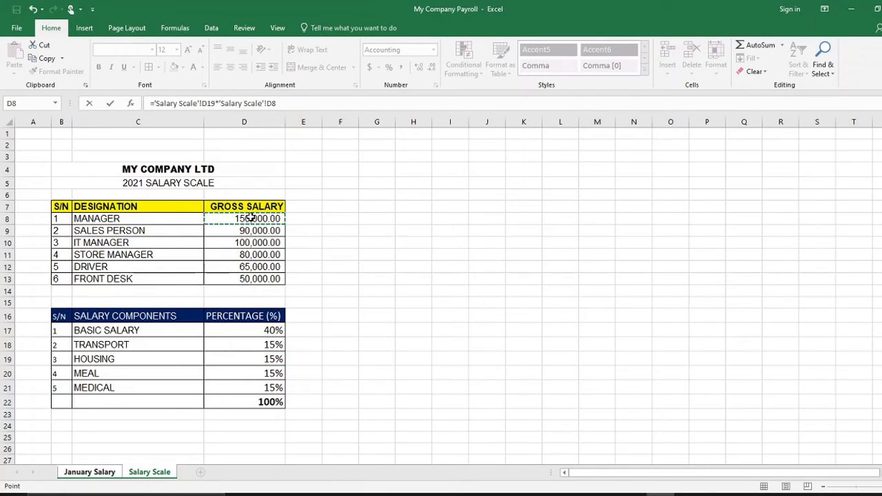
pyautogui.press('Return')
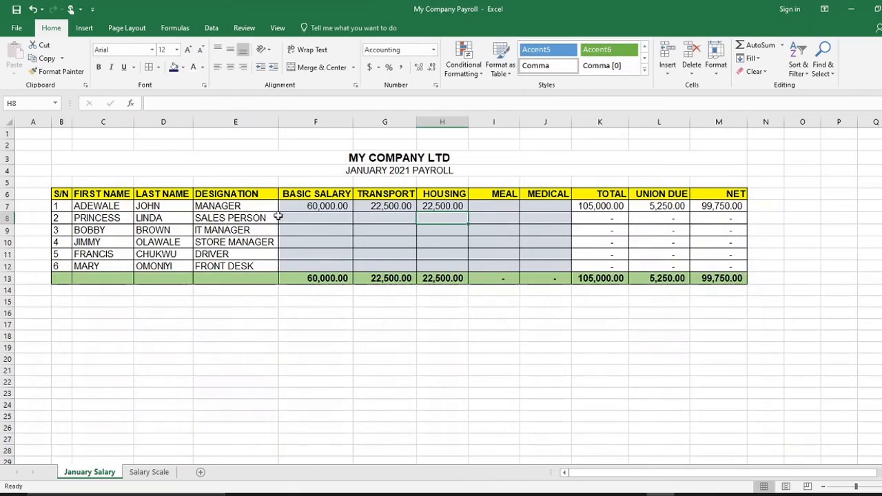
# Step: Calculate the manager's MEAL in I7 by multiplying the MEAL percentage in D20 by the gross salary in D8 of Salary Scale
pyautogui.click(503, 209)
pyautogui.write('=')
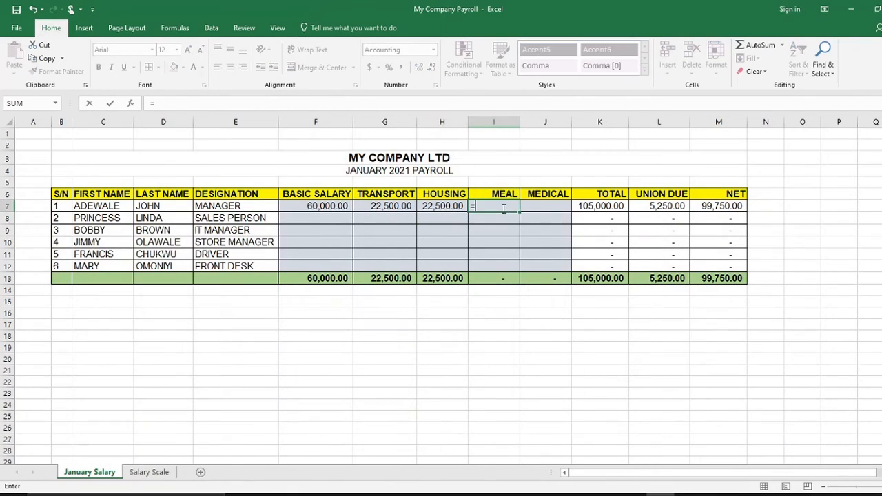
pyautogui.click(149, 472)
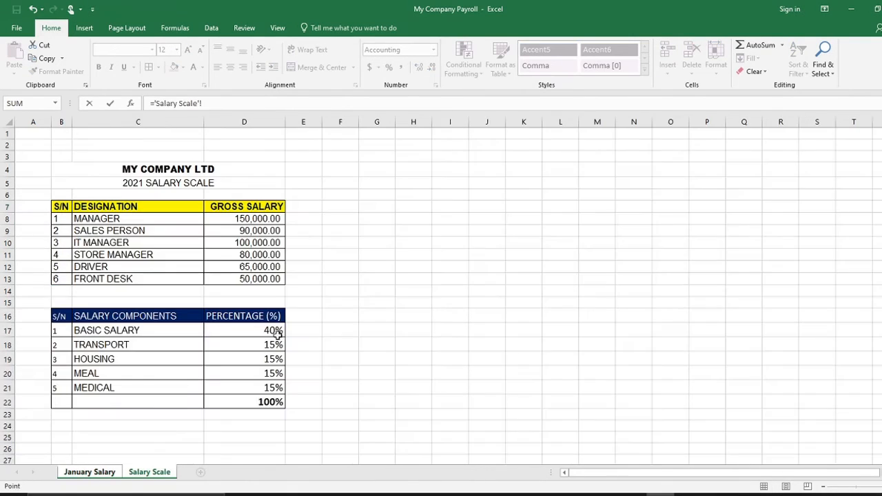
pyautogui.click(254, 374)
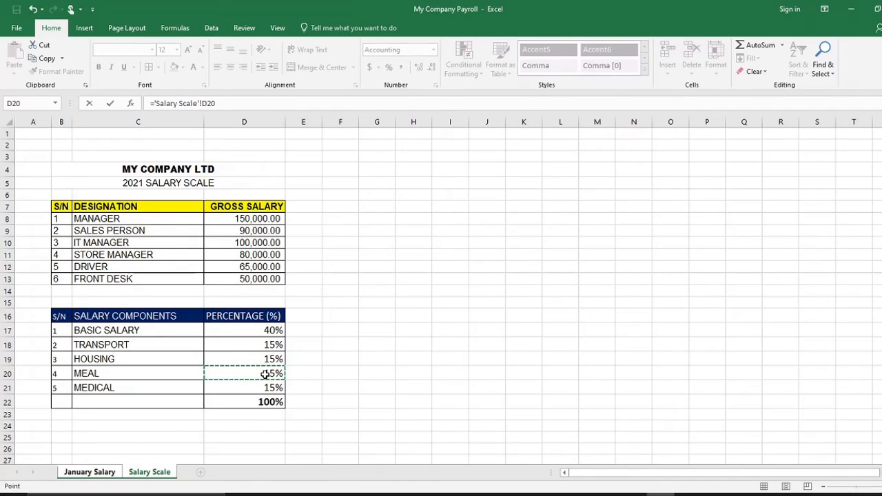
pyautogui.write('*')
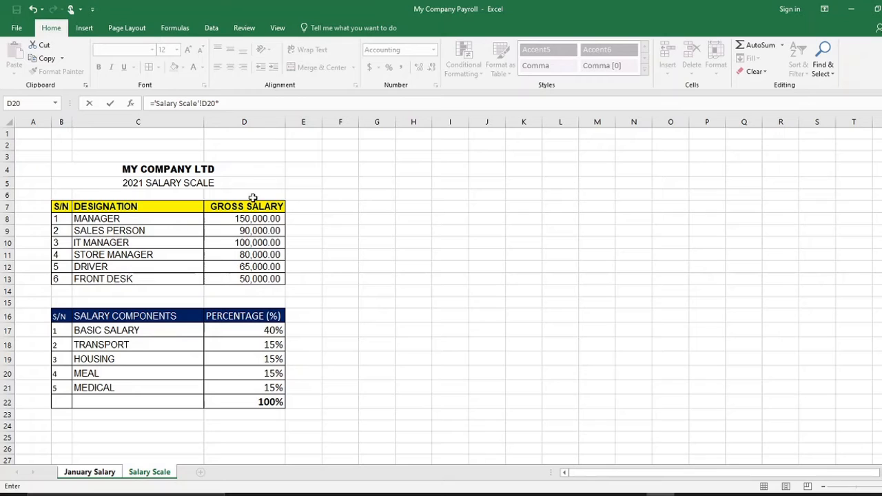
pyautogui.click(254, 220)
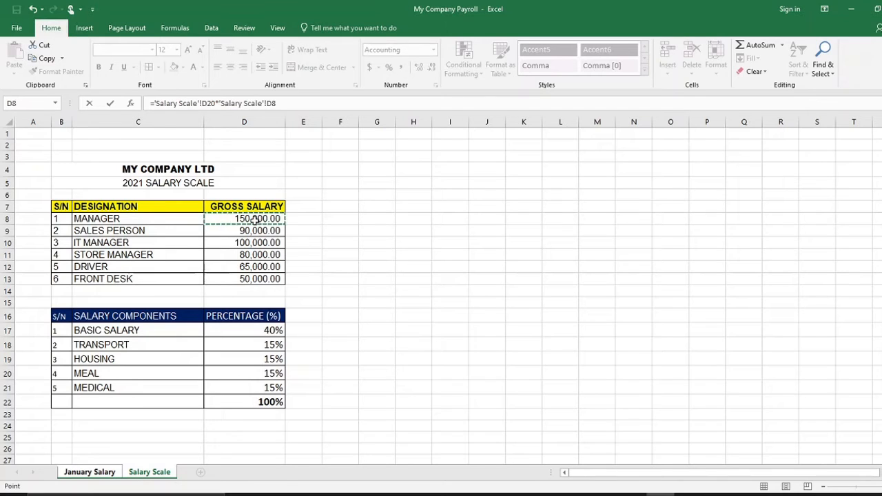
pyautogui.press('Return')
# Step: Calculate the manager's MEDICAL in J7 by multiplying the MEDICAL percentage in D21 by the gross salary in D8 of Salary Scale
pyautogui.click(540, 205)
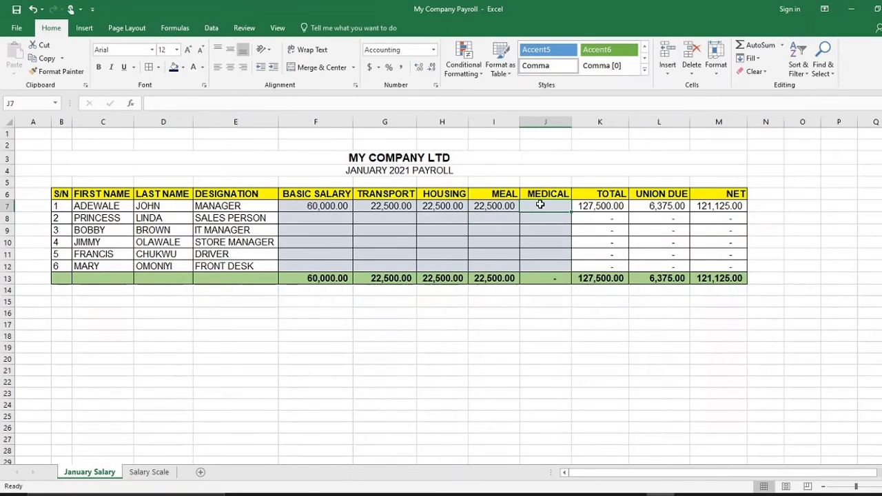
pyautogui.write('=')
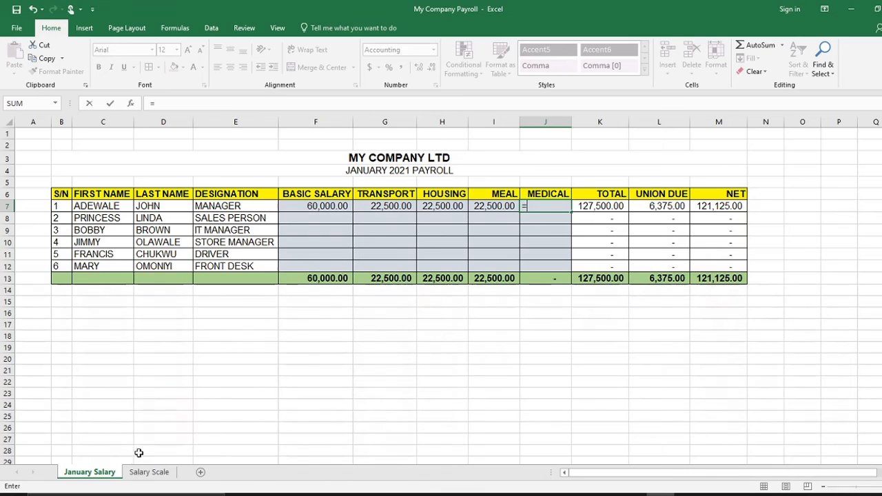
pyautogui.click(149, 473)
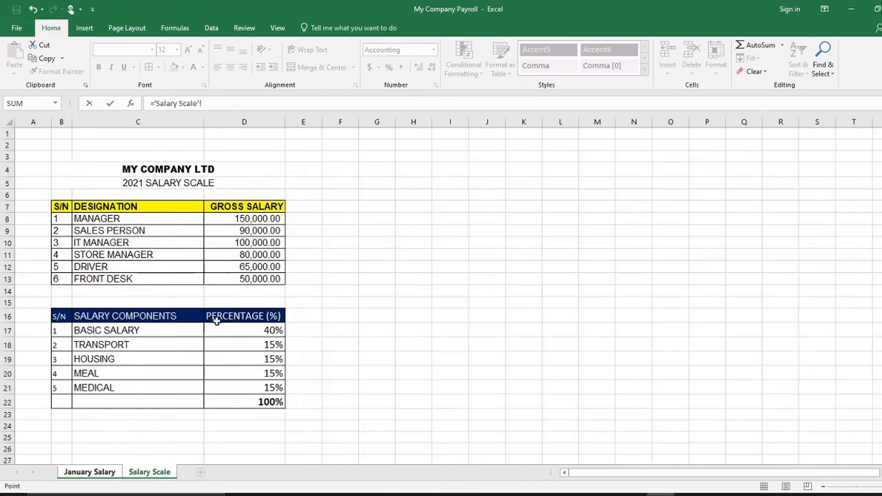
pyautogui.click(255, 389)
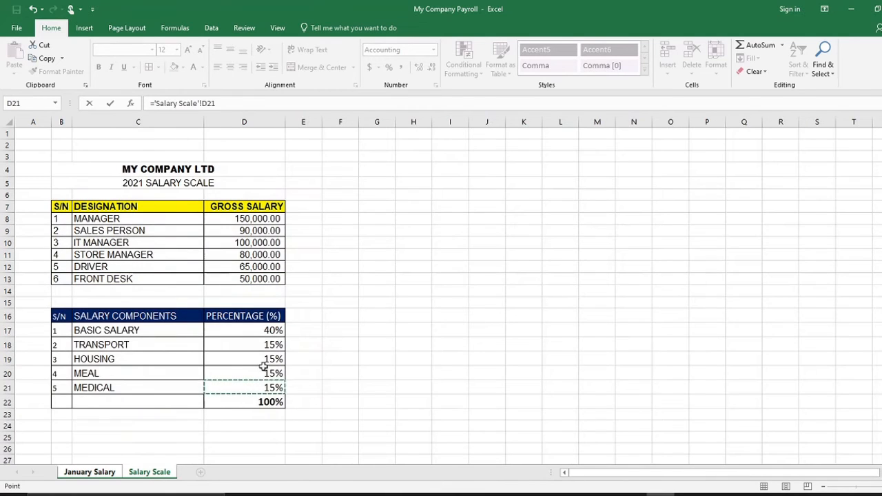
pyautogui.write('*')
pyautogui.click(257, 218)
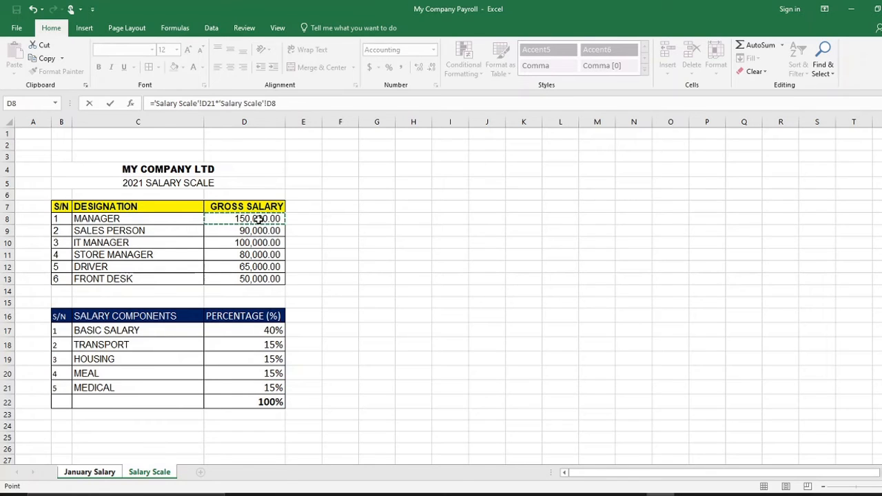
pyautogui.press('Return')
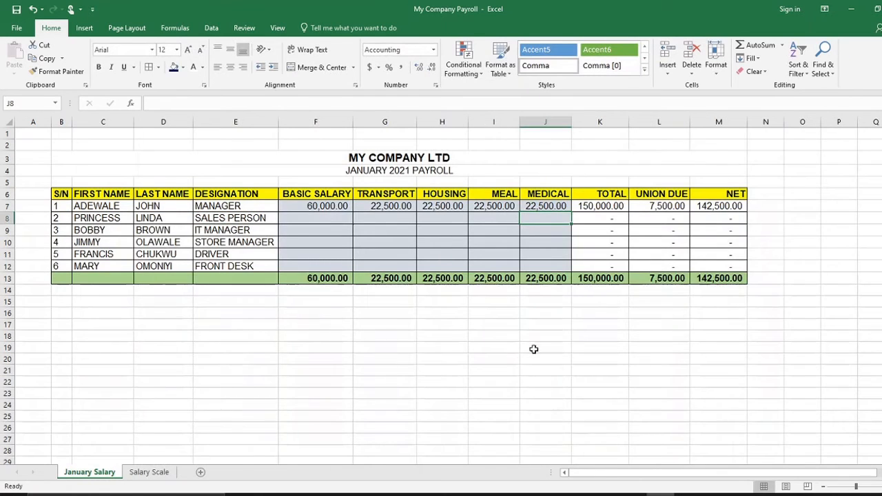
# Step: Switch to the Salary Scale sheet and save the workbook
pyautogui.click(514, 357)
pyautogui.hotkey('ctrl', 'pagedown')
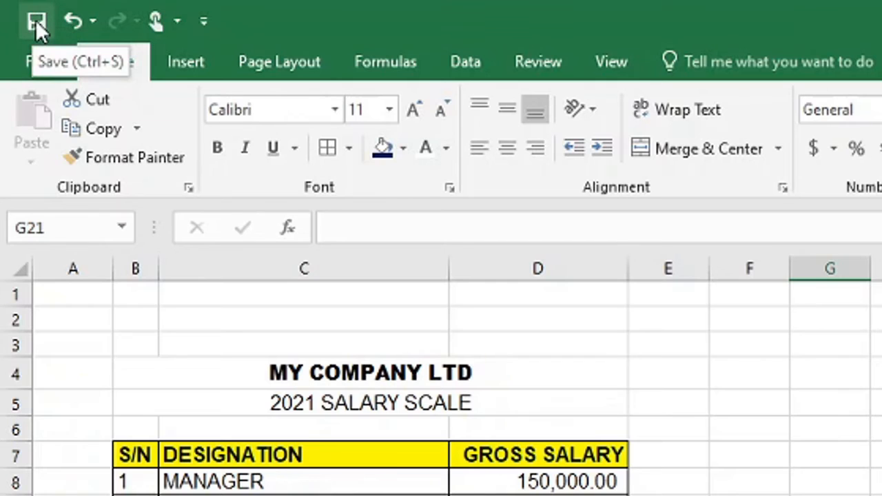
pyautogui.click(37, 21)
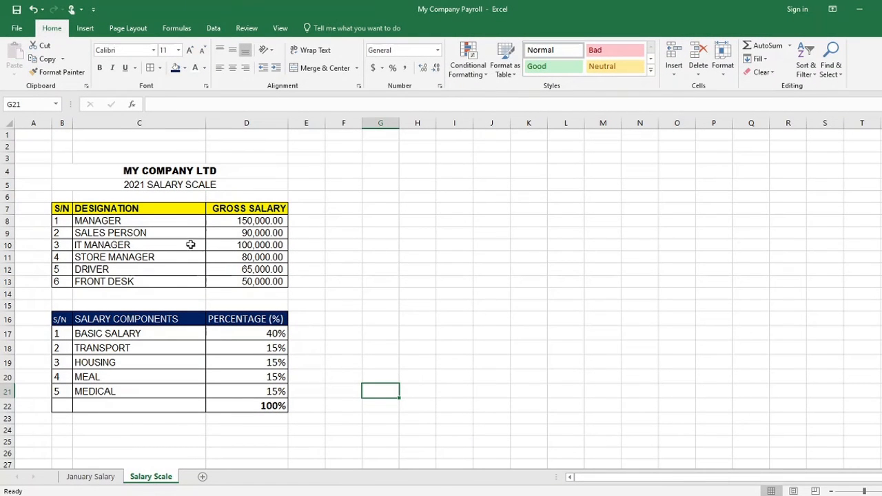
# Step: Increase the font size of the MY COMPANY LTD title in B4 of Salary Scale by two steps
pyautogui.click(171, 177)
pyautogui.click(189, 51)
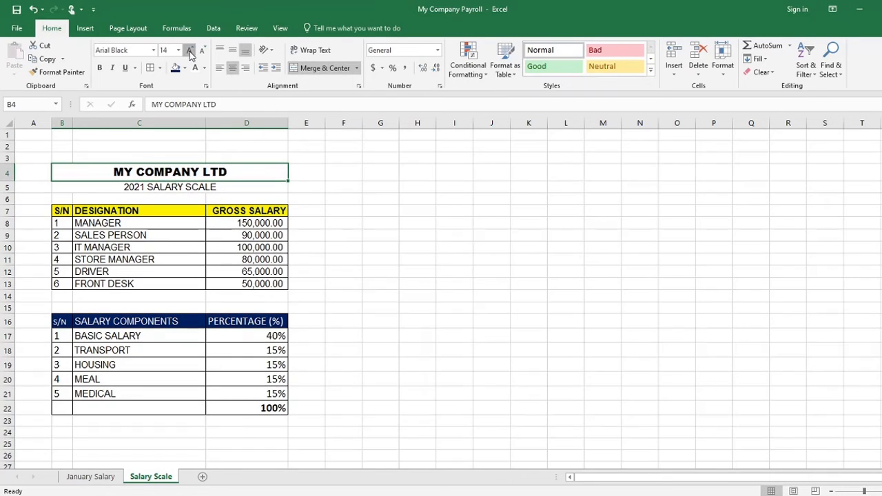
pyautogui.click(189, 51)
pyautogui.click(367, 251)
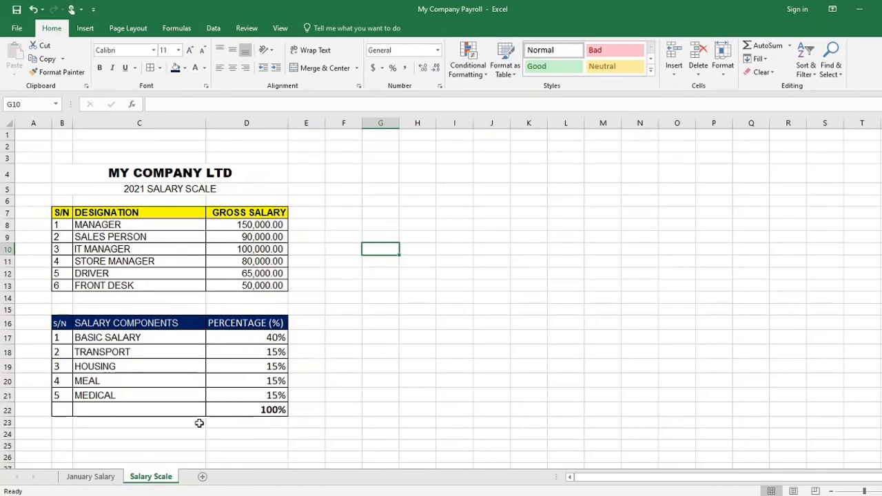
# Step: Set the TRANSPORT percentage in D18 of Salary Scale to 20% and the MEDICAL percentage in D21 to 10%
pyautogui.click(104, 477)
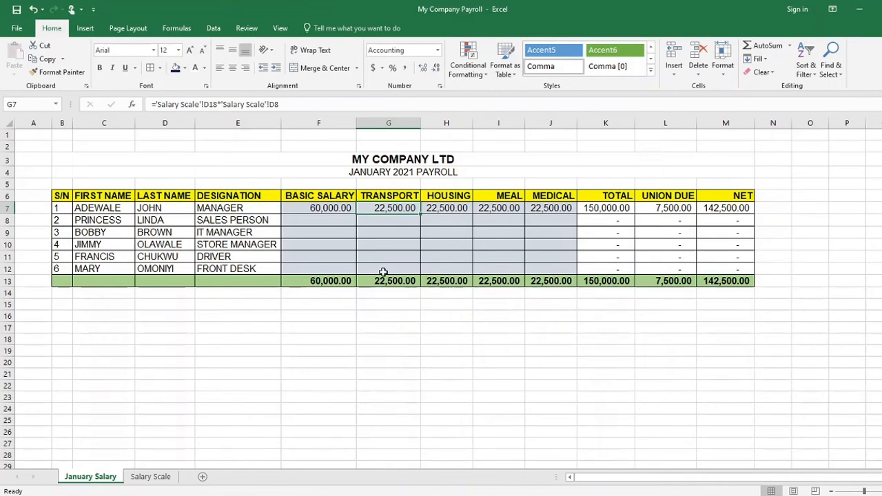
pyautogui.click(149, 476)
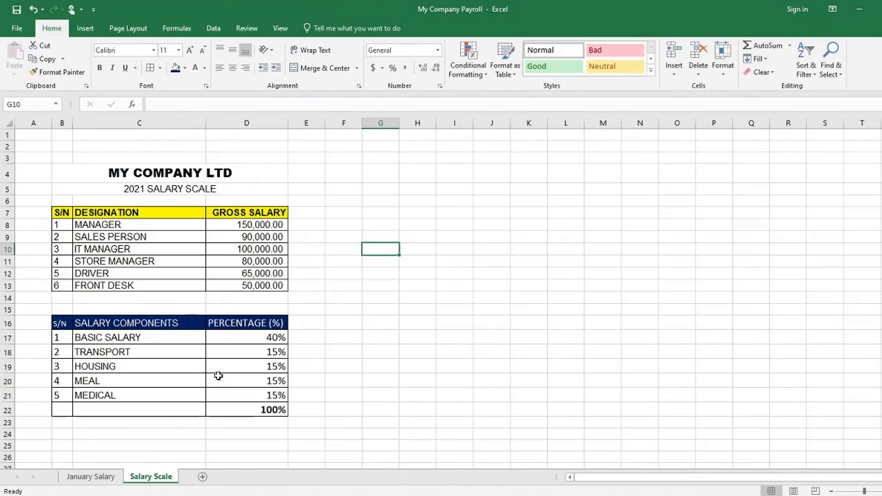
pyautogui.click(277, 354)
pyautogui.write('20')
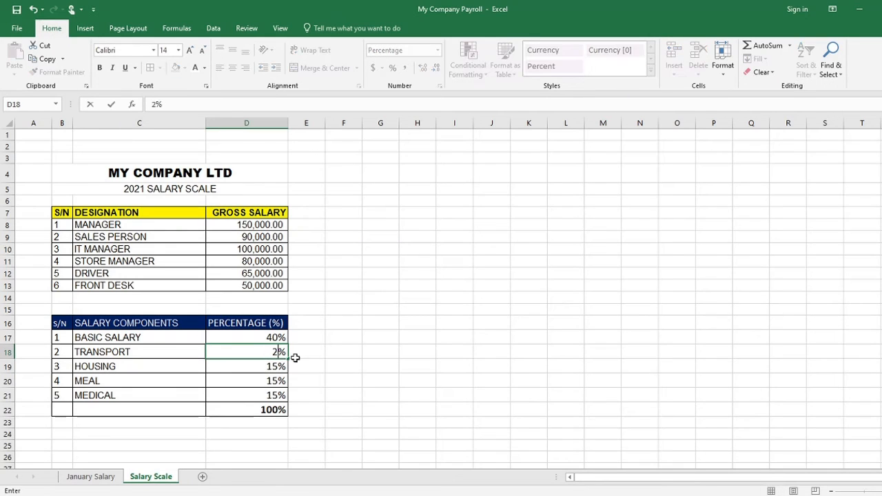
pyautogui.press('Return')
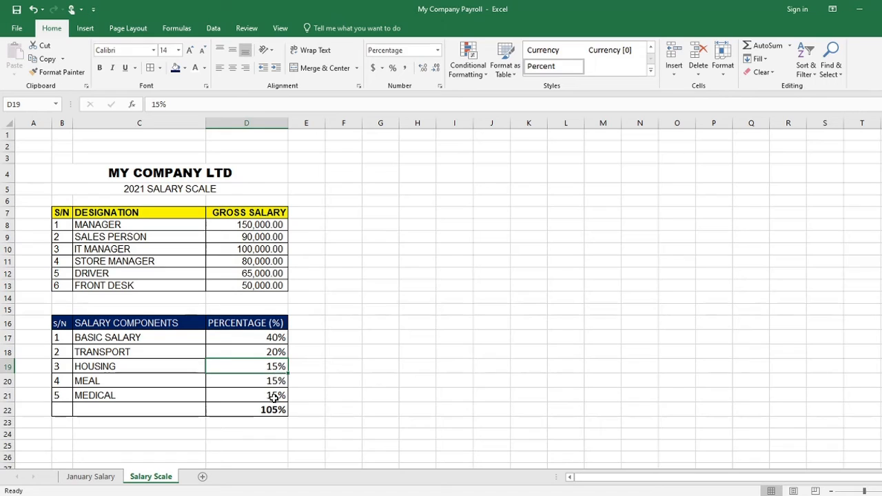
pyautogui.press('Down')
pyautogui.press('Down')
pyautogui.write('10')
pyautogui.press('Return')
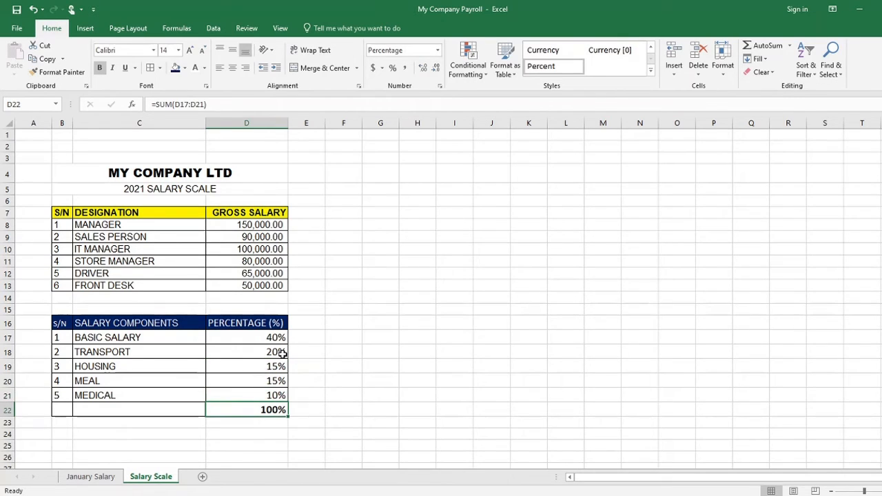
# Step: Compare the manager's TRANSPORT, MEDICAL and TOTAL cells on January Salary with the manager's gross salary in D8 of Salary Scale
pyautogui.click(104, 475)
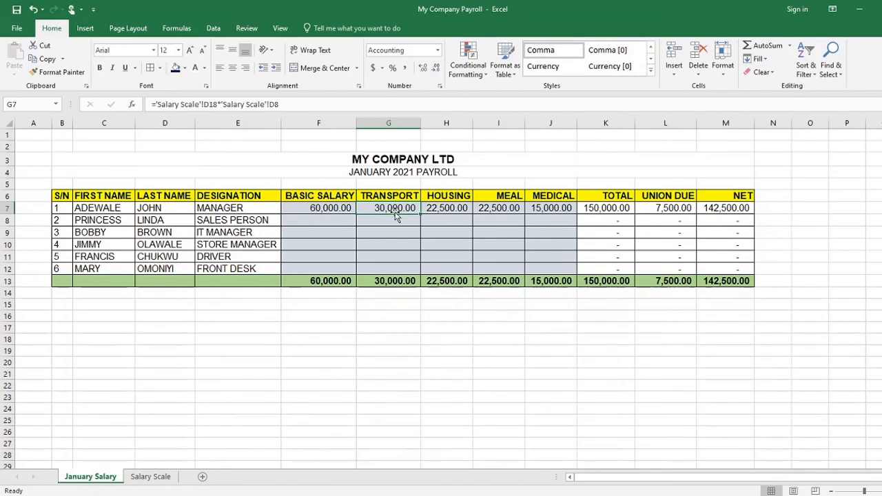
pyautogui.click(557, 209)
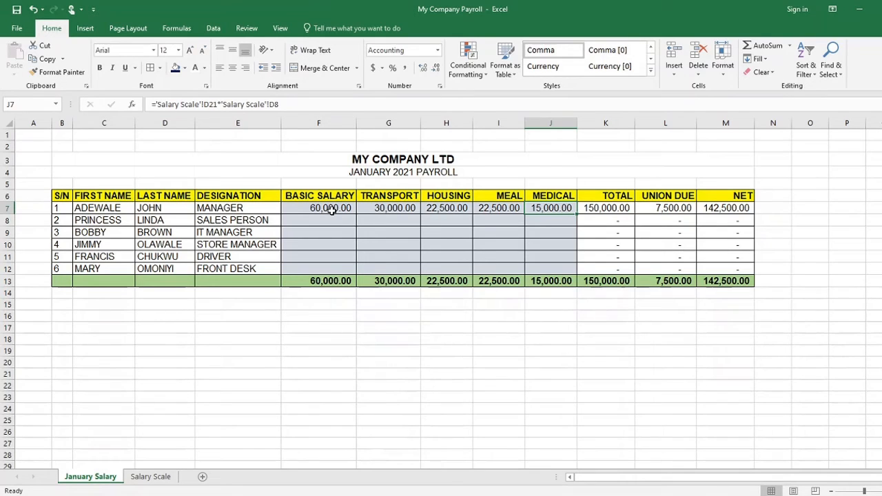
pyautogui.click(387, 210)
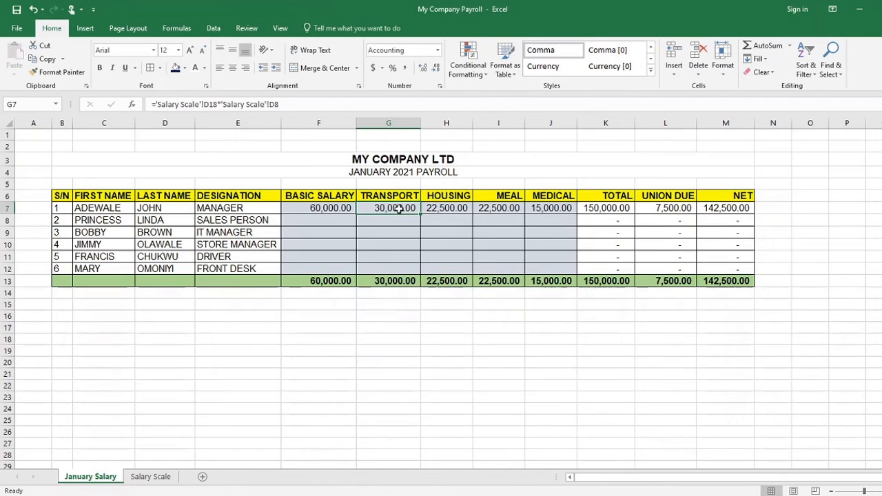
pyautogui.click(598, 208)
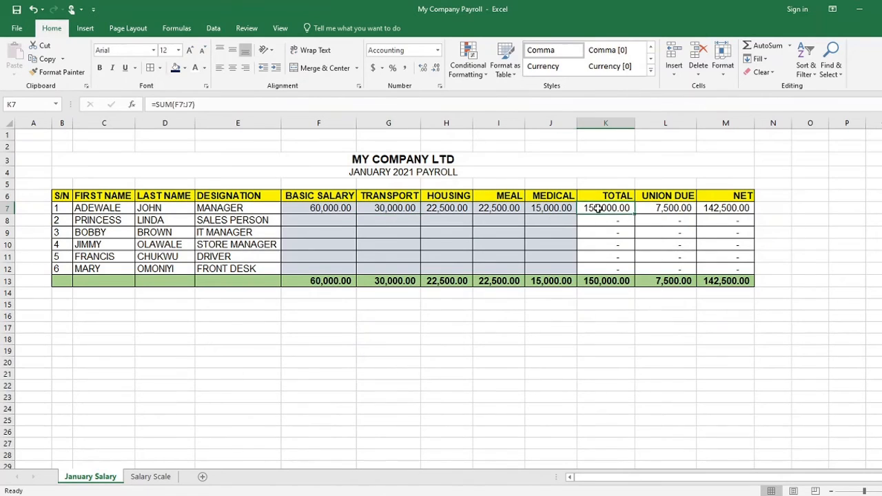
pyautogui.click(150, 476)
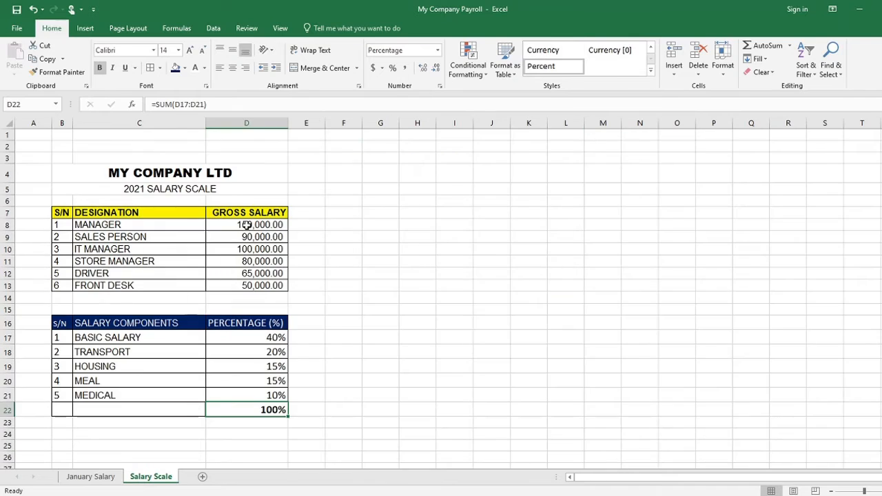
pyautogui.click(246, 226)
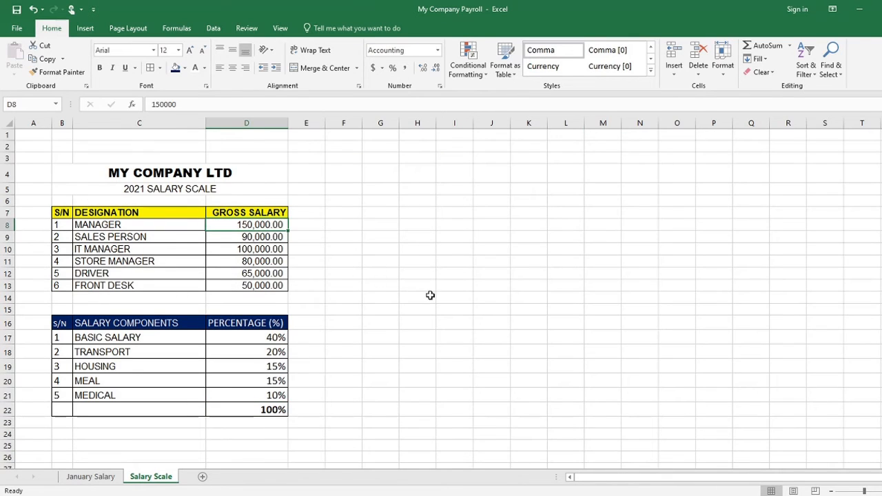
pyautogui.click(430, 296)
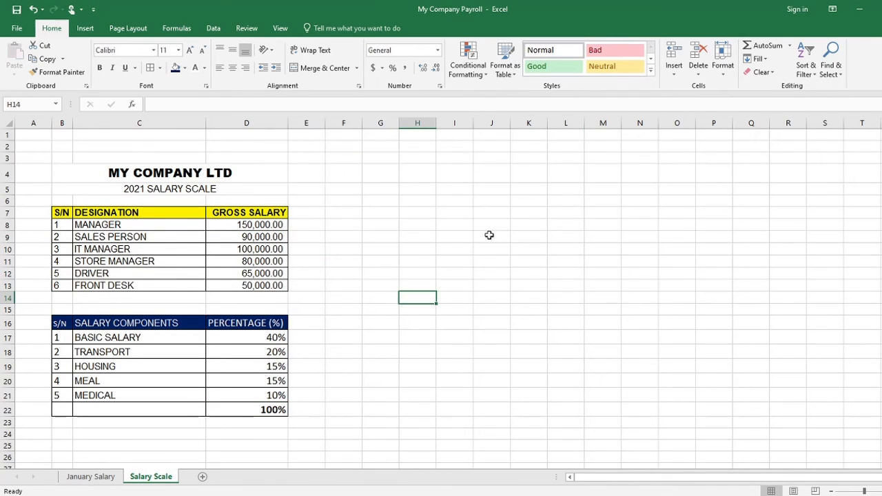
pyautogui.click(91, 476)
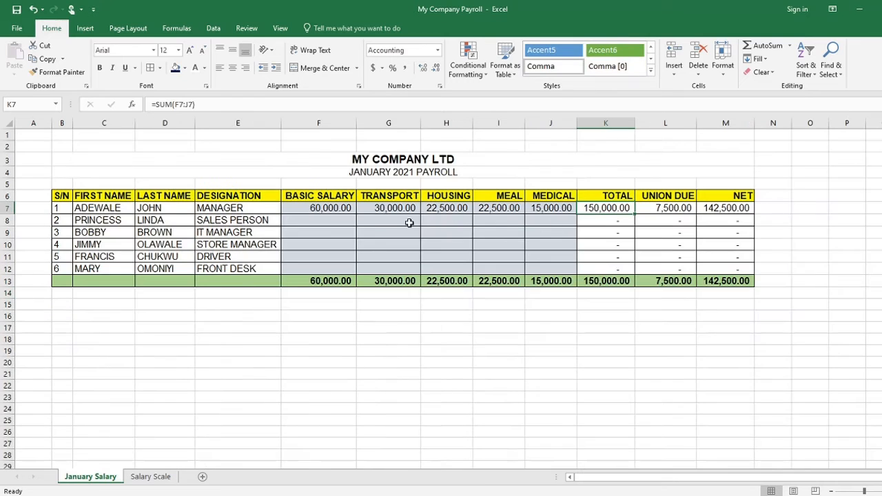
# Step: Examine the component range F7:J12 and the manager's BASIC SALARY formula in F7 on January Salary
pyautogui.click(330, 222)
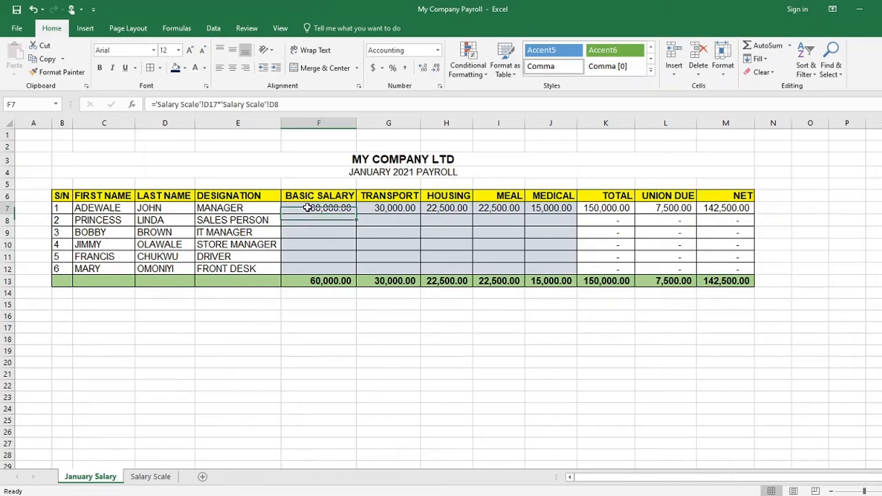
pyautogui.moveTo(305, 207); pyautogui.dragTo(545, 269)
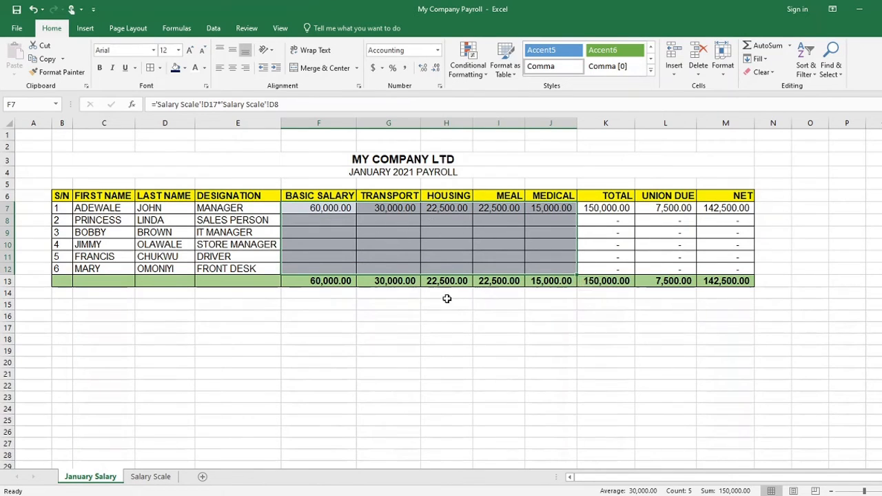
pyautogui.click(439, 336)
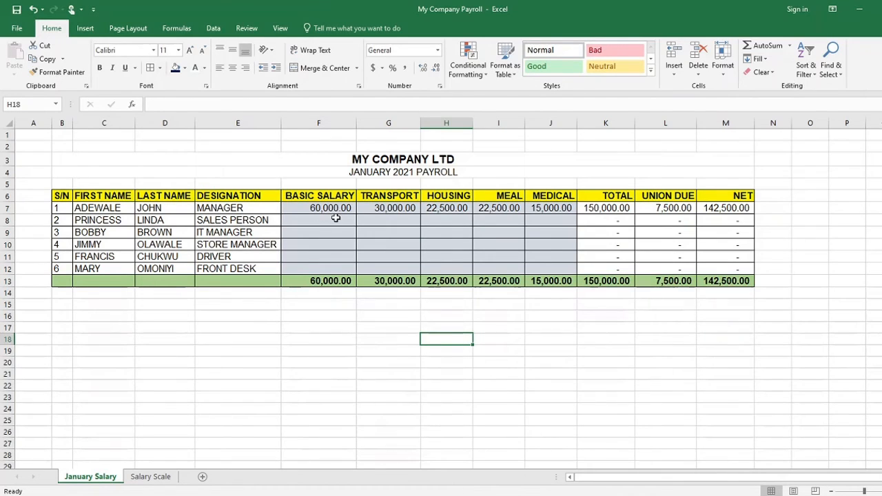
pyautogui.click(328, 209)
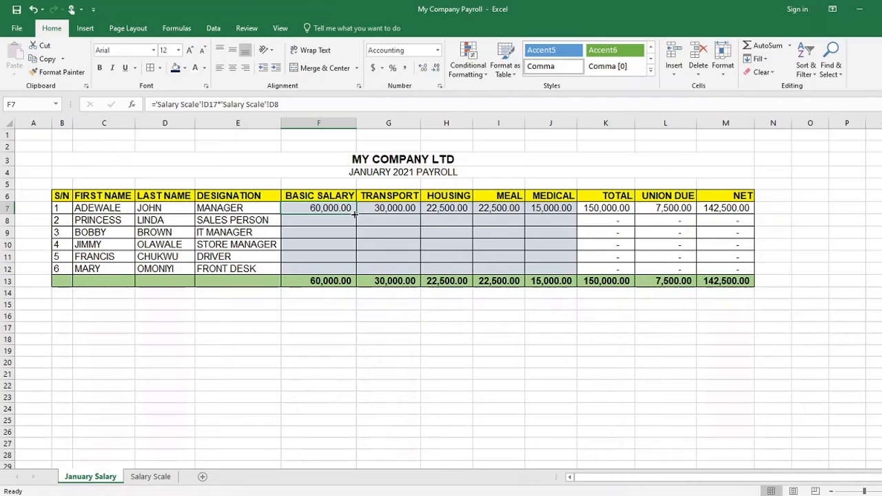
pyautogui.click(150, 476)
pyautogui.click(97, 477)
# Step: Calculate the sales person's BASIC SALARY in F8 by multiplying the percentage in D17 by the gross salary in D9 of Salary Scale
pyautogui.click(316, 221)
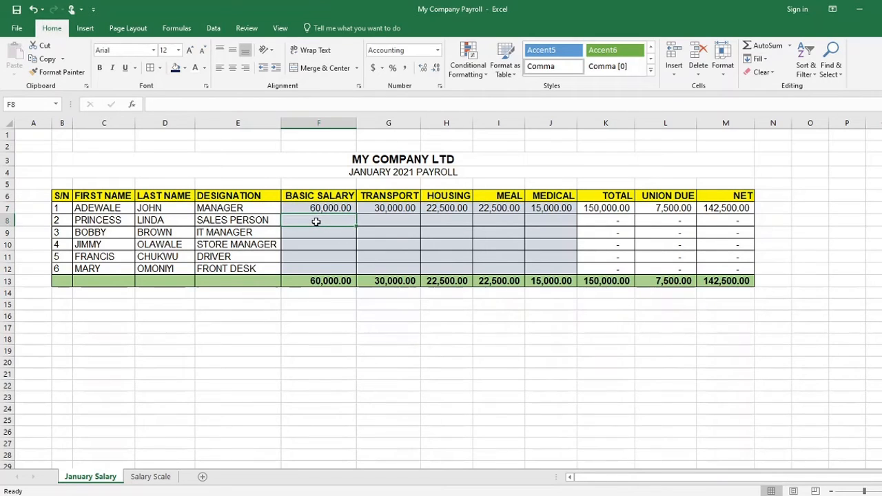
pyautogui.write('=')
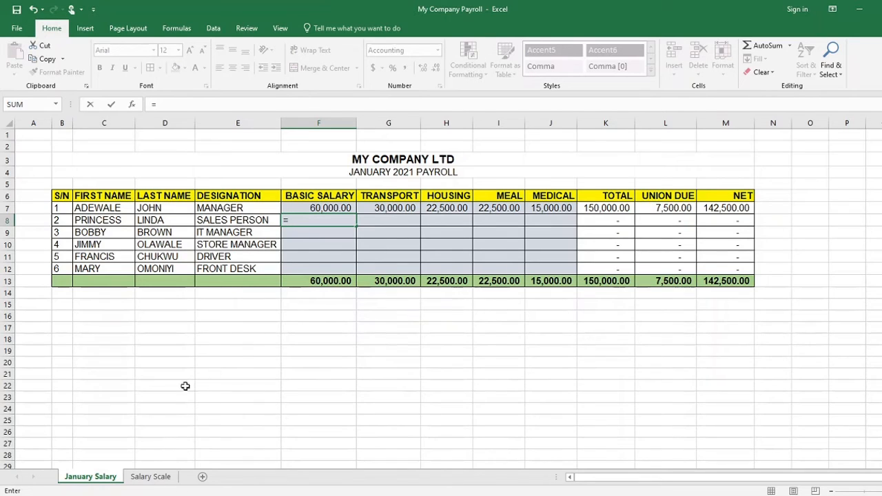
pyautogui.click(147, 476)
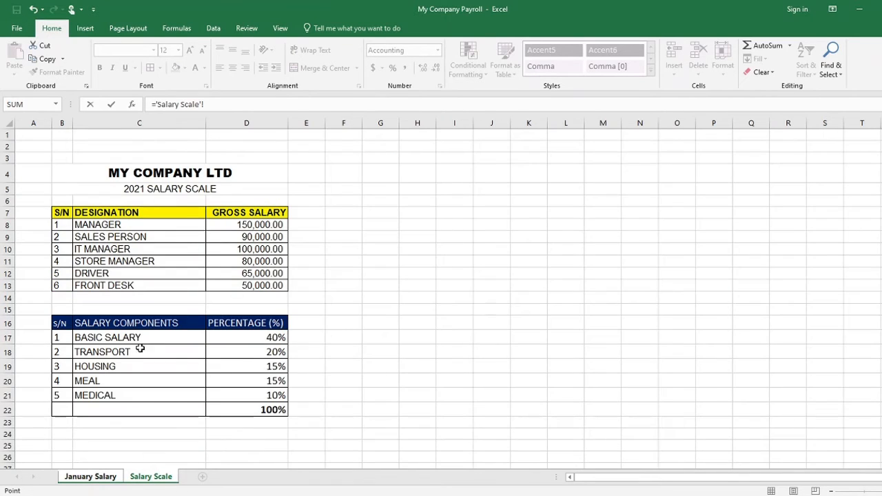
pyautogui.click(257, 339)
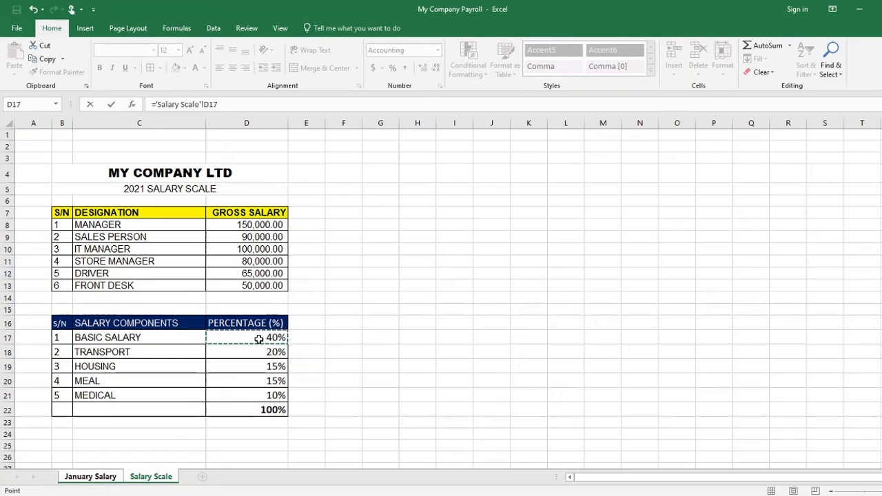
pyautogui.write('*')
pyautogui.click(250, 236)
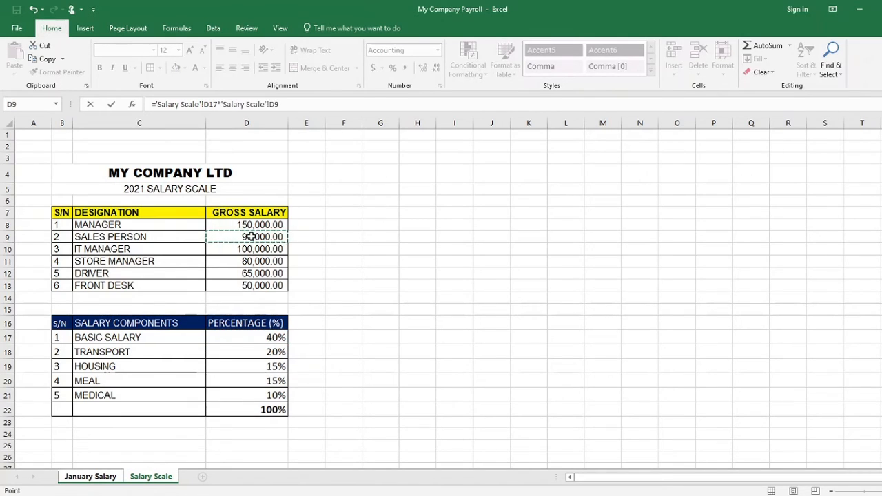
pyautogui.press('Return')
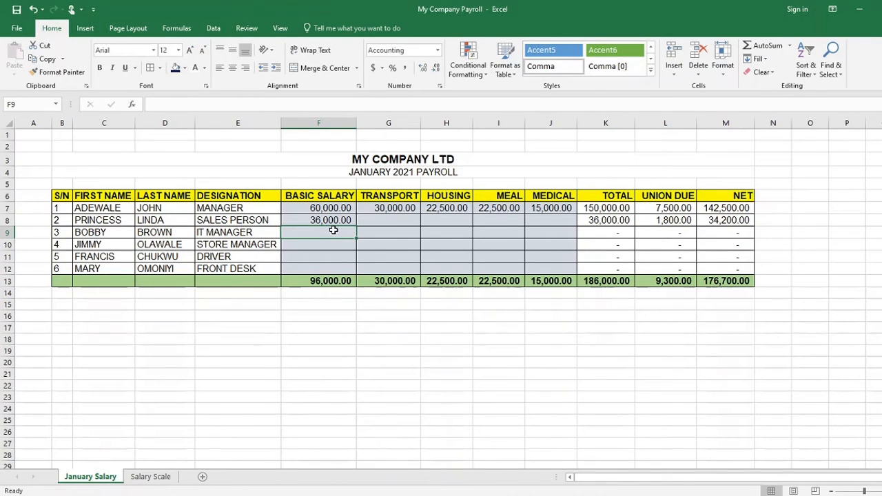
# Step: Calculate the IT manager's BASIC SALARY in F9 by multiplying the percentage in D17 by the gross salary in D10 of Salary Scale
pyautogui.write('=')
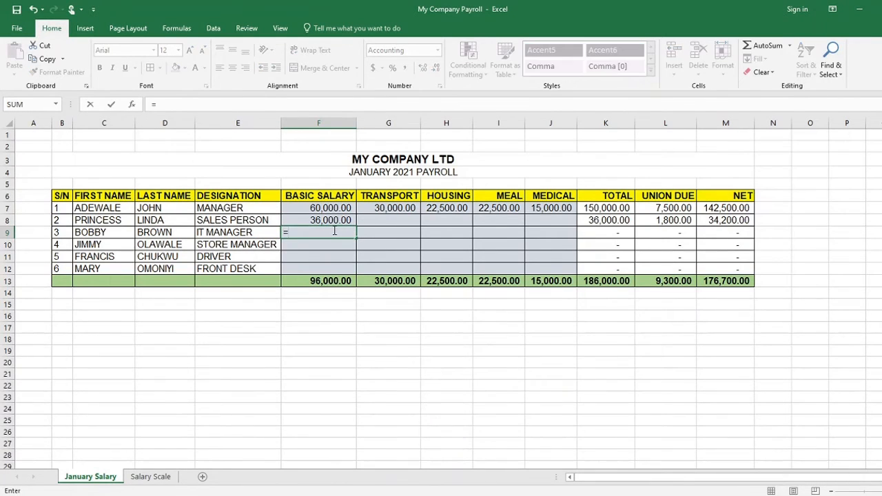
pyautogui.click(149, 477)
pyautogui.click(262, 339)
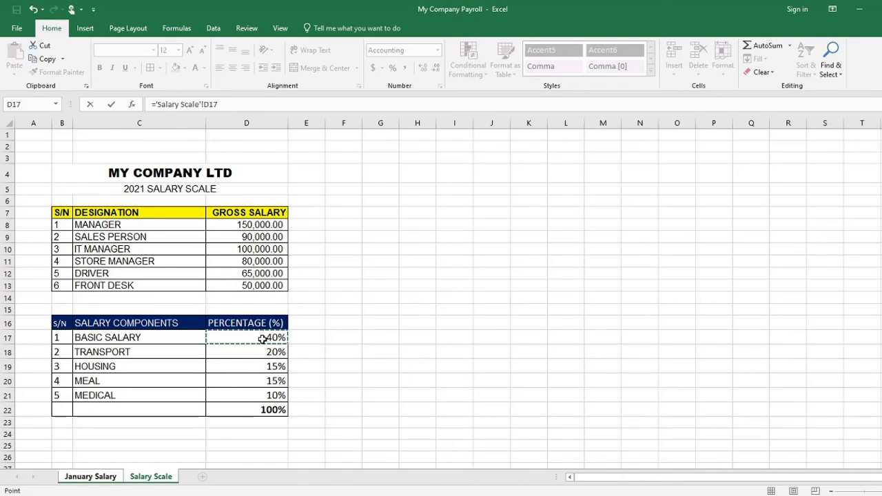
pyautogui.write('*')
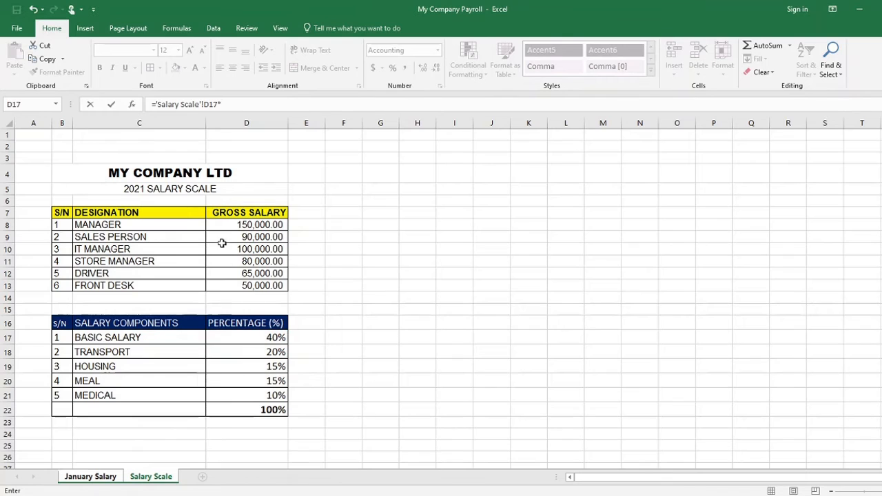
pyautogui.click(265, 249)
pyautogui.press('Return')
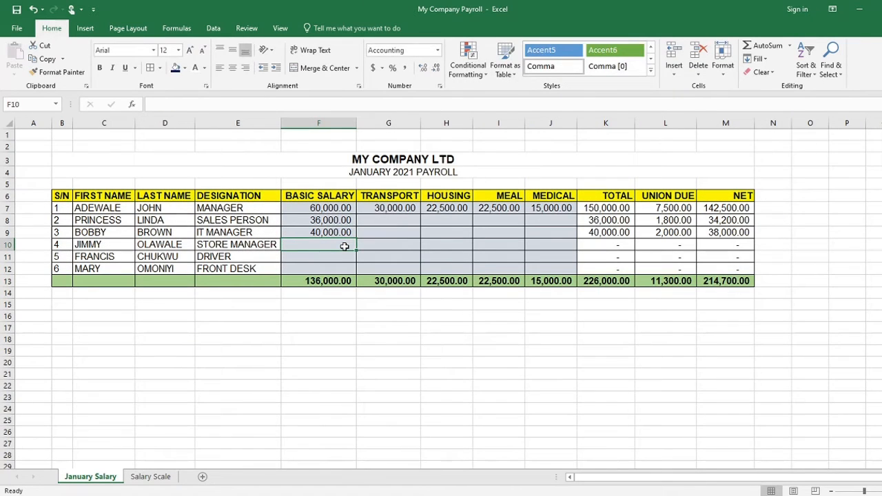
# Step: Calculate the store manager's BASIC SALARY in F10 by multiplying the percentage in D17 by the gross salary in D11 of Salary Scale
pyautogui.write('=')
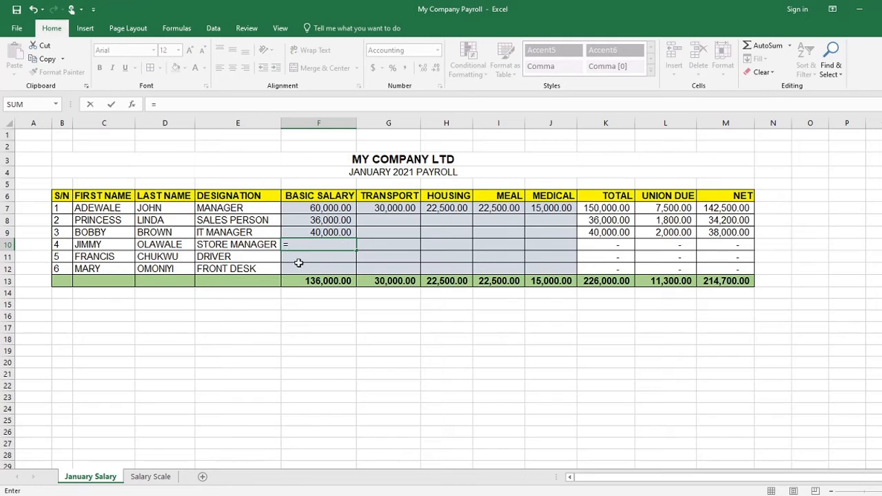
pyautogui.click(150, 476)
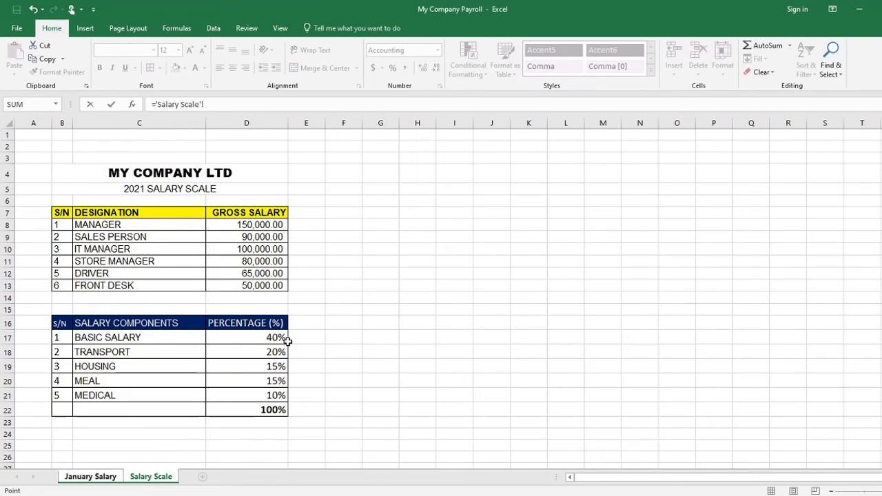
pyautogui.click(246, 338)
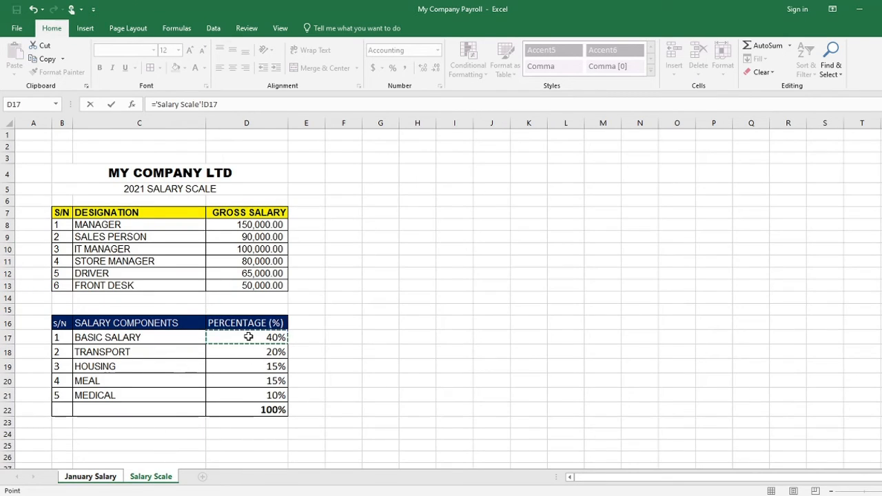
pyautogui.write('*')
pyautogui.click(257, 261)
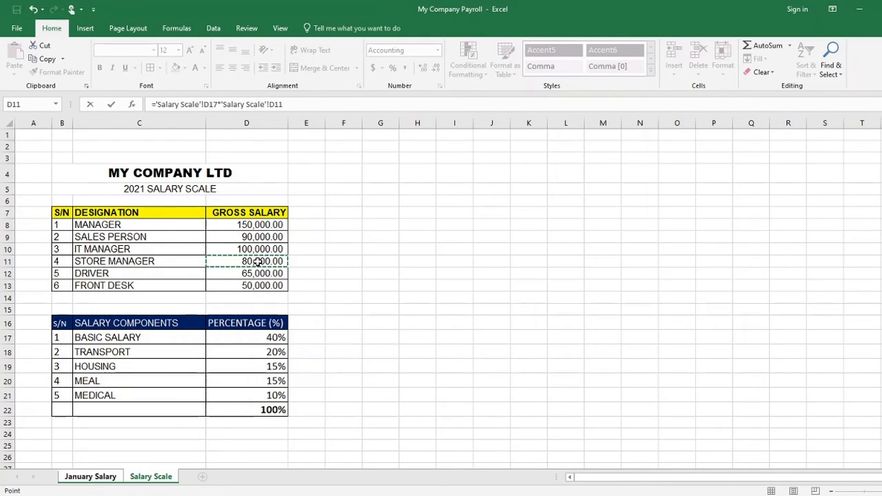
pyautogui.press('Escape')
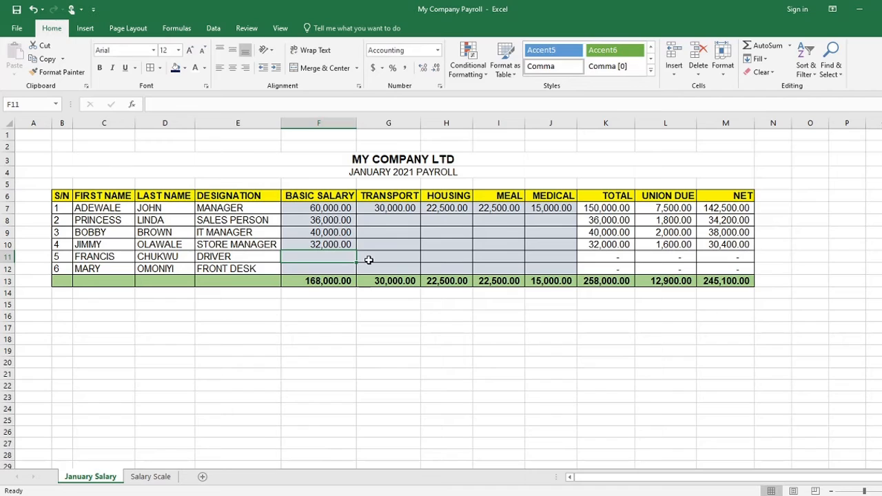
# Step: Calculate the driver's BASIC SALARY in F11 by multiplying the percentage in D17 by the gross salary in D12 of Salary Scale
pyautogui.write('=')
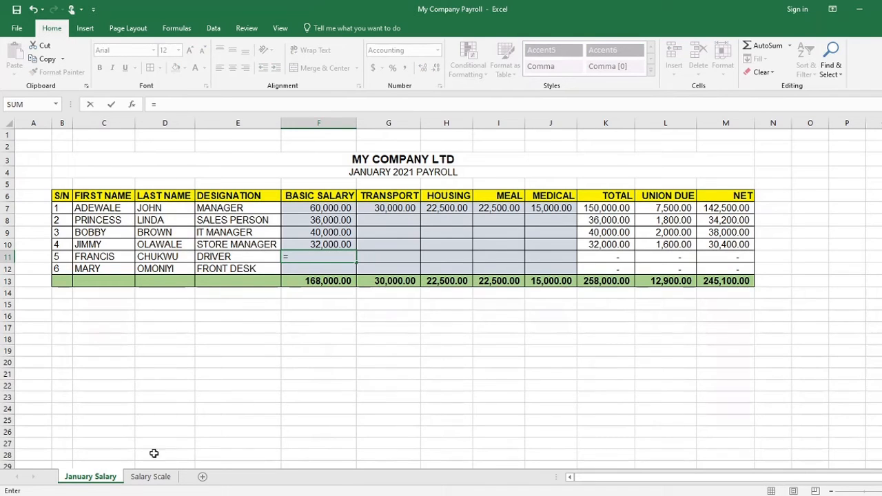
pyautogui.click(148, 476)
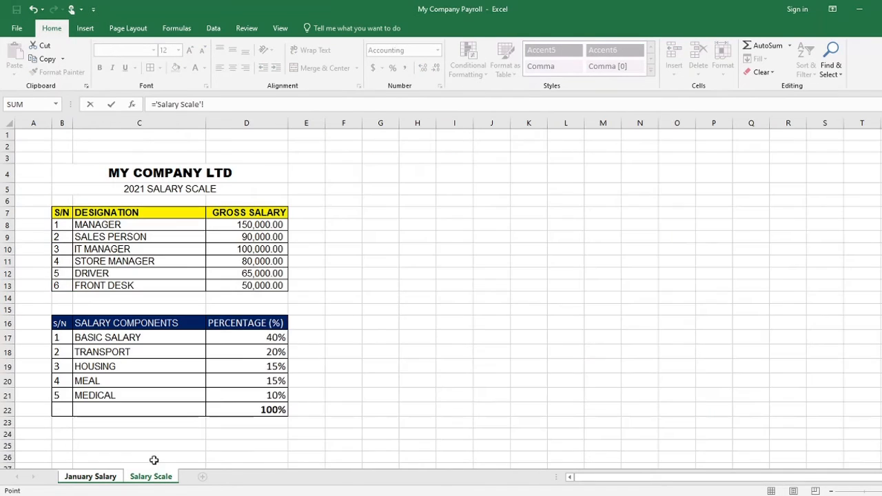
pyautogui.click(273, 338)
pyautogui.write('*')
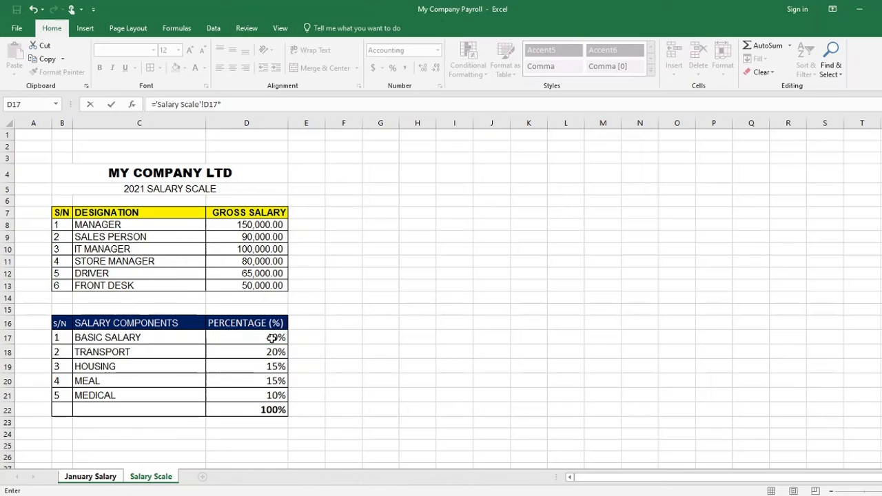
pyautogui.click(246, 273)
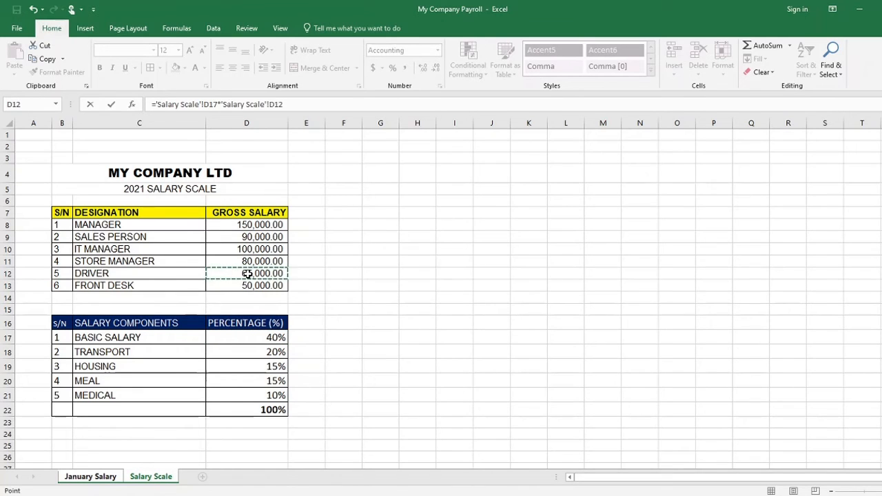
pyautogui.press('Return')
# Step: Calculate the front desk's BASIC SALARY in F12 by multiplying the percentage in D17 by the gross salary in D13 of Salary Scale
pyautogui.write('=')
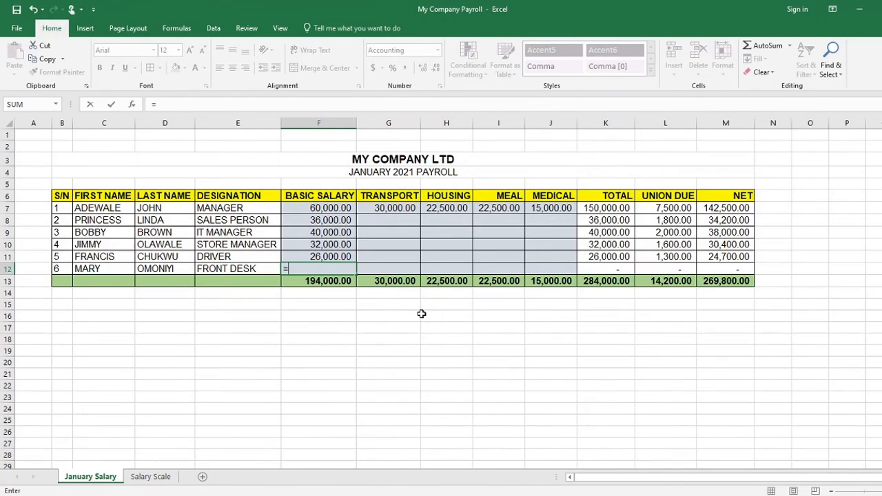
pyautogui.click(142, 477)
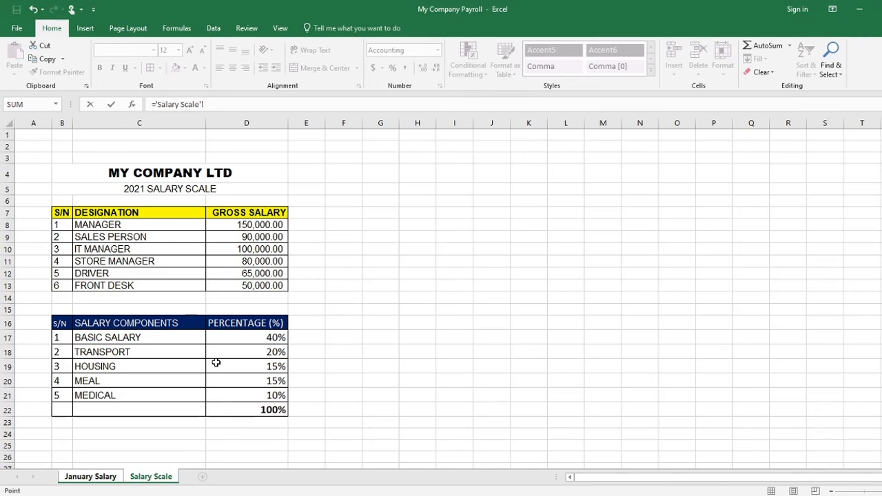
pyautogui.click(269, 337)
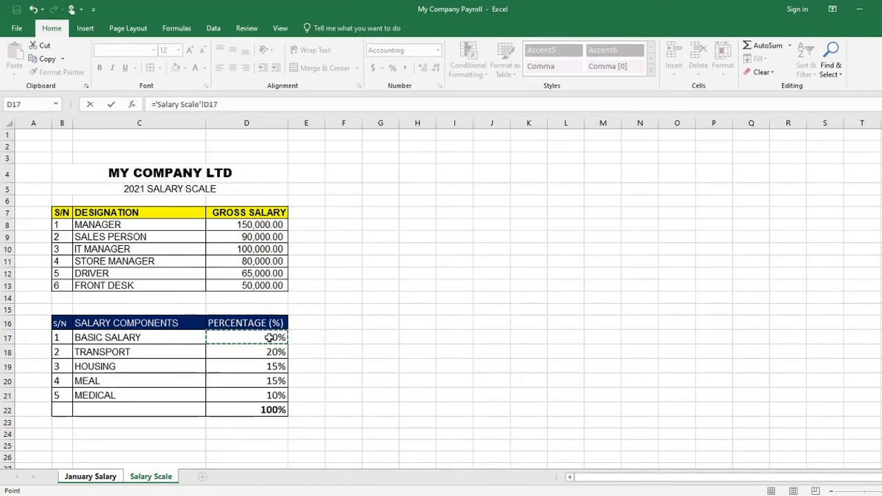
pyautogui.write('*')
pyautogui.click(246, 286)
pyautogui.press('Return')
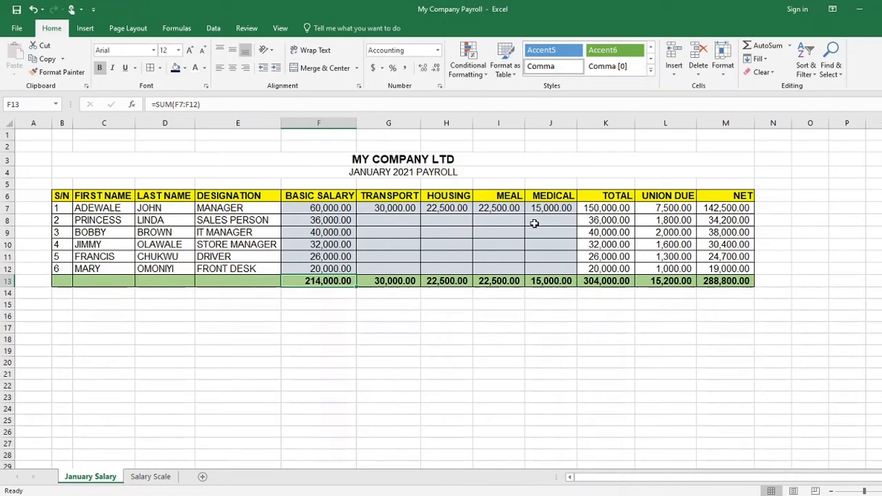
pyautogui.click(387, 241)
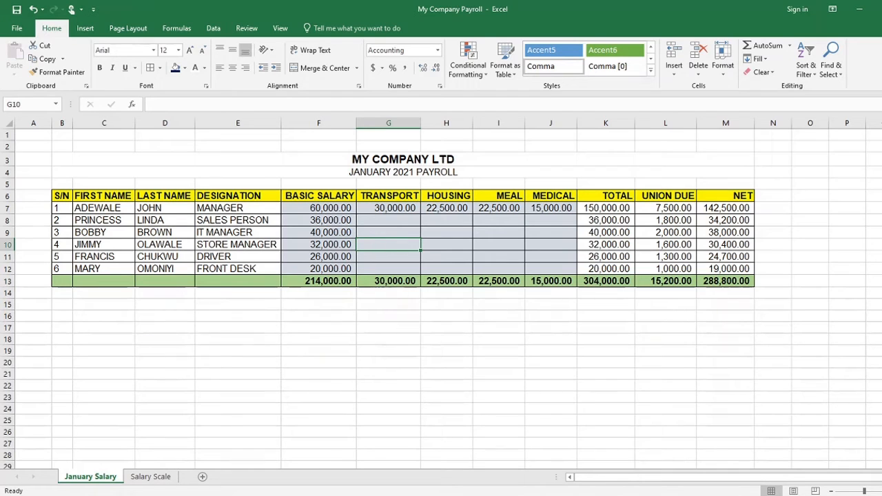
pyautogui.click(775, 495)
pyautogui.rightClick(798, 486)
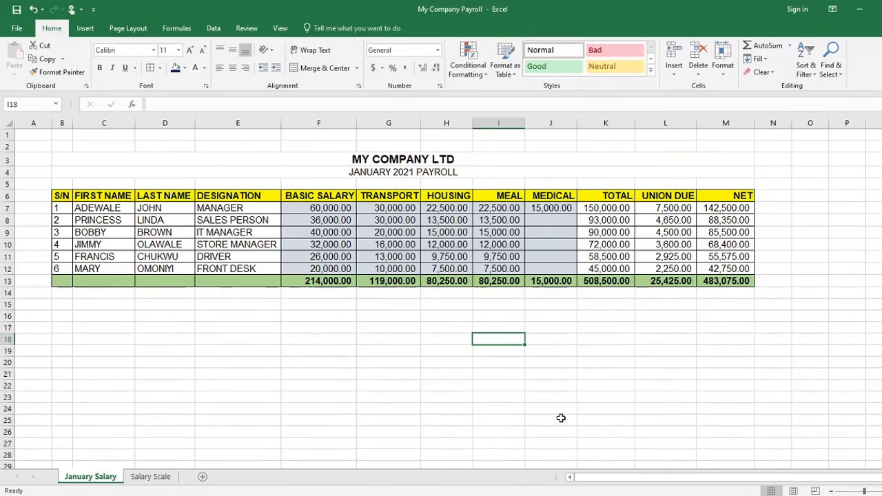
# Step: Review the TRANSPORT, HOUSING and MEAL amounts in G8:I12 on January Salary
pyautogui.click(561, 417)
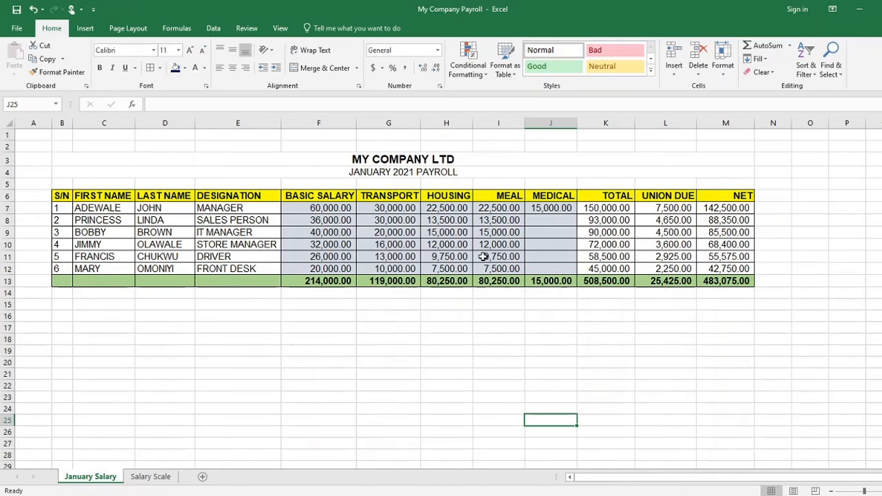
pyautogui.moveTo(385, 219); pyautogui.dragTo(517, 268)
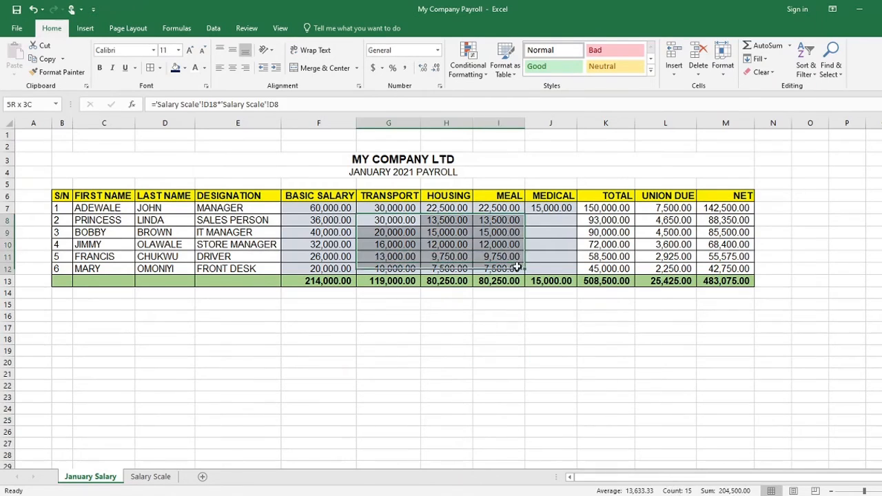
pyautogui.click(509, 327)
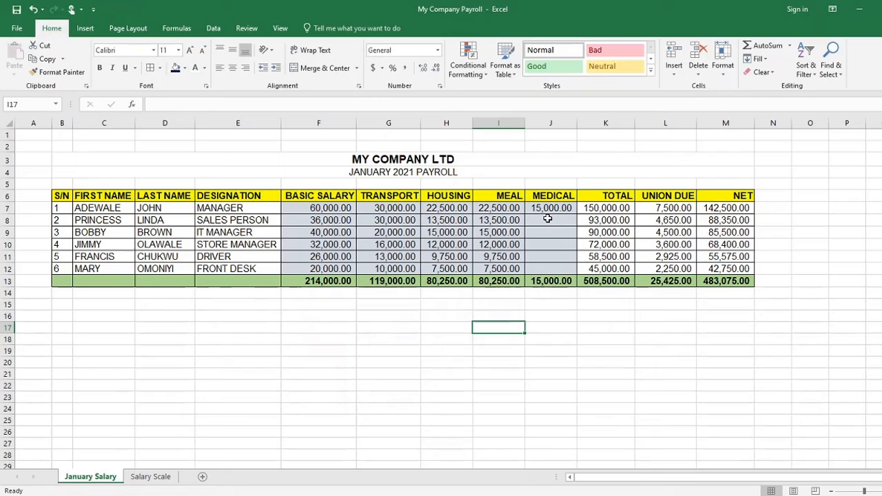
# Step: Calculate the sales person's MEDICAL amount in J8 by multiplying the percentage in D21 by the gross salary in D9 of Salary Scale
pyautogui.click(549, 220)
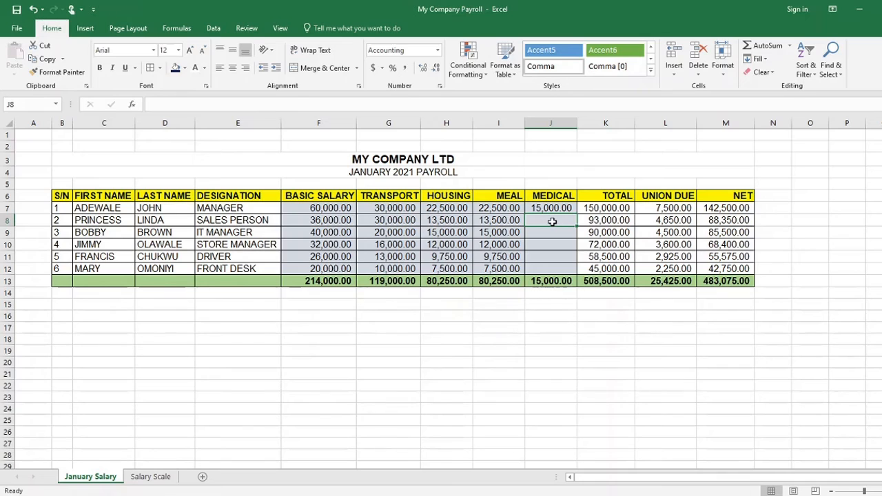
pyautogui.write('=')
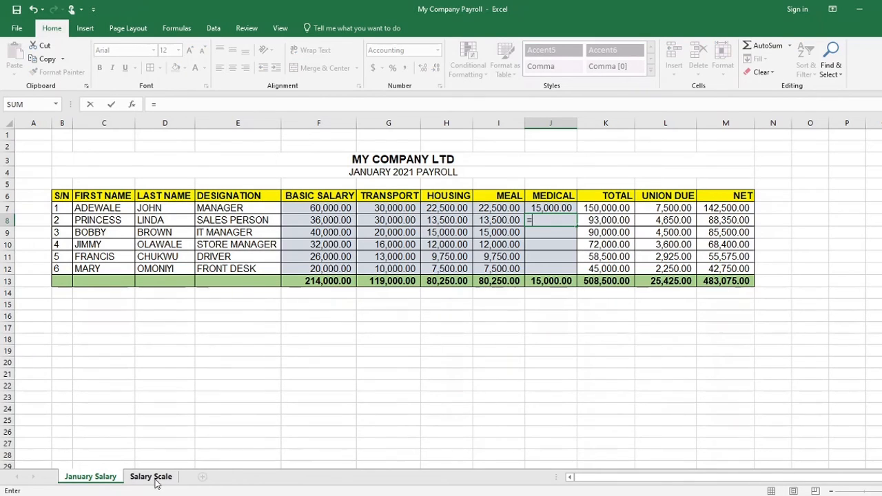
pyautogui.click(150, 476)
pyautogui.click(254, 397)
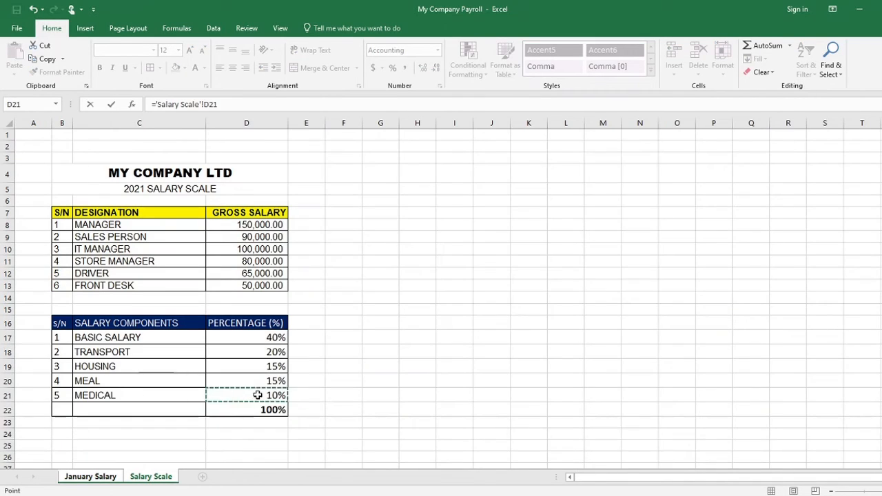
pyautogui.write('*')
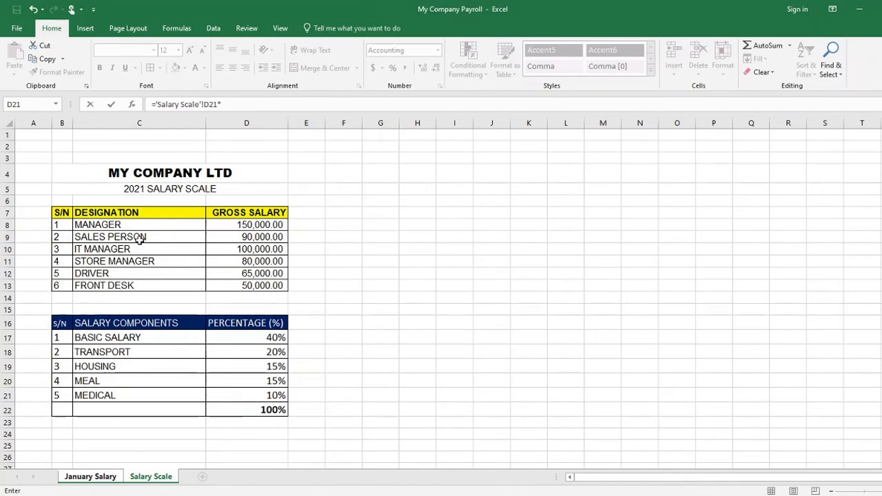
pyautogui.click(262, 237)
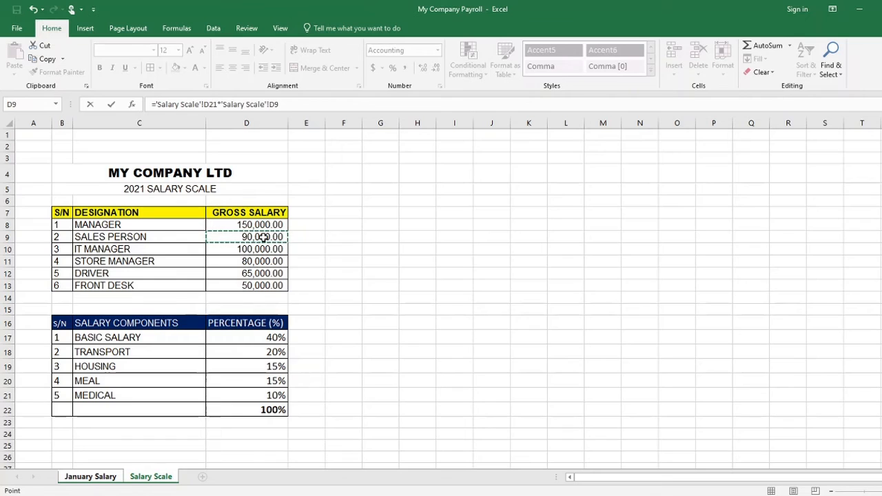
pyautogui.press('Return')
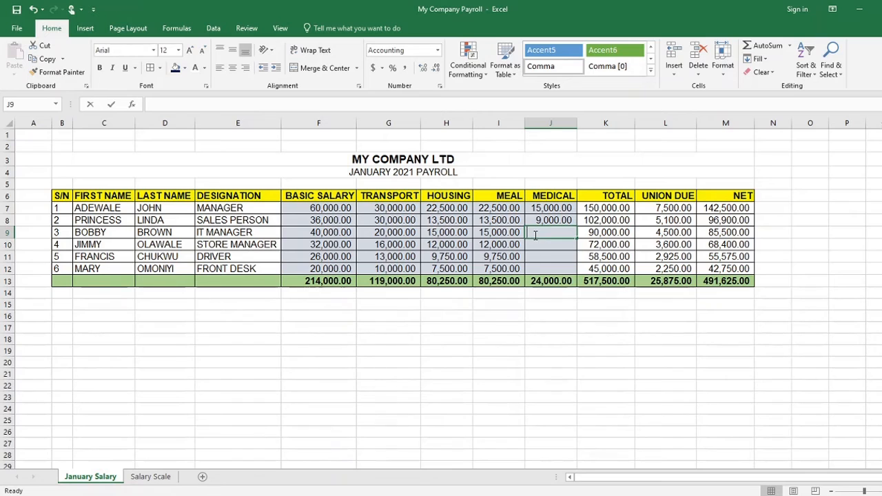
# Step: Calculate the IT manager's MEDICAL amount in J9 by multiplying the percentage in D21 by the gross salary in D10 of Salary Scale
pyautogui.write('=')
pyautogui.click(141, 477)
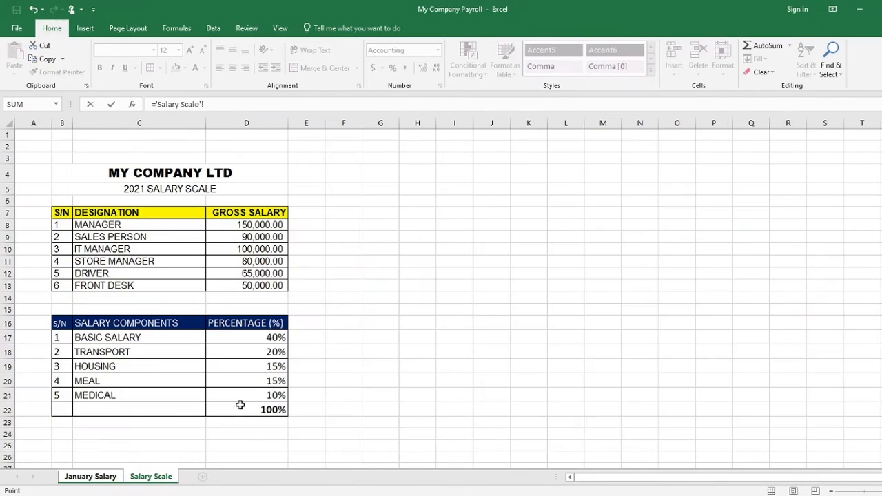
pyautogui.click(250, 395)
pyautogui.write('*')
pyautogui.click(223, 251)
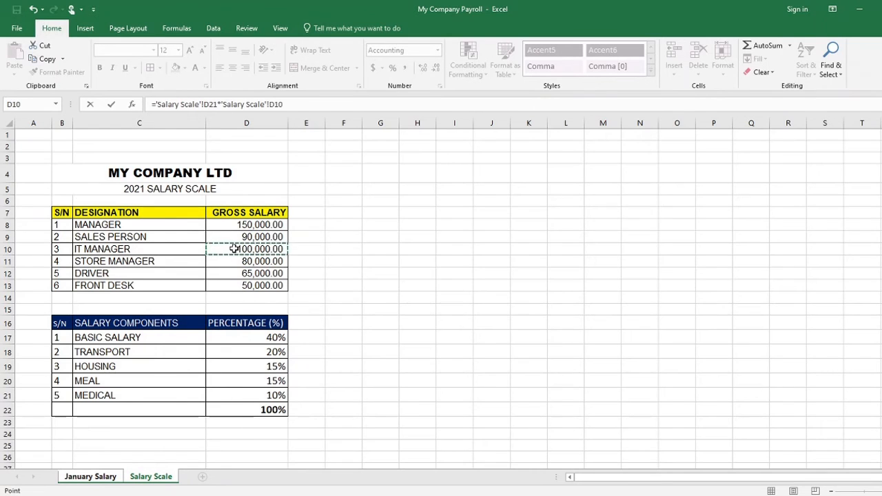
pyautogui.press('Return')
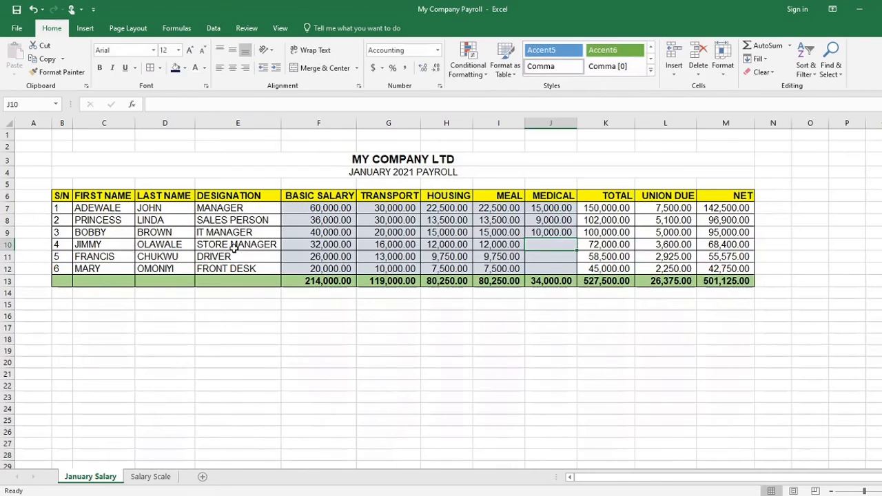
# Step: Calculate the store manager's MEDICAL amount in J10 by multiplying the percentage in D21 by the gross salary in D11 of Salary Scale
pyautogui.write('=')
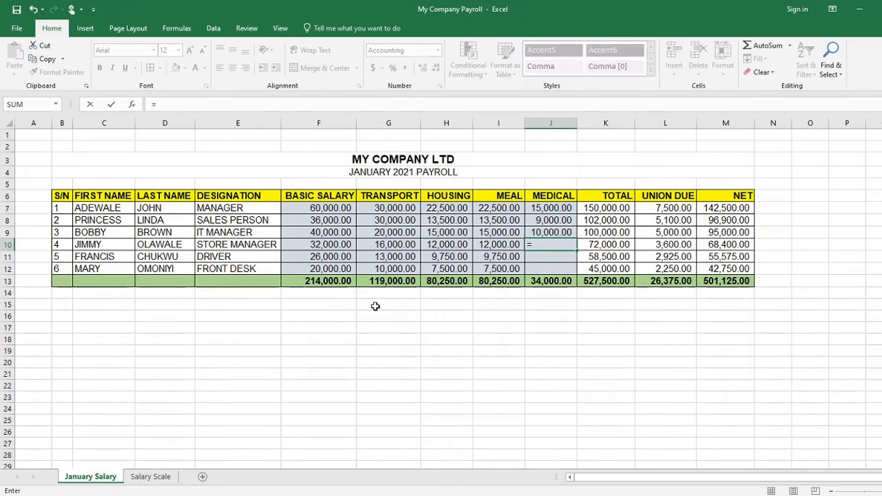
pyautogui.click(162, 476)
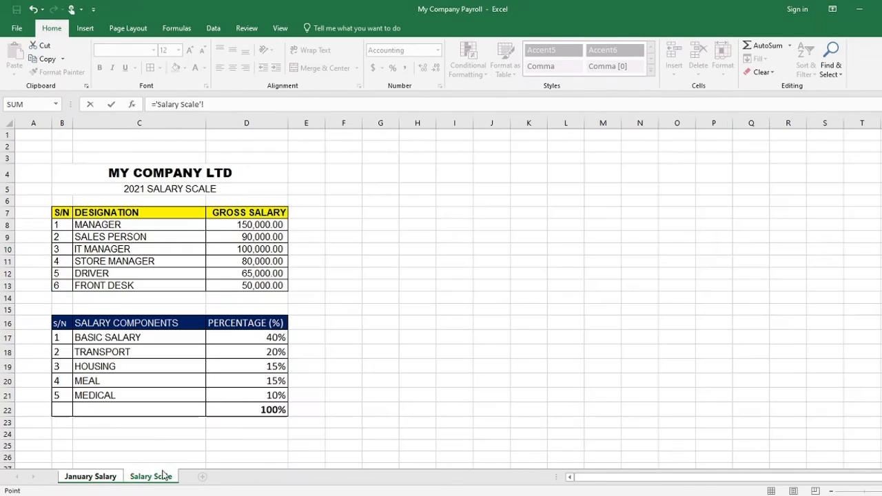
pyautogui.click(271, 395)
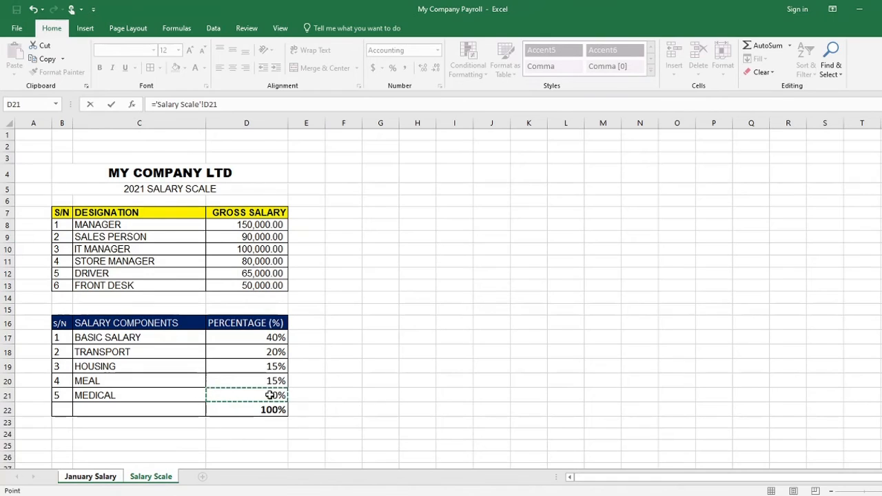
pyautogui.write('*')
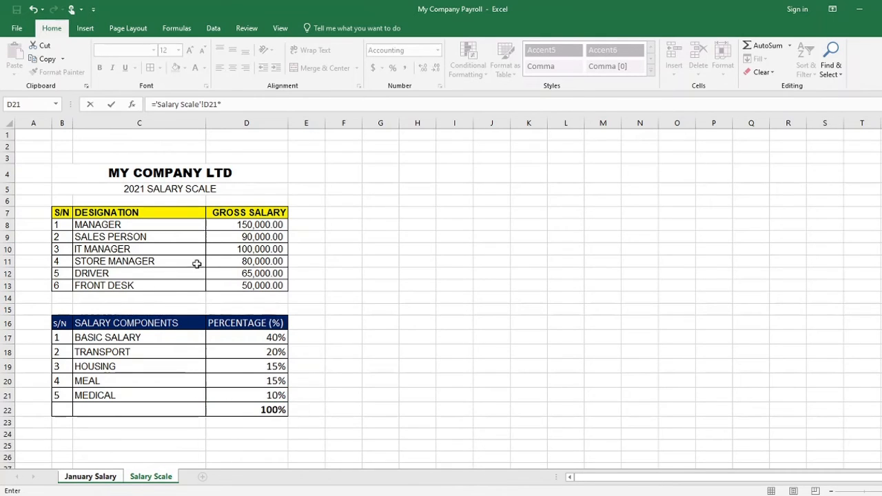
pyautogui.click(253, 261)
pyautogui.press('Return')
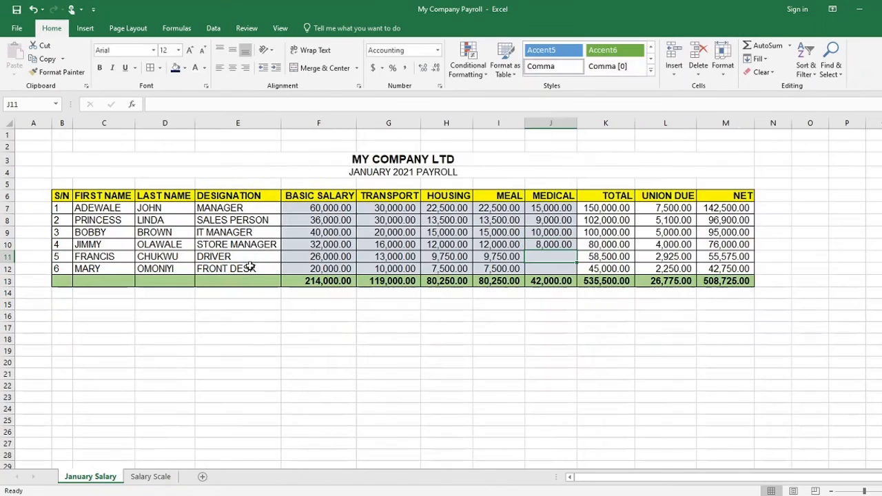
# Step: Calculate the driver's MEDICAL amount in J11 by multiplying the percentage in D21 by the gross salary in D12 of Salary Scale
pyautogui.write('=')
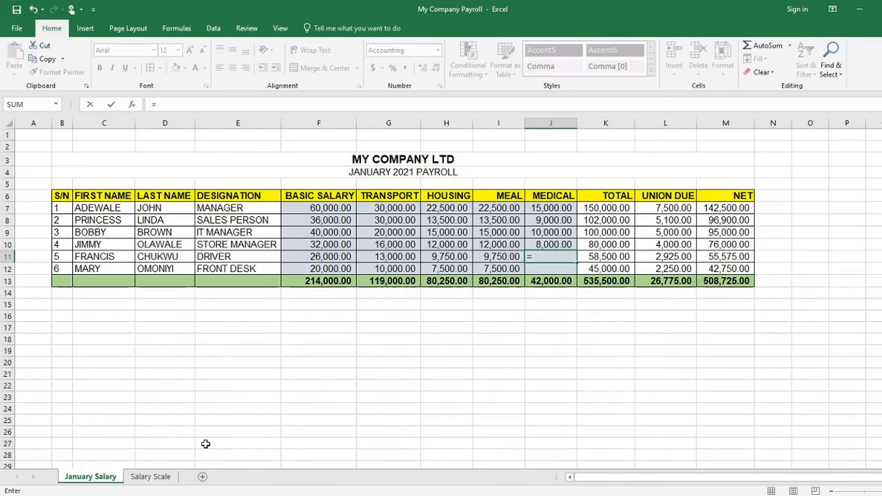
pyautogui.click(148, 476)
pyautogui.click(253, 397)
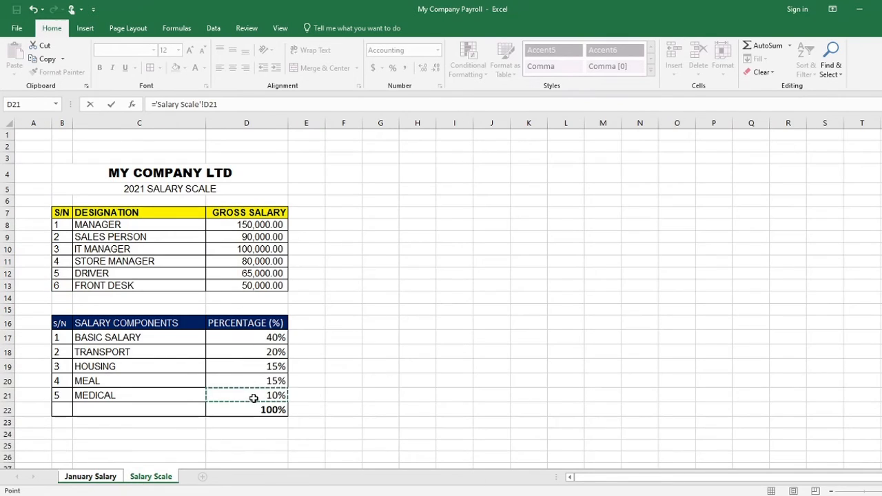
pyautogui.write('*')
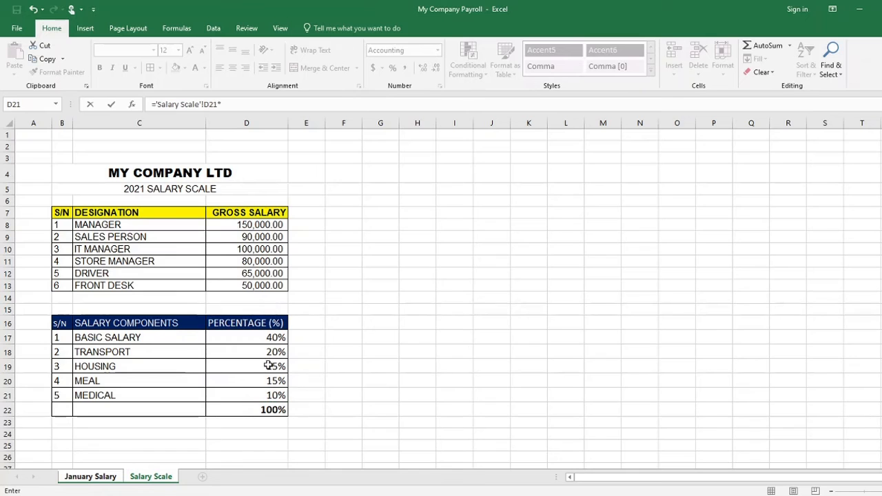
pyautogui.click(253, 274)
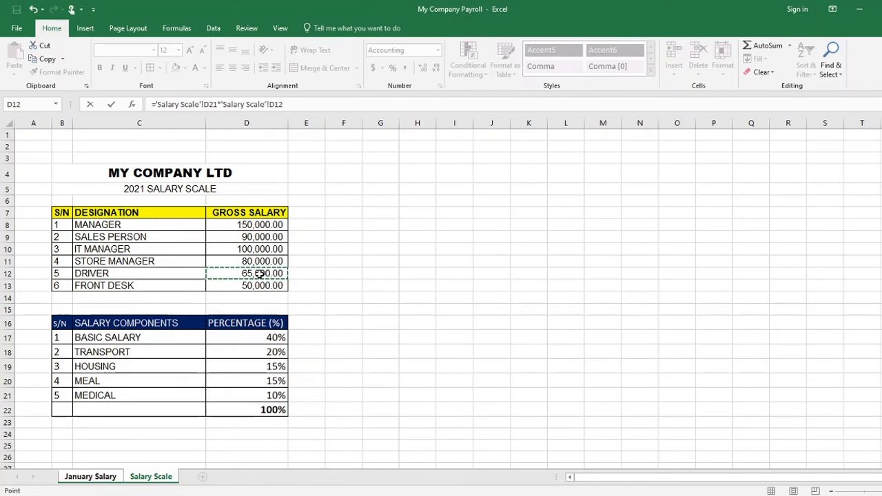
pyautogui.press('Return')
# Step: Calculate the front desk's MEDICAL amount in J12 by multiplying the percentage in D21 by the gross salary in D13 of Salary Scale
pyautogui.write('=')
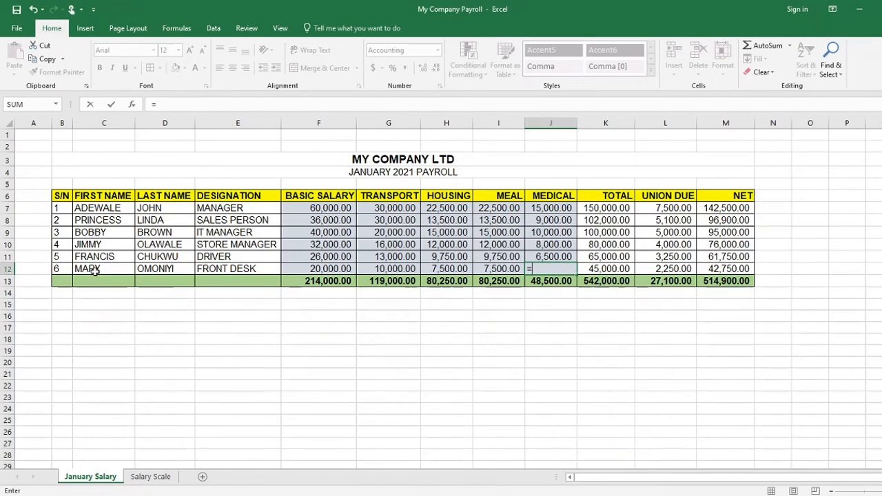
pyautogui.click(150, 477)
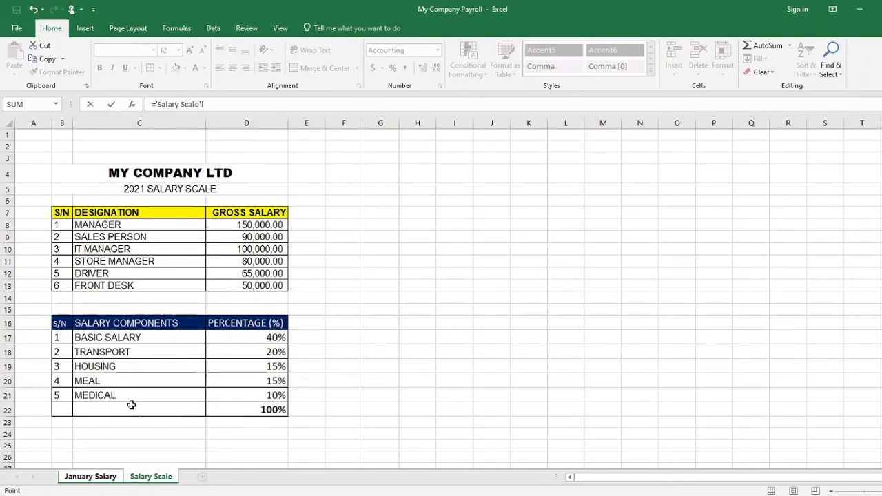
pyautogui.click(253, 398)
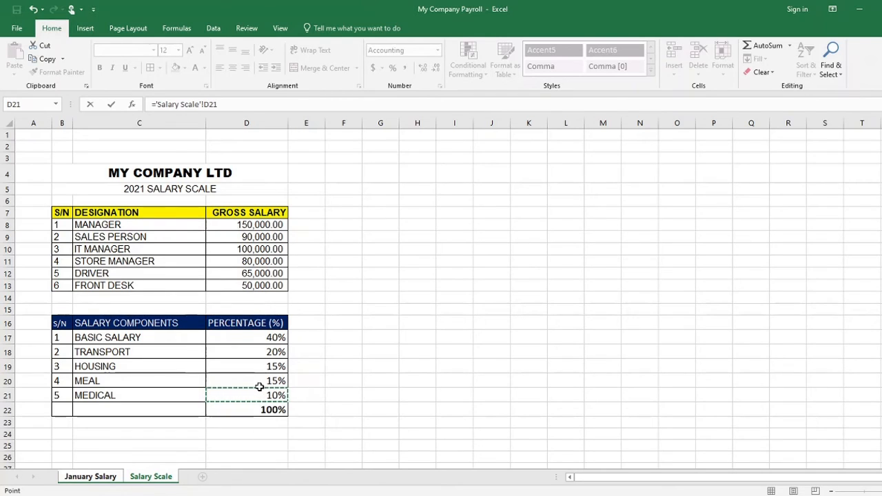
pyautogui.write('*')
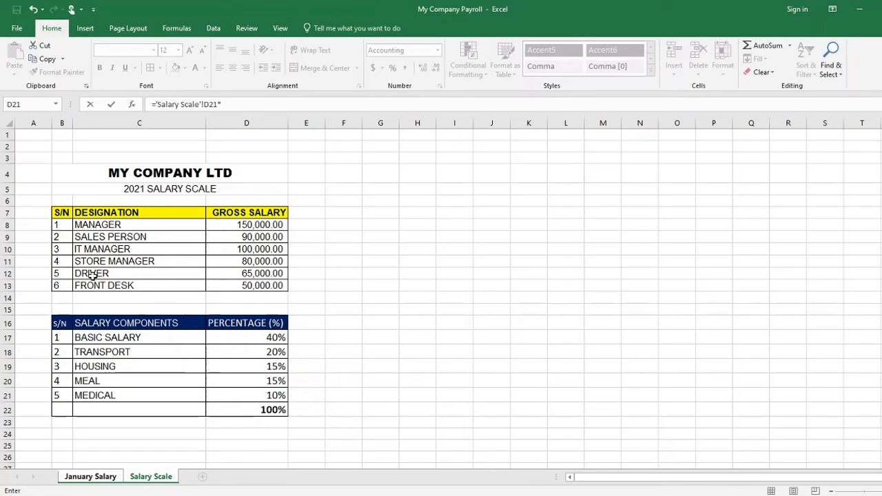
pyautogui.click(239, 290)
pyautogui.press('Return')
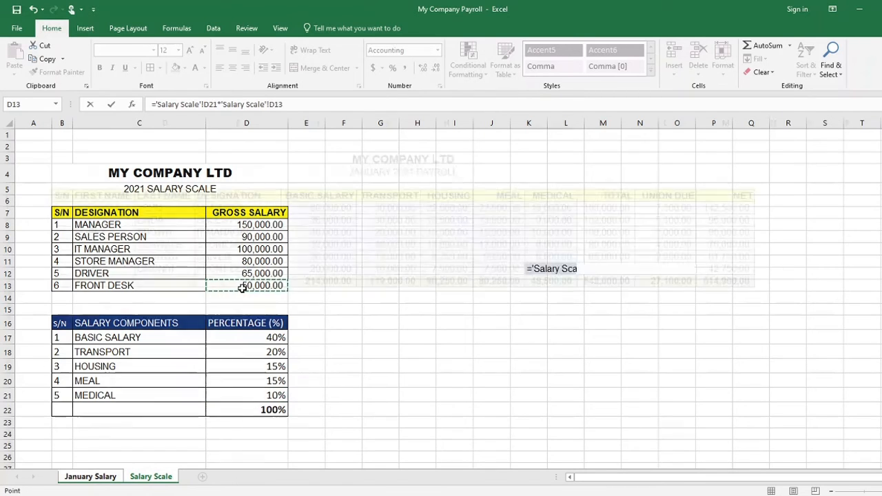
pyautogui.click(383, 354)
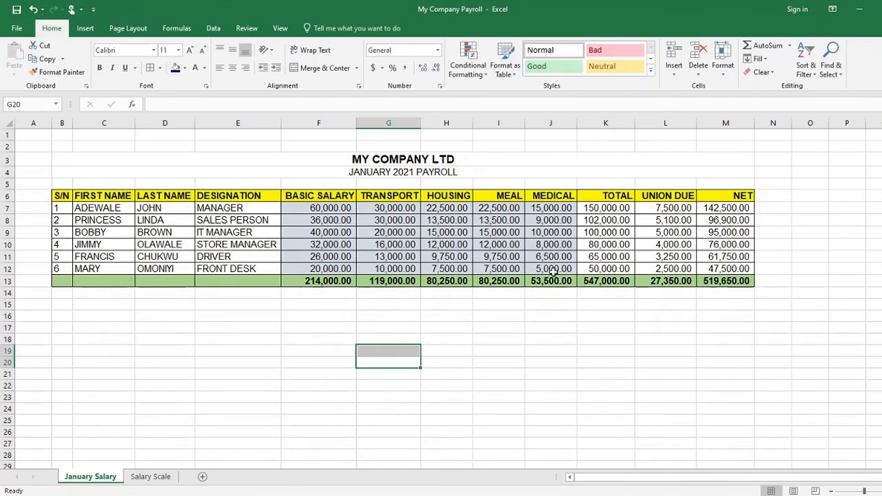
# Step: Examine the formulas behind the BASIC SALARY to MEDICAL amounts on January Salary, including the MEDICAL formulas in J10 and J11
pyautogui.click(371, 317)
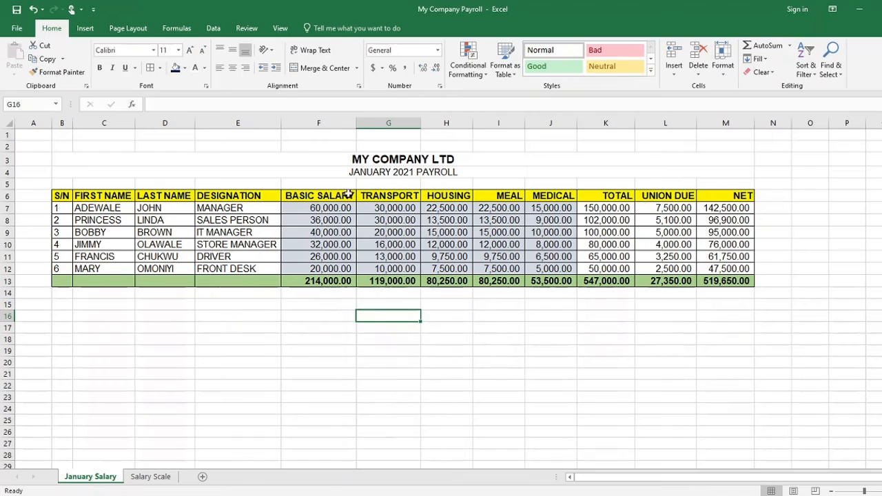
pyautogui.click(345, 232)
pyautogui.click(461, 244)
pyautogui.press('Right')
pyautogui.press('Right')
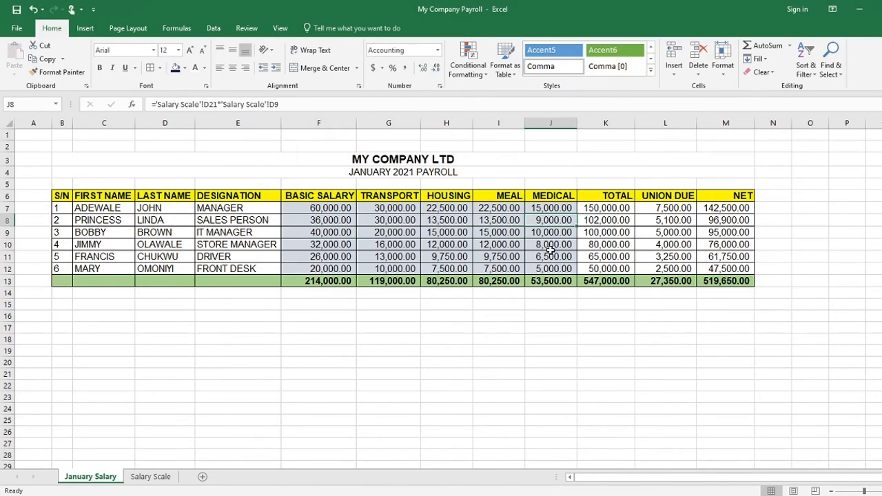
pyautogui.moveTo(287, 110); pyautogui.dragTo(153, 107)
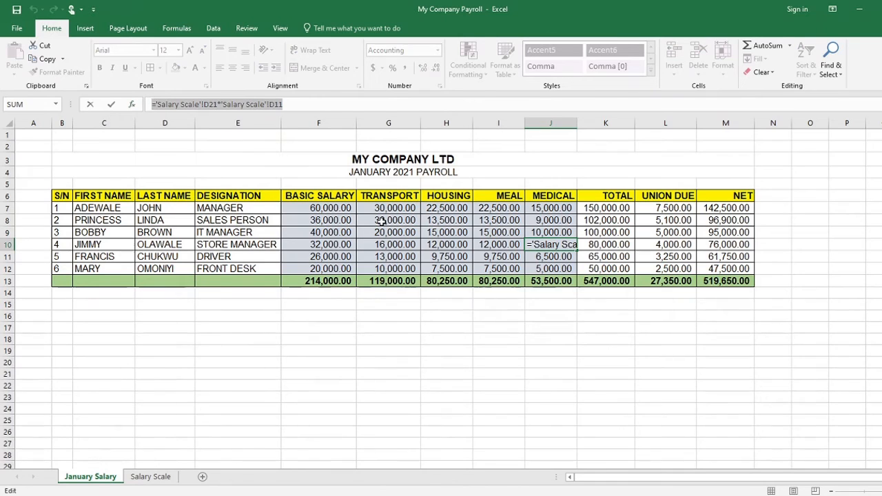
pyautogui.press('Escape')
pyautogui.click(541, 361)
pyautogui.click(441, 235)
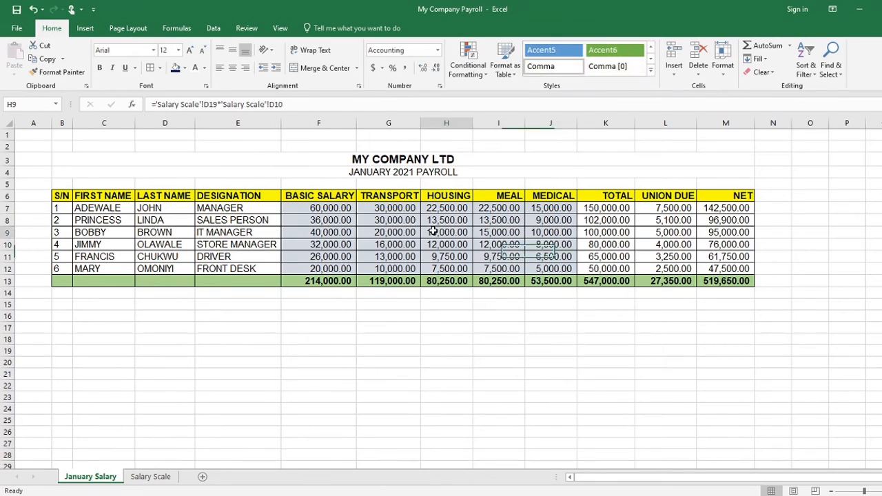
pyautogui.click(380, 253)
pyautogui.click(505, 255)
pyautogui.click(551, 247)
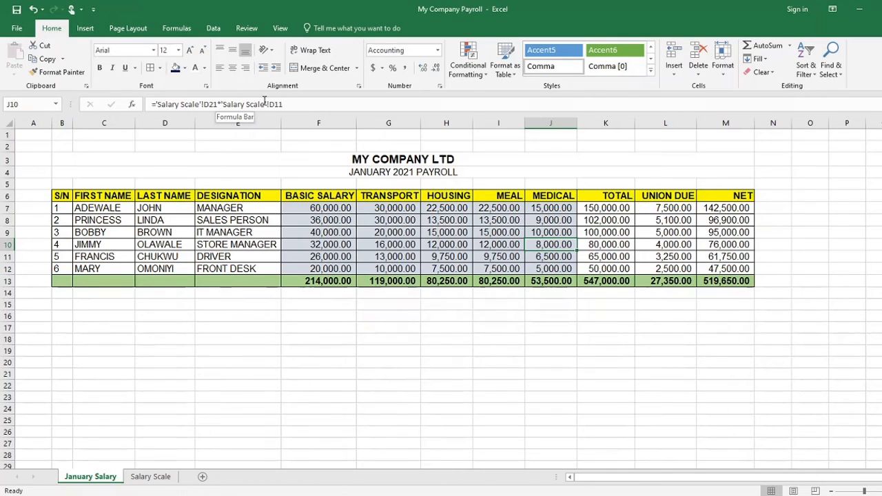
pyautogui.click(564, 261)
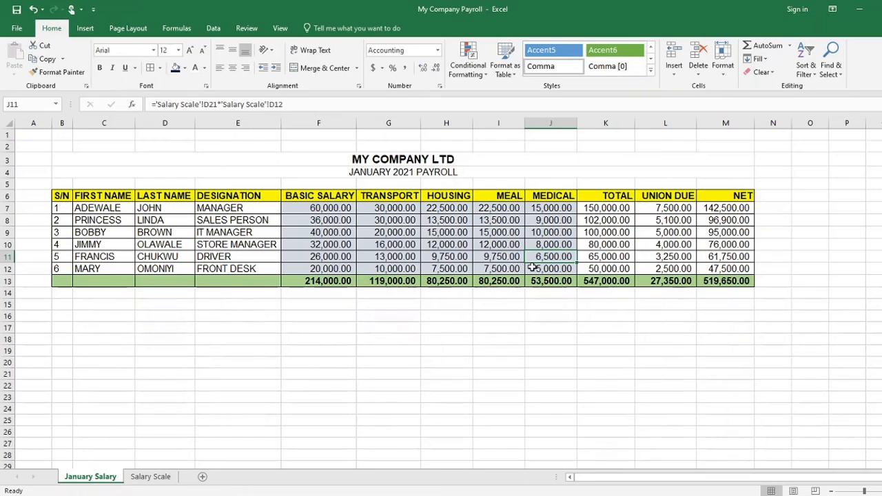
pyautogui.click(484, 317)
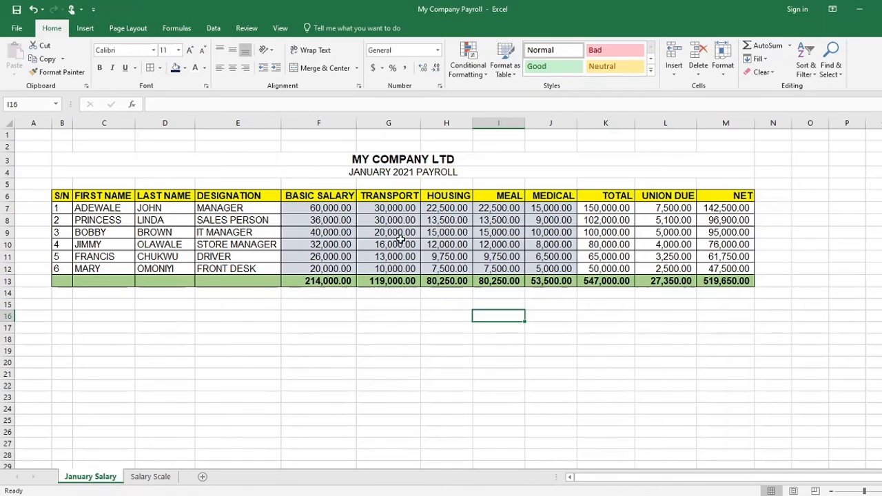
pyautogui.click(365, 339)
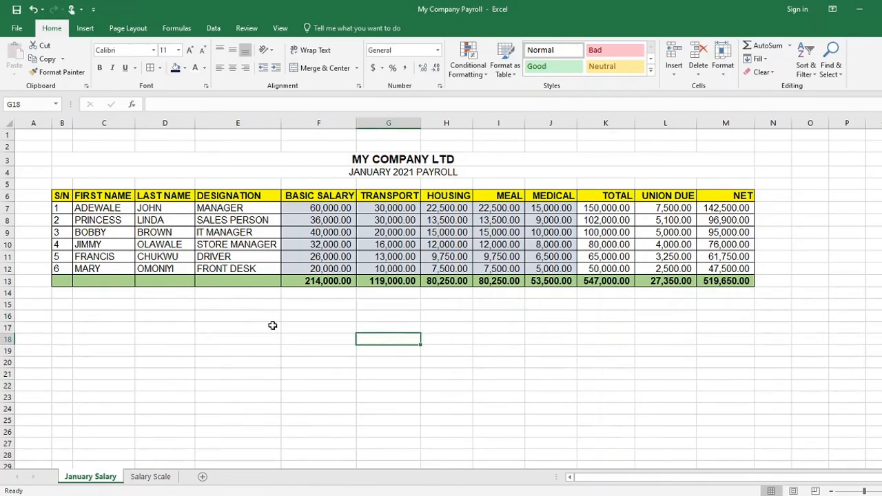
pyautogui.click(166, 353)
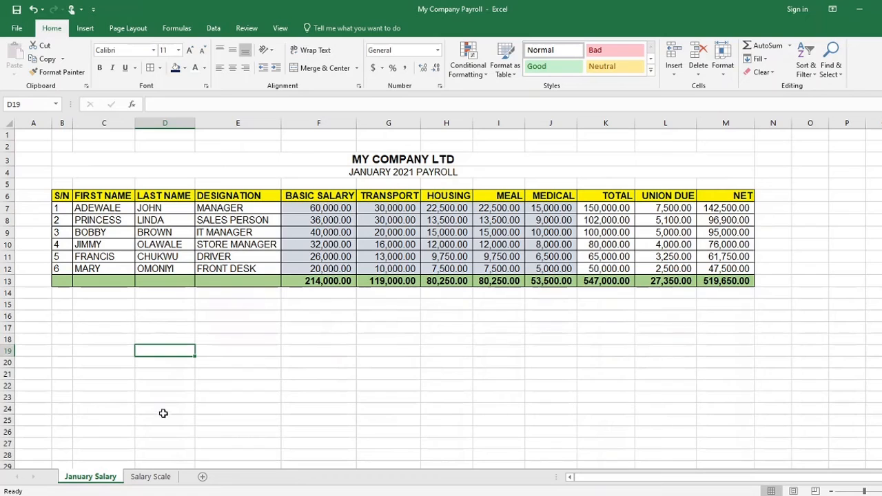
# Step: Compare the manager's BASIC SALARY formula in F7 of January Salary with the tables it references on Salary Scale
pyautogui.click(159, 476)
pyautogui.click(344, 322)
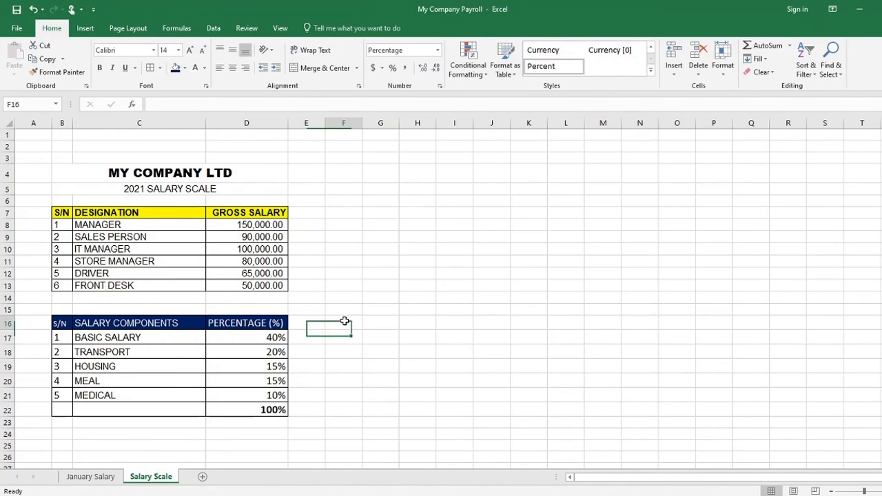
pyautogui.click(94, 477)
pyautogui.click(336, 207)
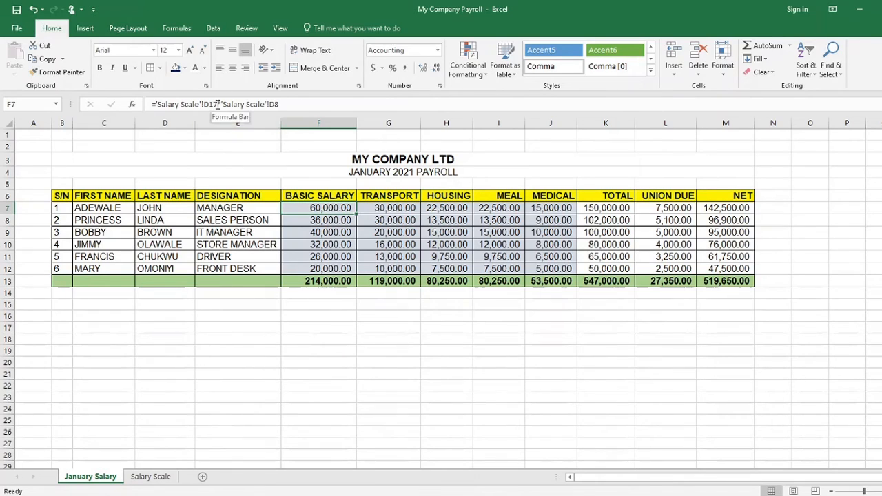
pyautogui.click(155, 477)
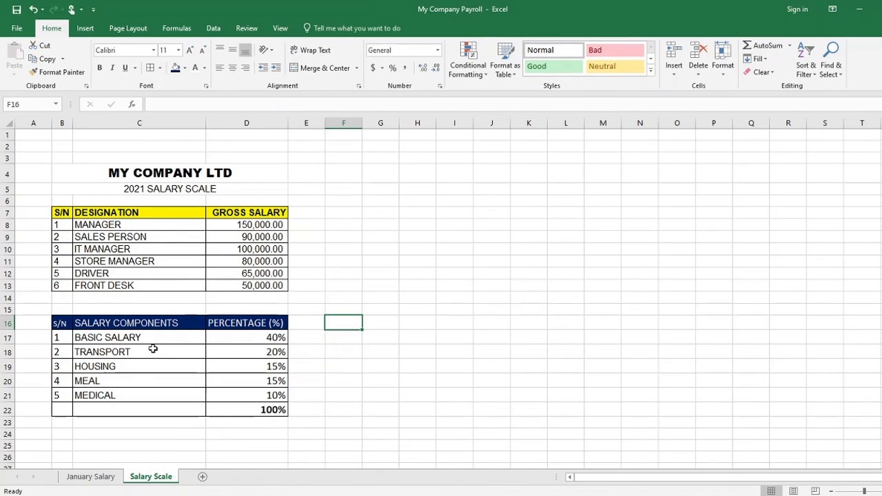
pyautogui.click(407, 272)
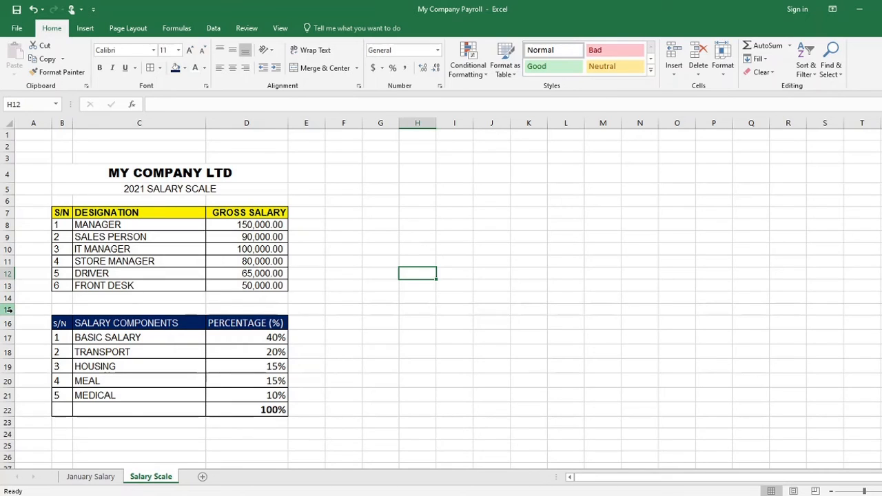
# Step: Delete rows 15 to 23 containing the SALARY COMPONENTS percentage table from Salary Scale
pyautogui.moveTo(9, 310); pyautogui.dragTo(8, 416)
pyautogui.rightClick(7, 417)
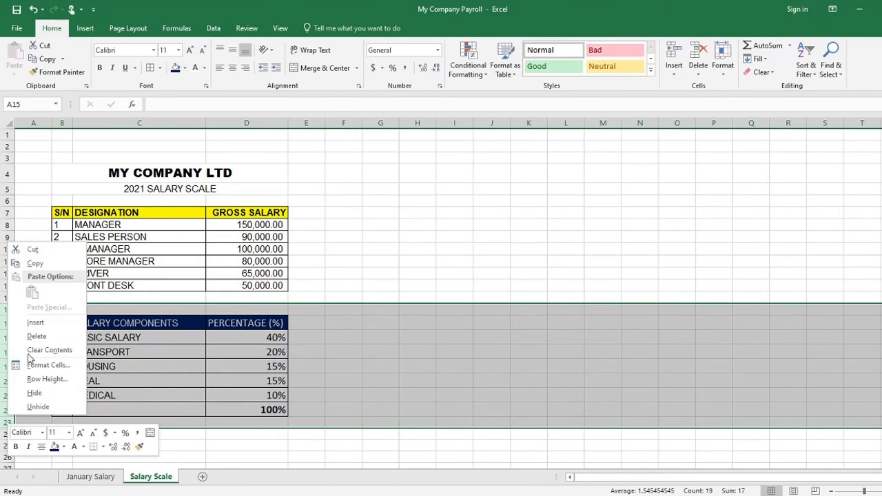
pyautogui.click(37, 337)
pyautogui.click(445, 289)
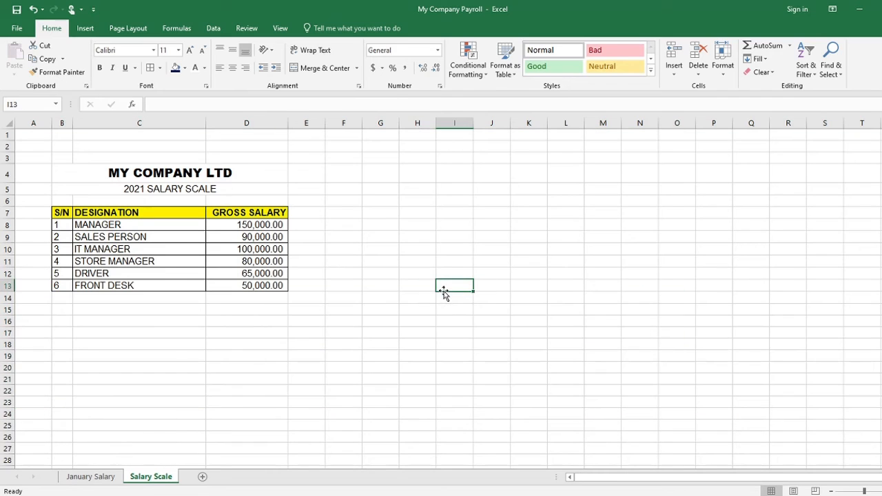
# Step: Check how deleting the SALARY COMPONENTS table affects the amounts in the January Salary payroll
pyautogui.hotkey('ctrl', 'pageup')
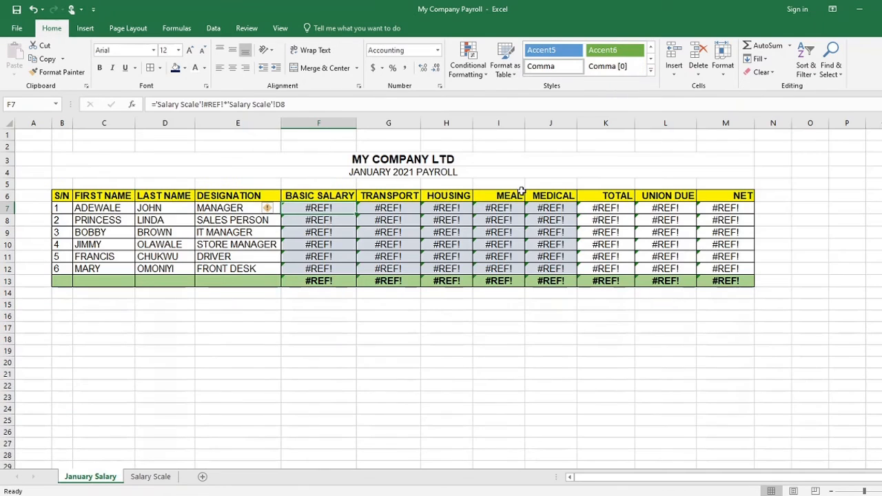
pyautogui.click(496, 338)
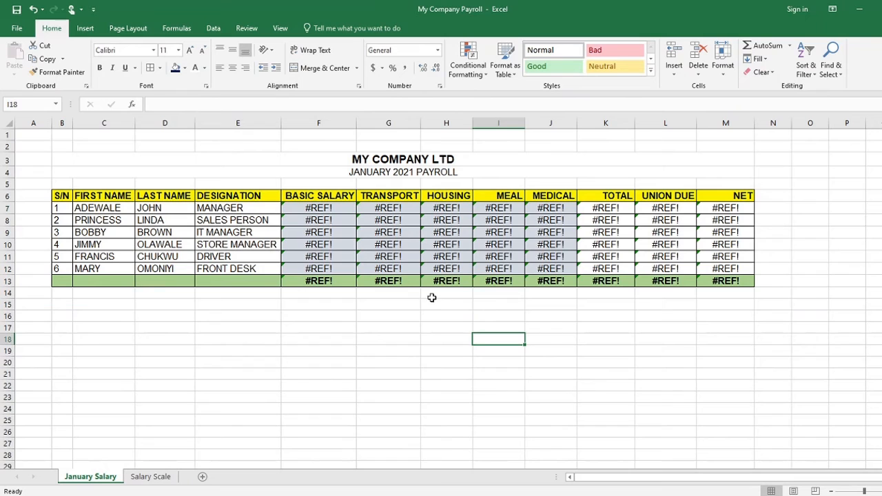
pyautogui.click(151, 476)
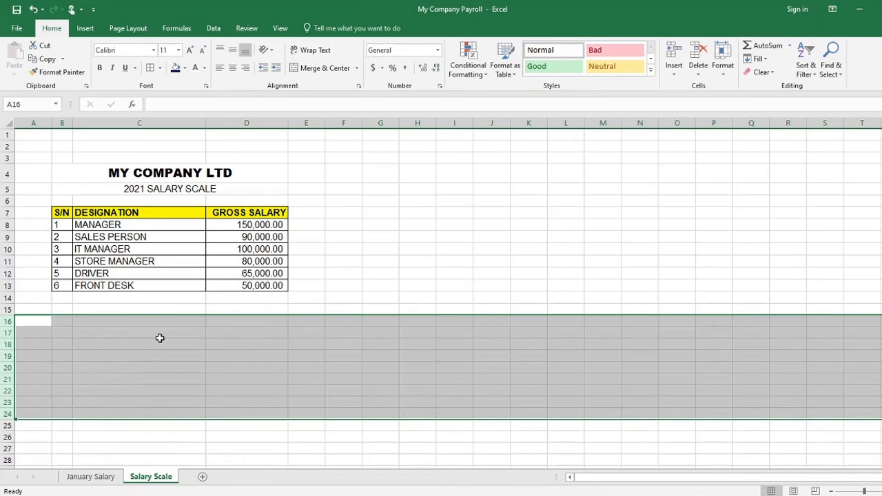
pyautogui.click(103, 478)
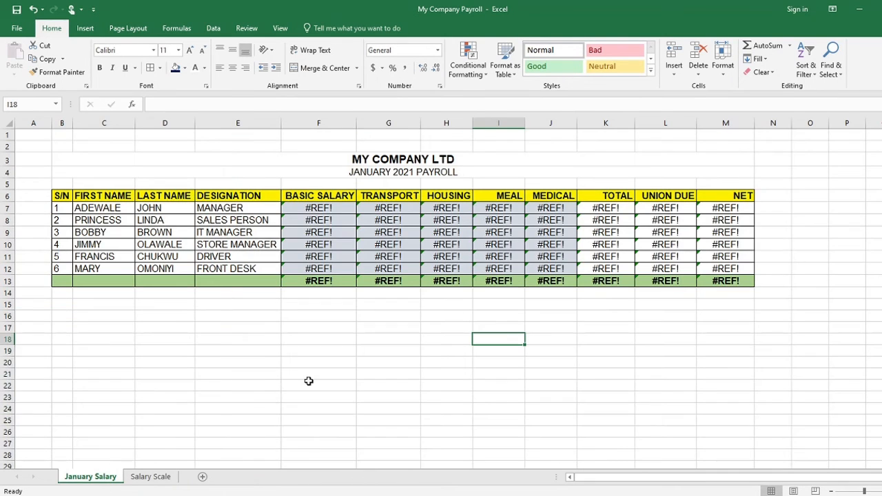
pyautogui.click(343, 366)
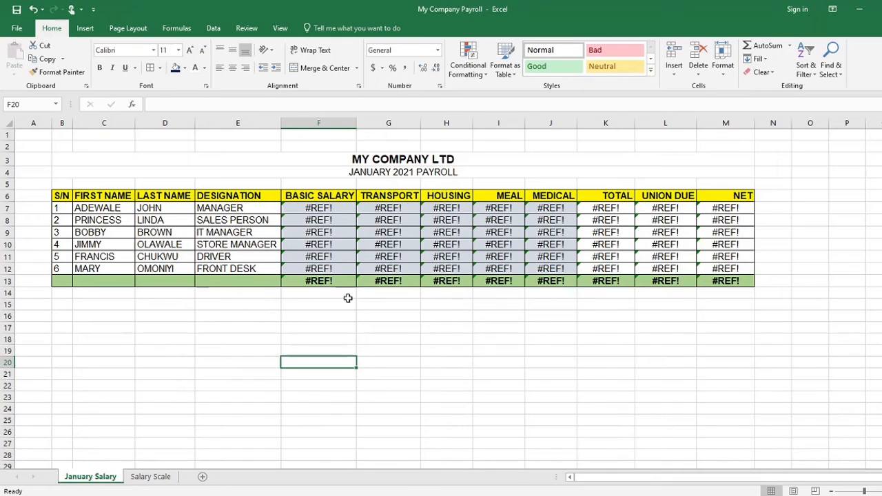
# Step: Compare the manager's BASIC SALARY formula in F7 of January Salary with the emptied SALARY COMPONENTS area on Salary Scale
pyautogui.click(330, 208)
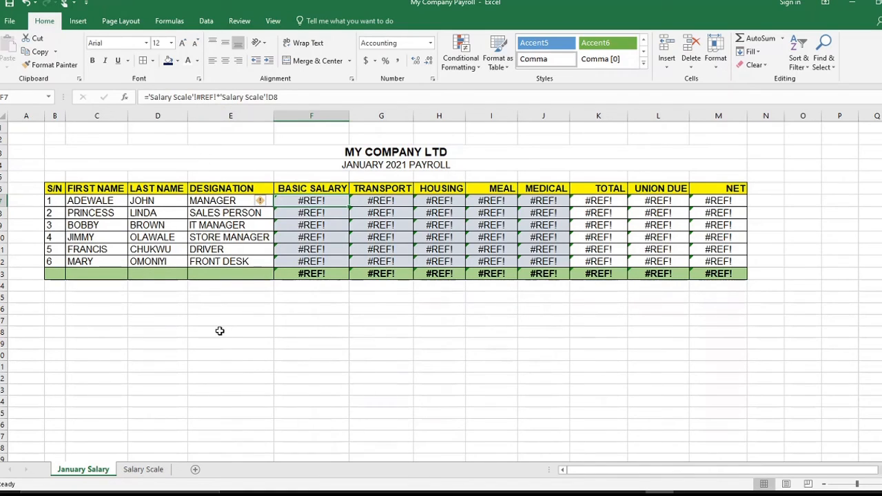
pyautogui.click(146, 468)
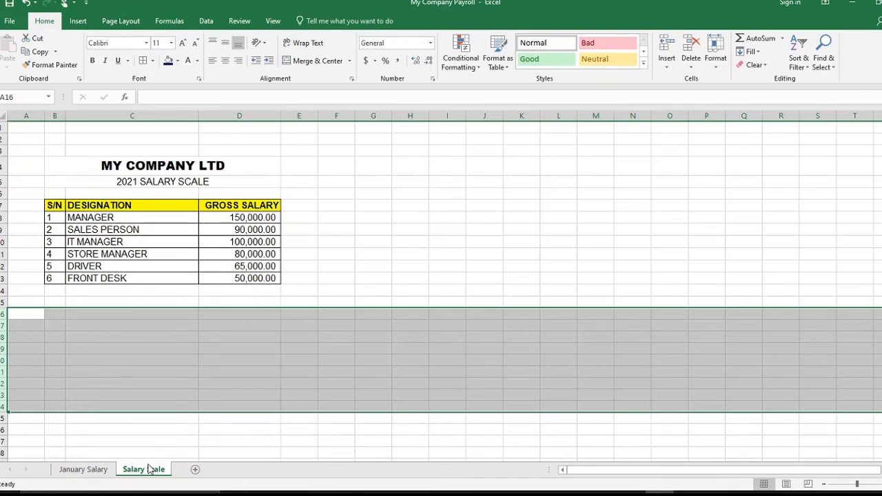
pyautogui.click(147, 317)
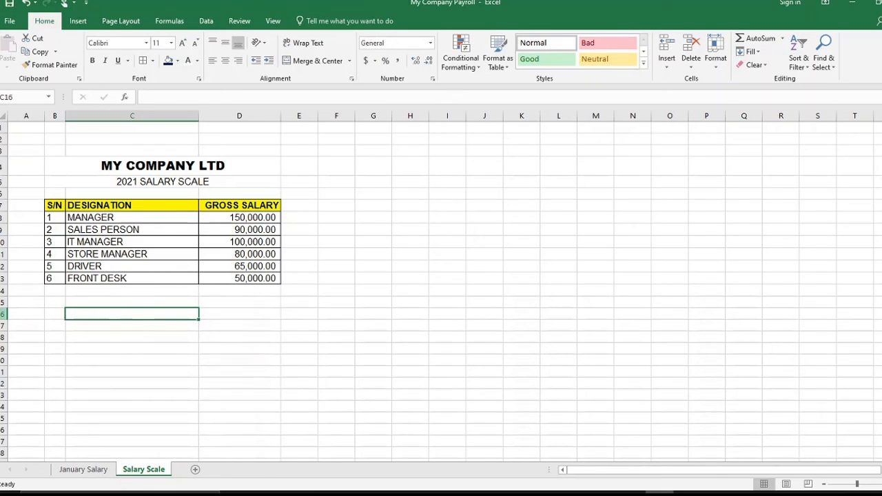
pyautogui.click(3, 314)
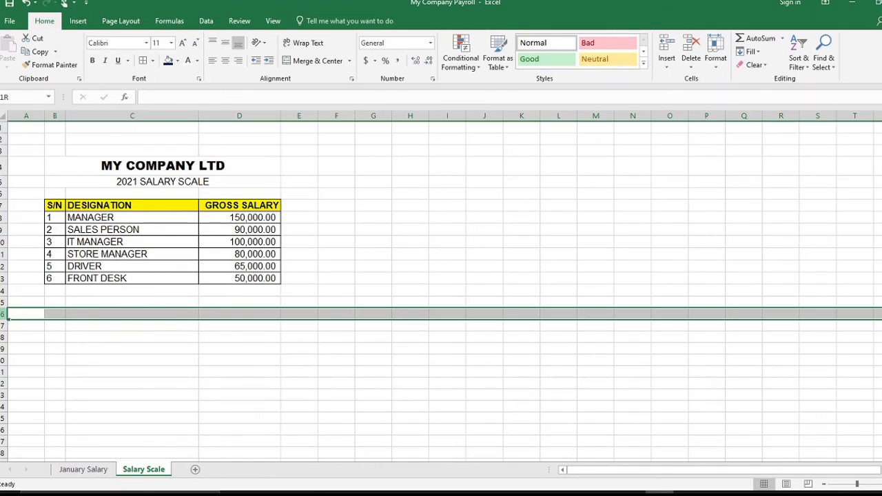
pyautogui.click(93, 471)
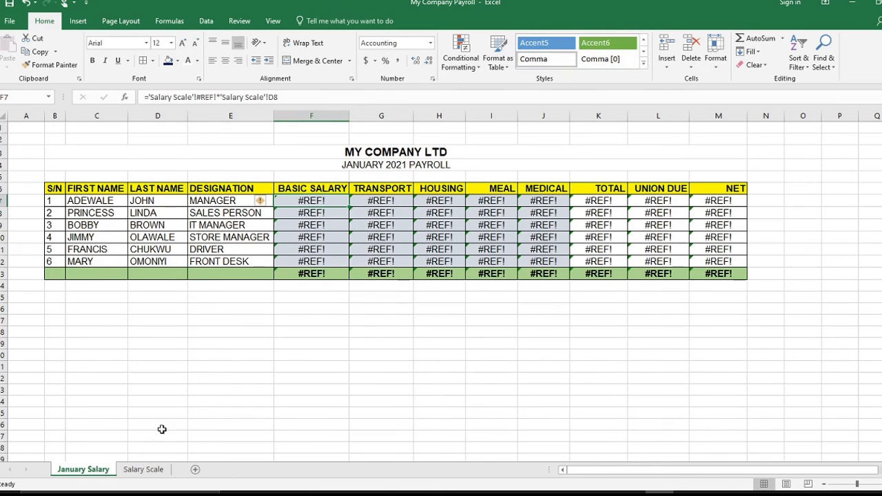
pyautogui.click(143, 469)
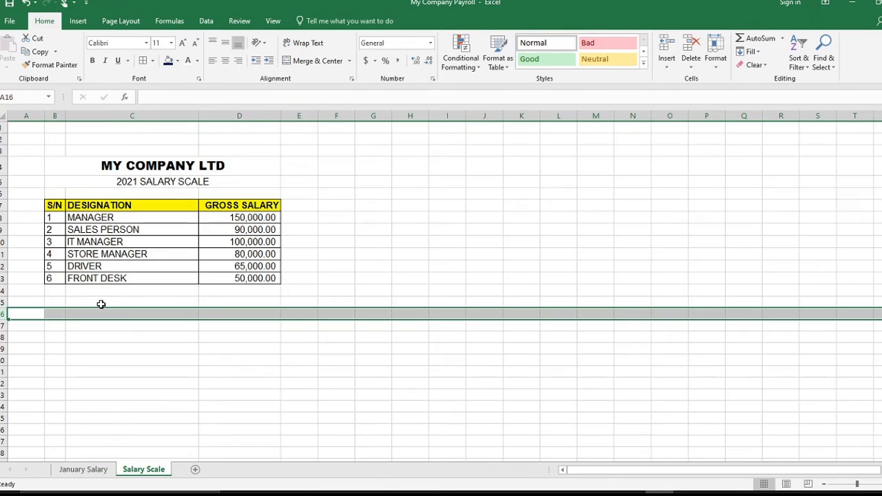
# Step: Undo the deletion of the SALARY COMPONENTS table on Salary Scale and check the amounts on January Salary
pyautogui.click(131, 384)
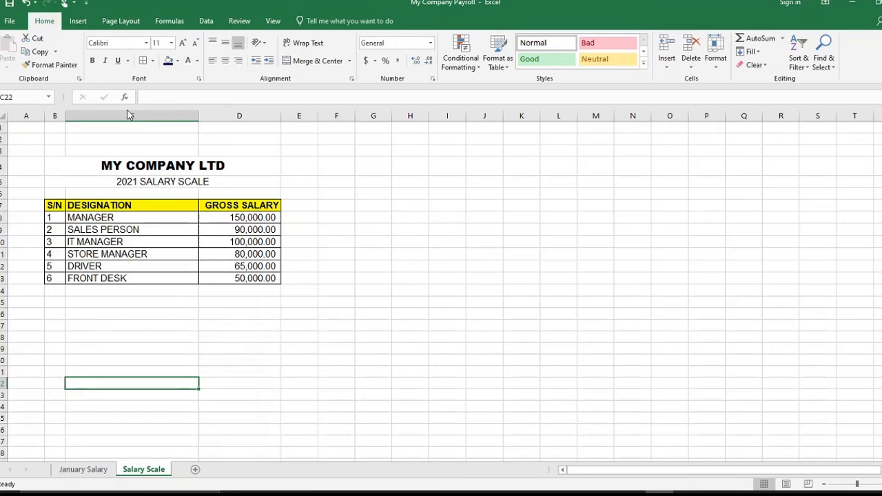
pyautogui.click(26, 4)
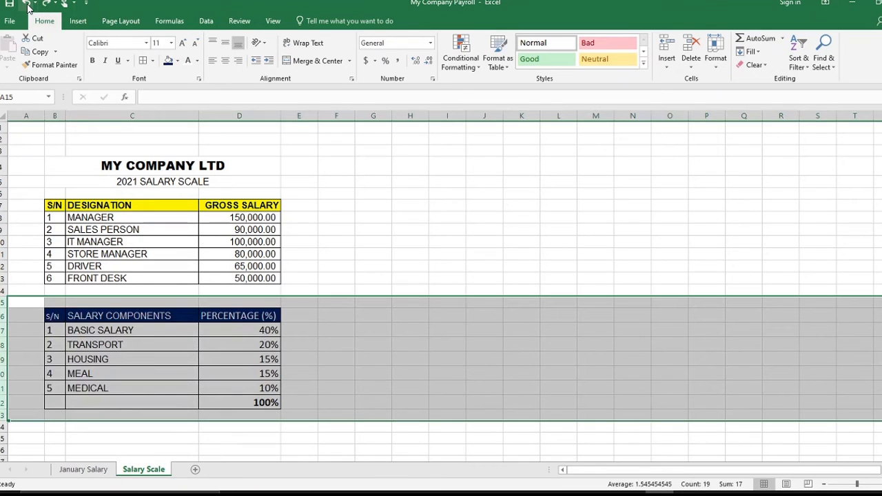
pyautogui.click(393, 269)
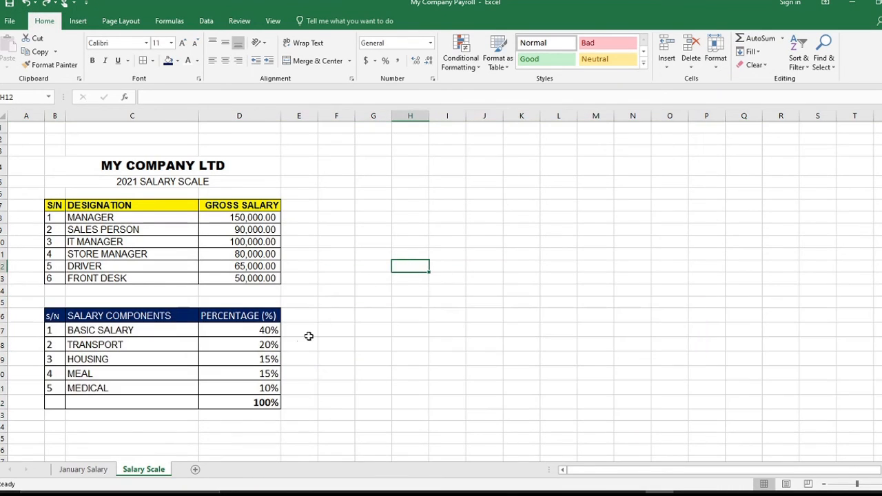
pyautogui.click(81, 470)
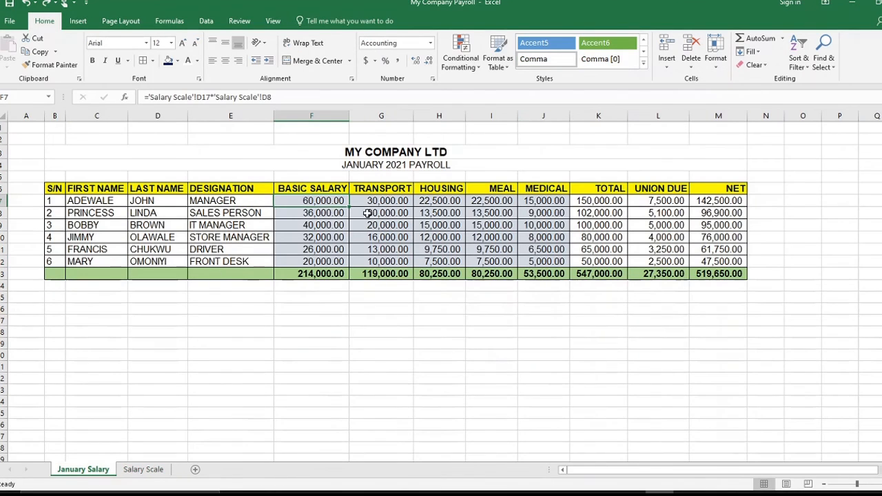
pyautogui.click(536, 342)
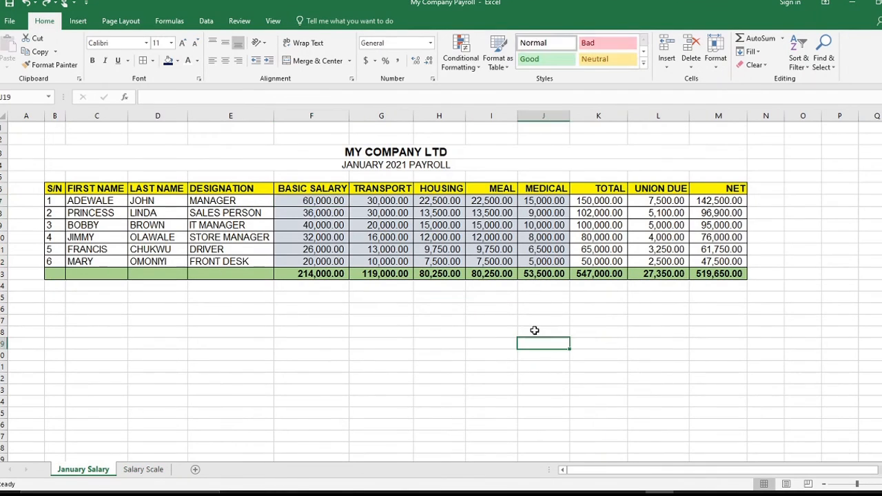
# Step: Review the manager's BASIC SALARY formula in F7, and replace the MEAL percentage in D20 of Salary Scale with the text AS
pyautogui.click(308, 200)
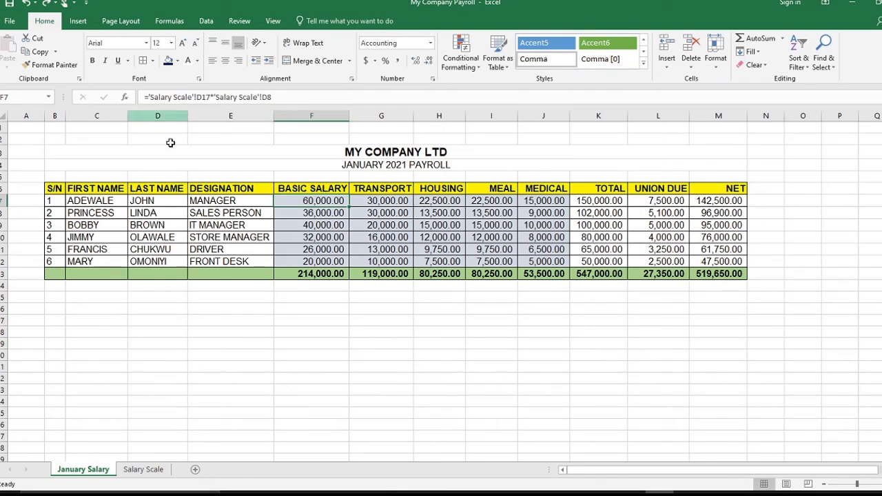
pyautogui.click(134, 469)
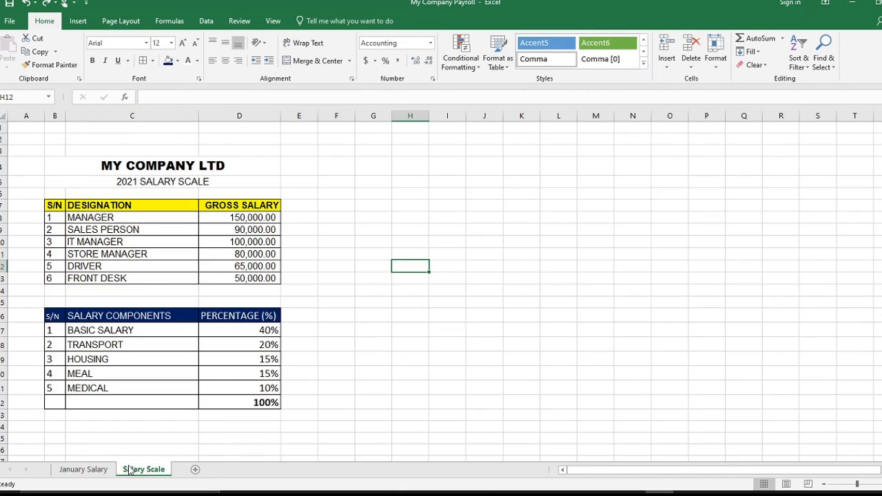
pyautogui.click(439, 344)
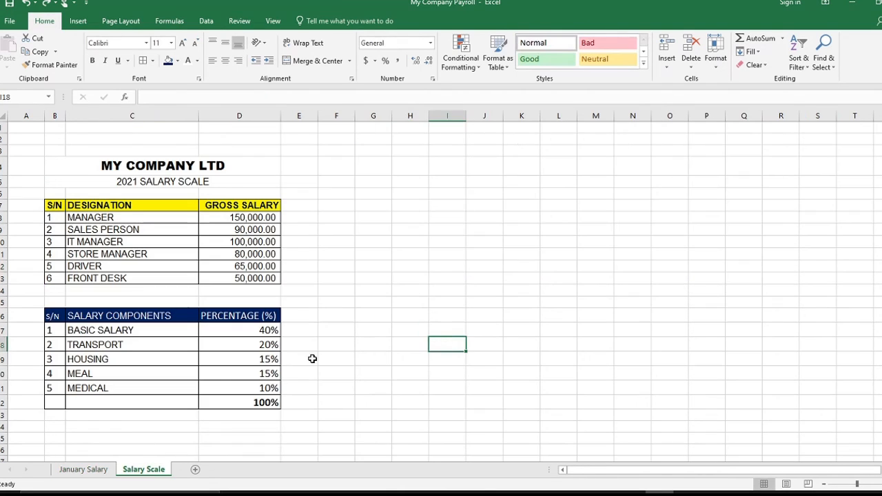
pyautogui.click(259, 375)
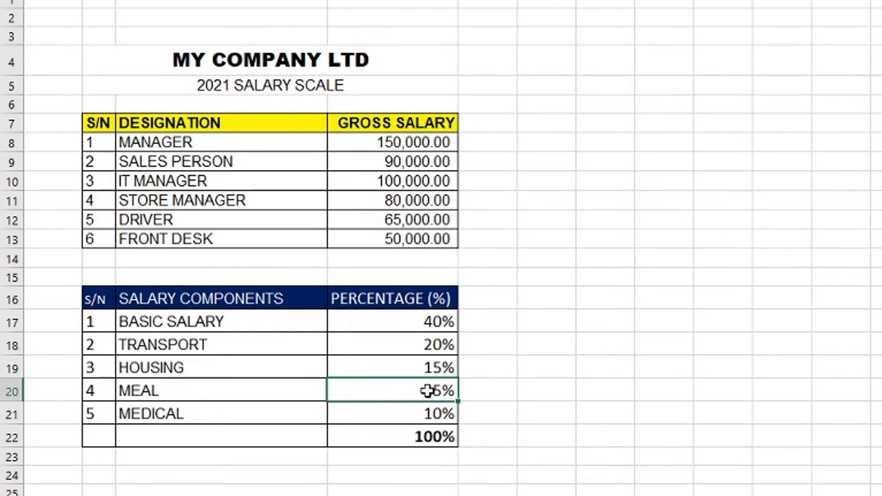
pyautogui.write('AS')
pyautogui.press('Return')
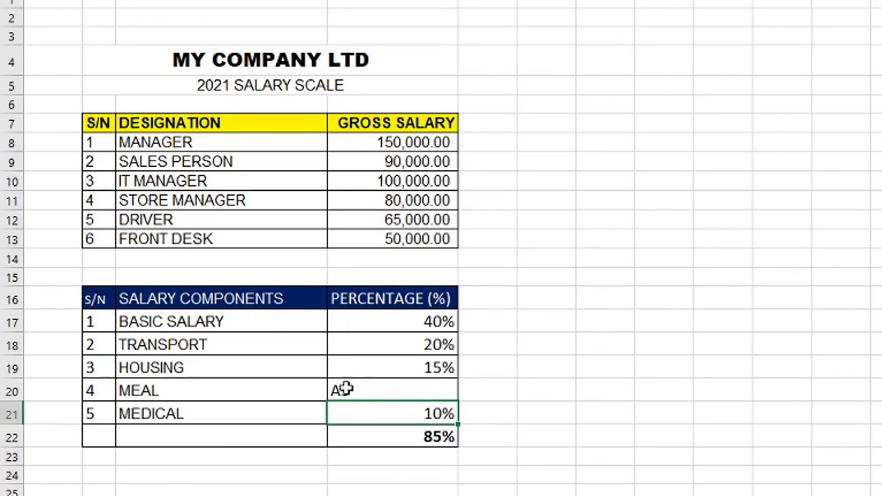
# Step: Check how the text in the MEAL percentage affects the January Salary payroll, comparing it with the MEAL row on Salary Scale
pyautogui.click(82, 475)
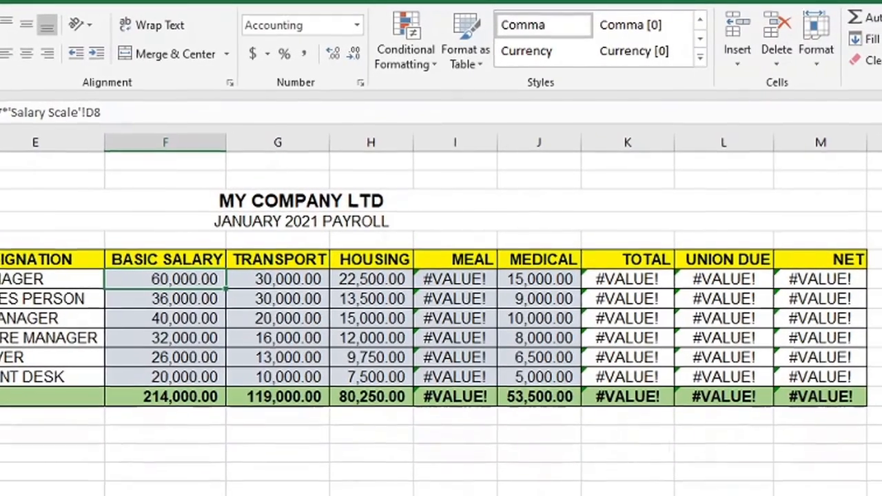
pyautogui.click(50, 475)
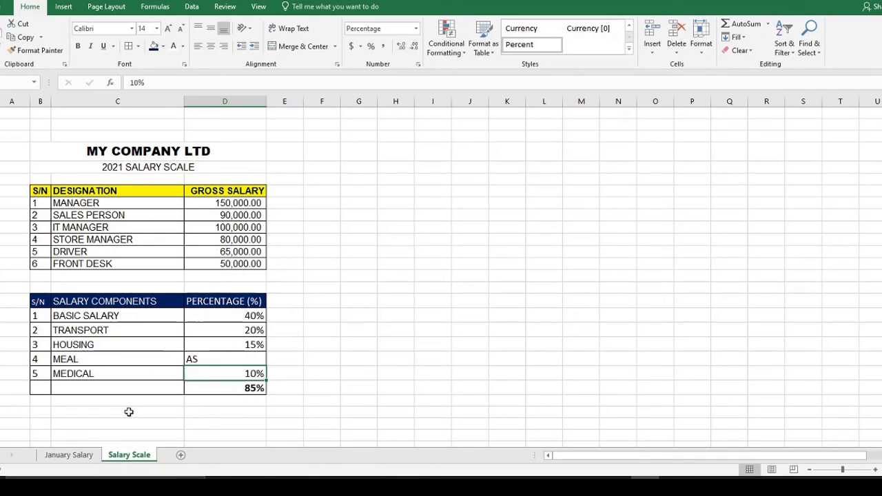
pyautogui.click(81, 456)
pyautogui.click(137, 456)
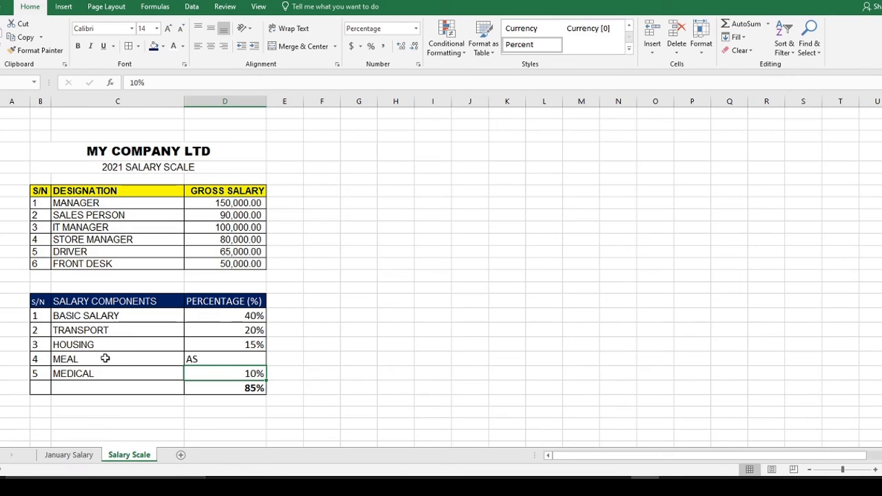
pyautogui.click(8, 359)
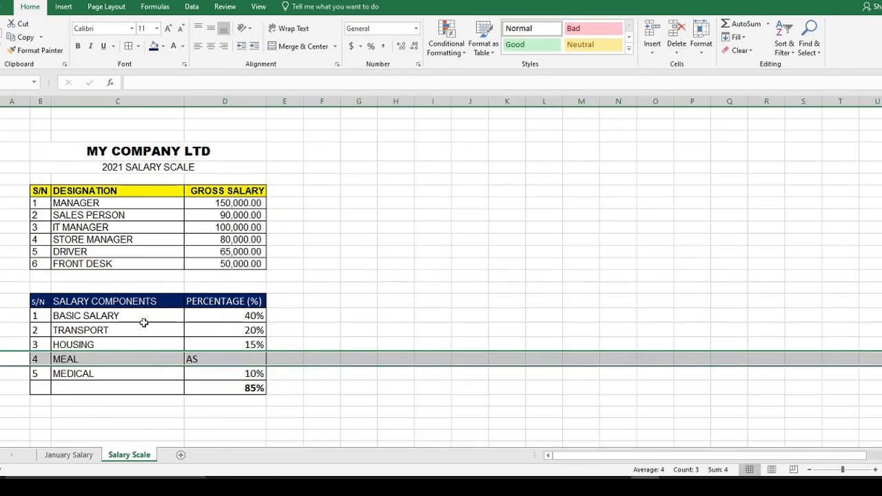
# Step: Remove the fill colour from the BASIC SALARY to MEDICAL amounts in F7:J12 of January Salary
pyautogui.click(69, 455)
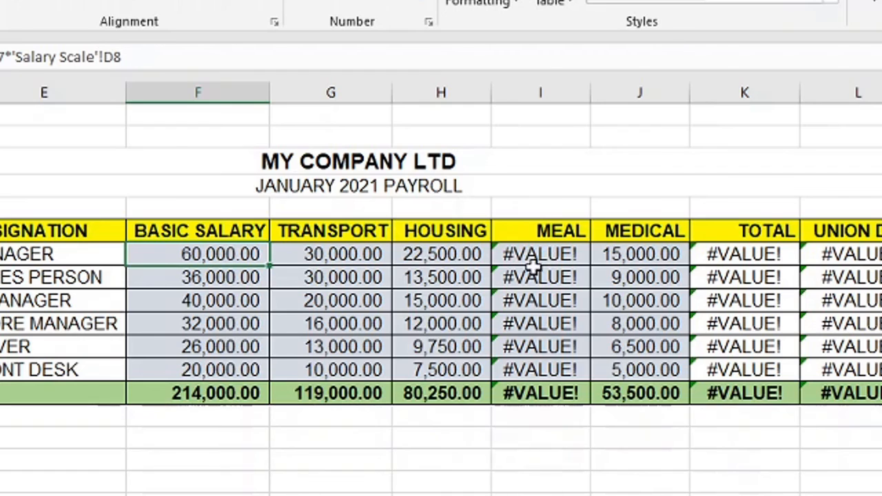
pyautogui.moveTo(177, 256); pyautogui.dragTo(616, 368)
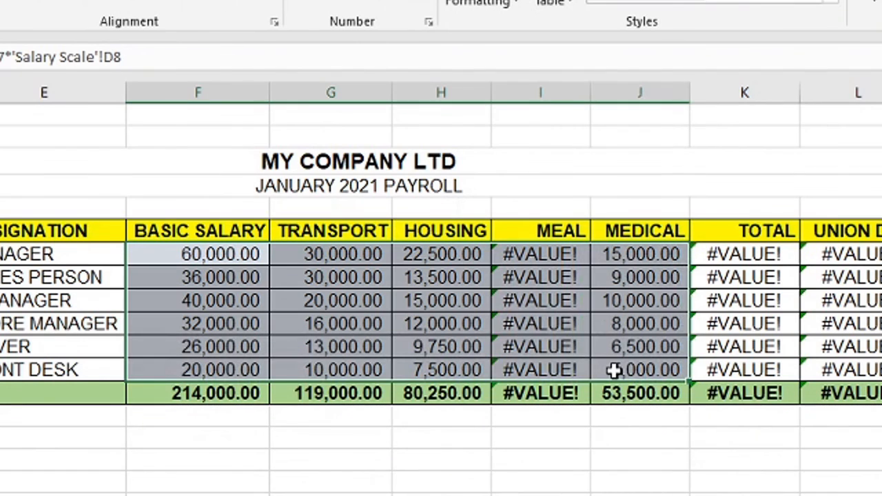
pyautogui.click(1, 2)
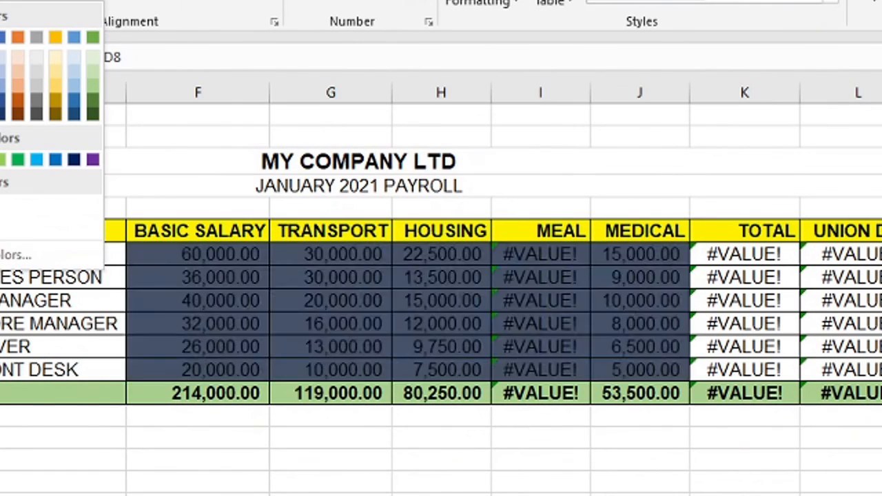
pyautogui.click(3, 226)
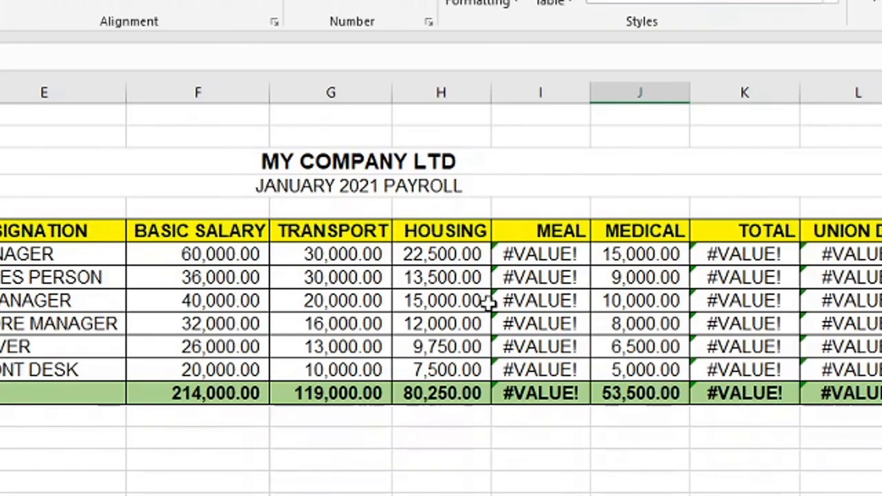
# Step: Trace the manager's MEAL formula to Salary Scale and examine how it feeds TOTAL, UNION DUE and NET on January Salary
pyautogui.hotkey('ctrl', 'pageup')
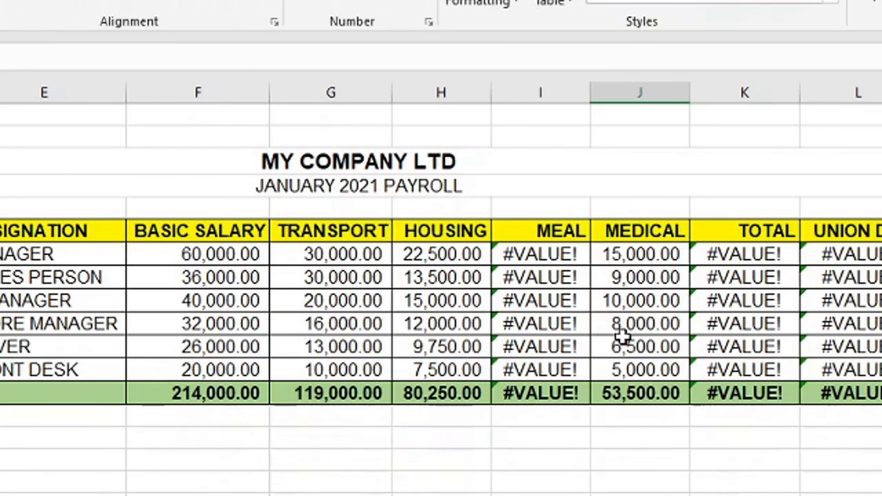
pyautogui.click(551, 254)
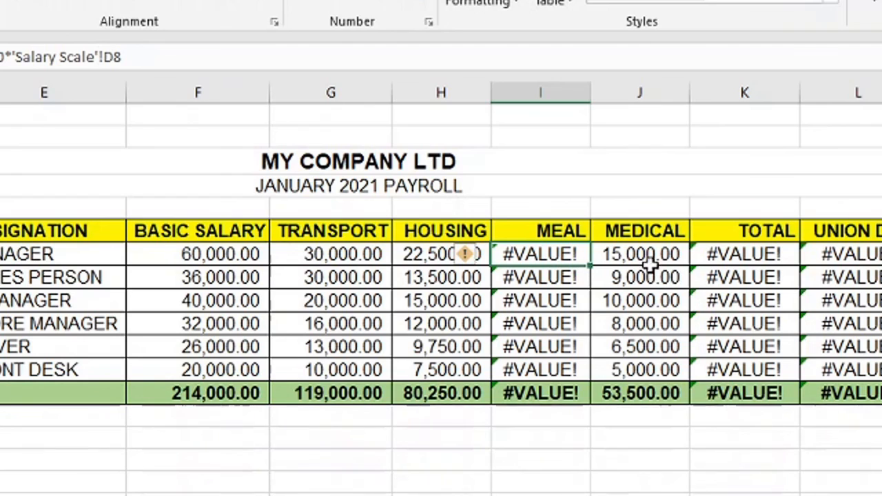
pyautogui.hotkey('ctrl', 'pageup')
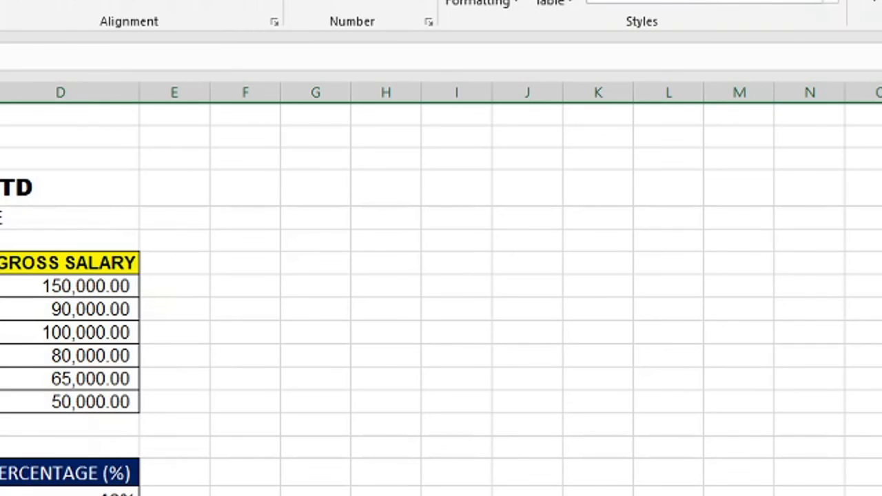
pyautogui.press('Return')
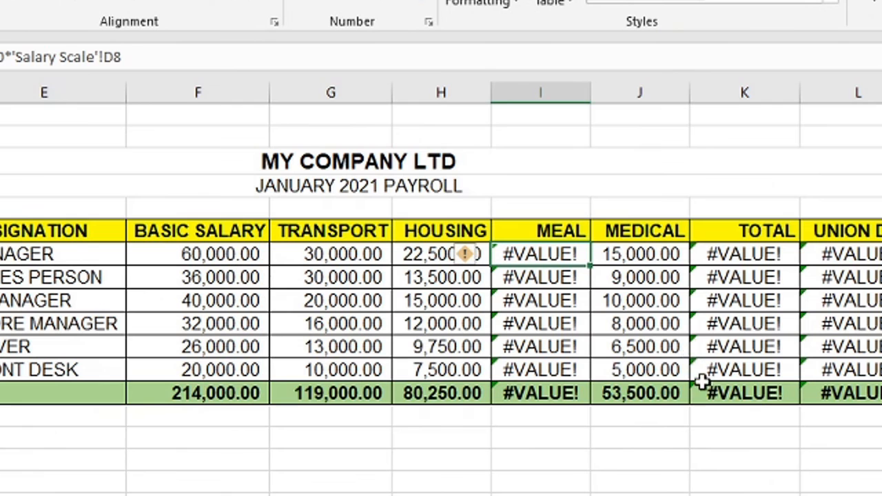
pyautogui.click(768, 249)
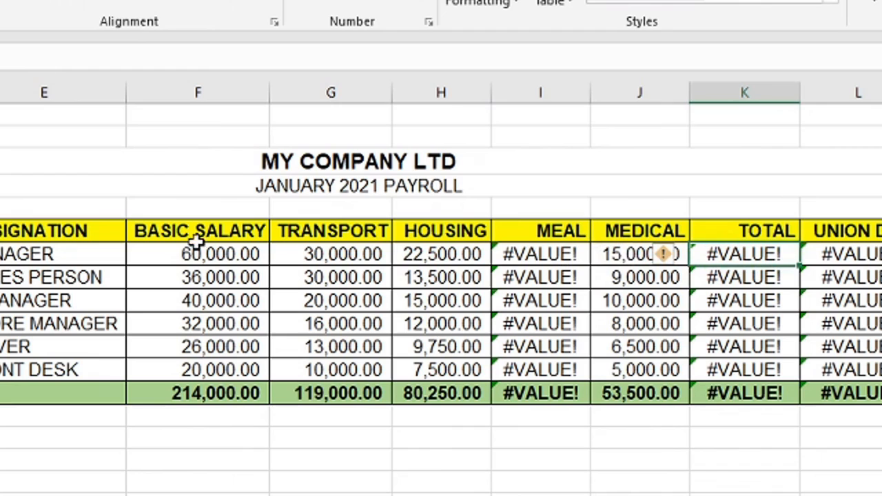
pyautogui.click(261, 255)
pyautogui.moveTo(260, 254); pyautogui.dragTo(644, 254)
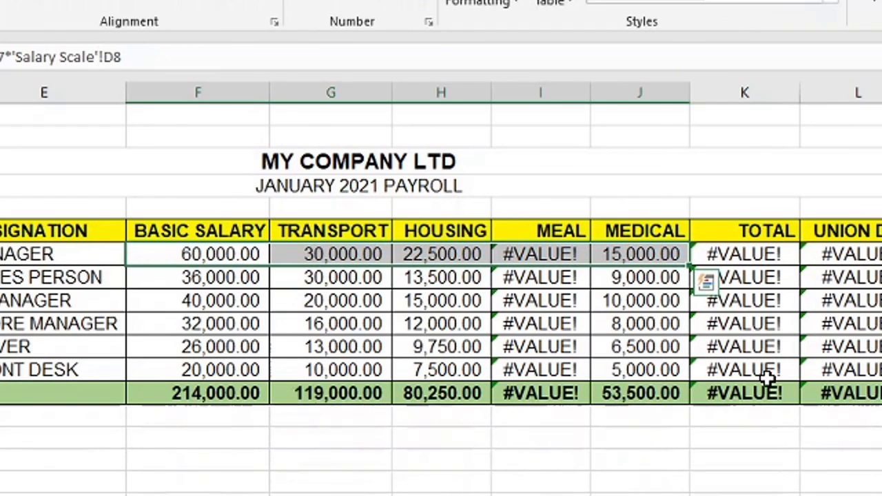
pyautogui.click(862, 254)
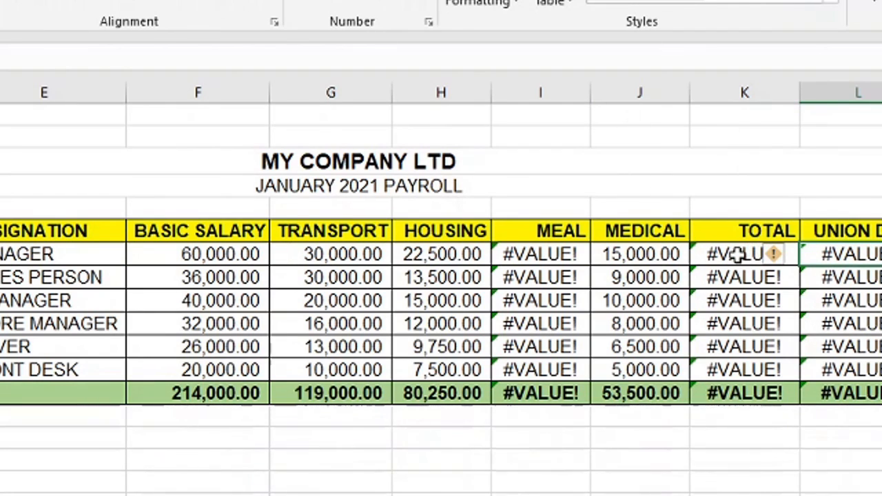
pyautogui.click(881, 255)
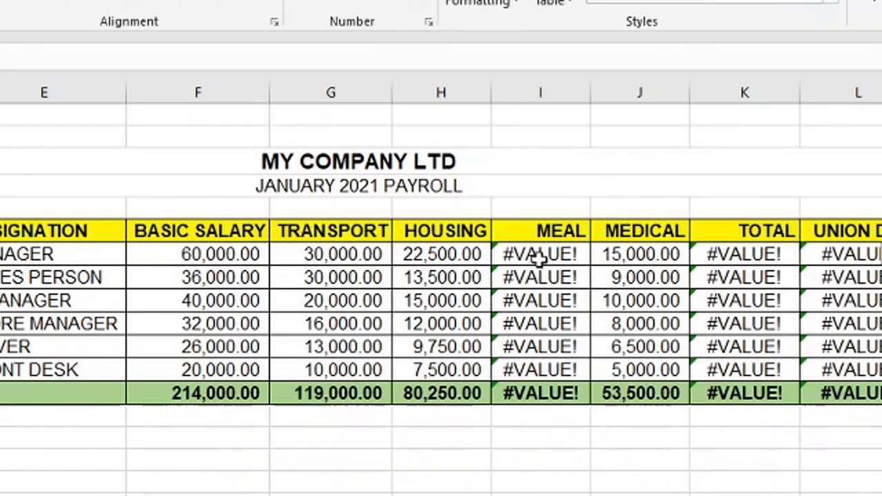
# Step: Restore the MEAL percentage in D20 of Salary Scale to 15% and check the January Salary amounts
pyautogui.hotkey('ctrl', 'pageup')
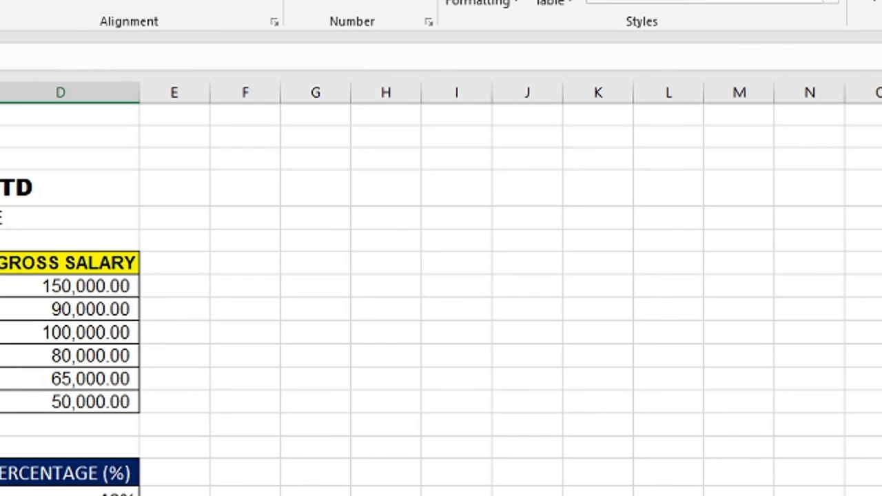
pyautogui.hotkey('ctrl', 'pagedown')
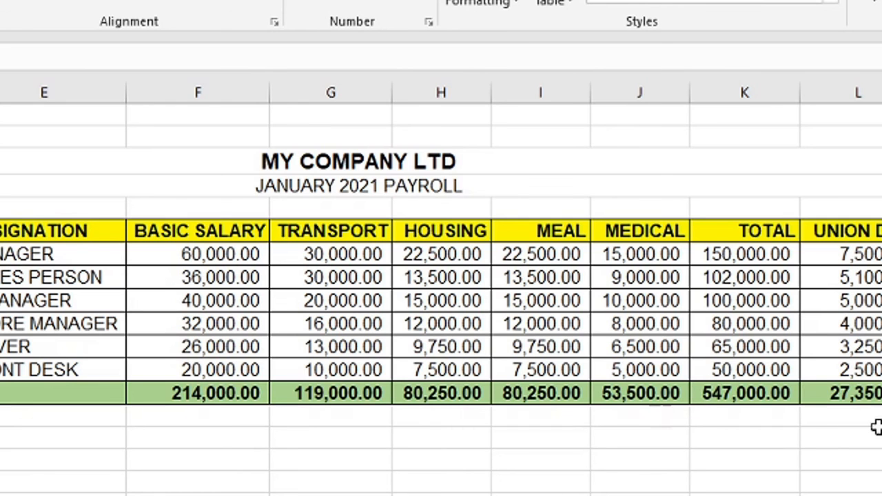
pyautogui.click(527, 460)
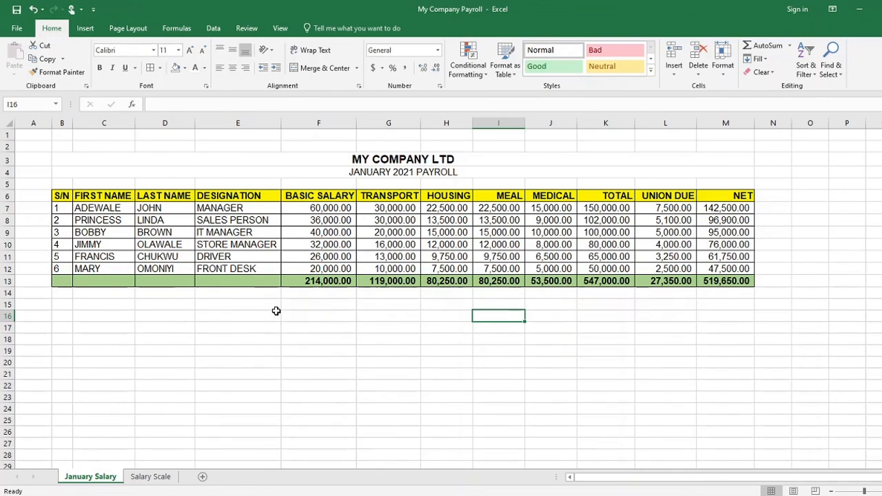
# Step: Enlarge the S/N header in B16 of Salary Scale by two font-size steps and bold the SALARY COMPONENTS header row B16:D16
pyautogui.hotkey('ctrl', 'pagedown')
pyautogui.click(309, 366)
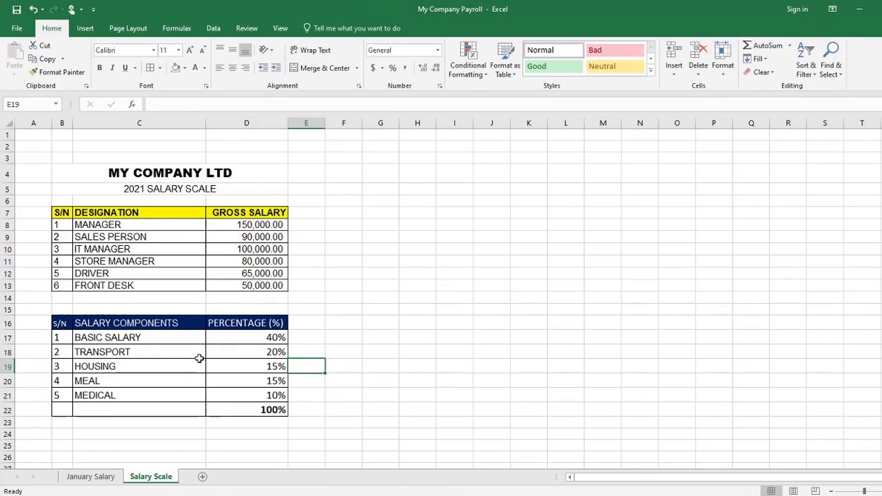
pyautogui.click(64, 324)
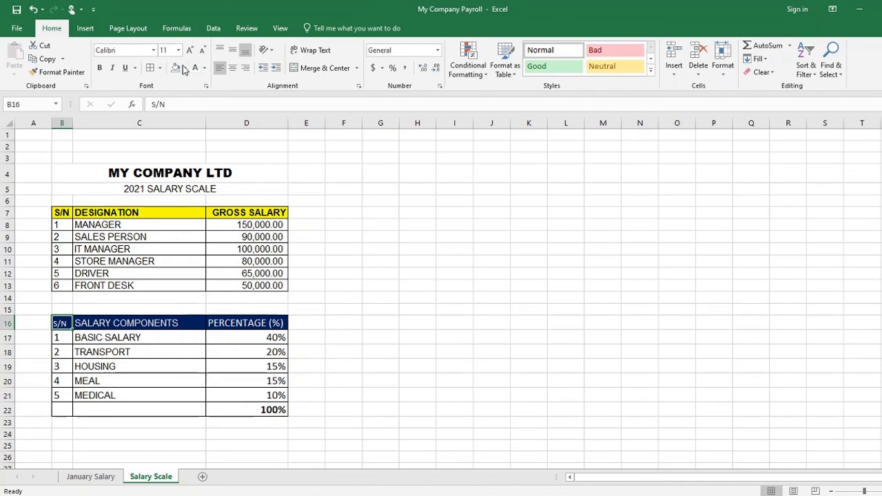
pyautogui.click(188, 52)
pyautogui.click(188, 52)
pyautogui.click(381, 273)
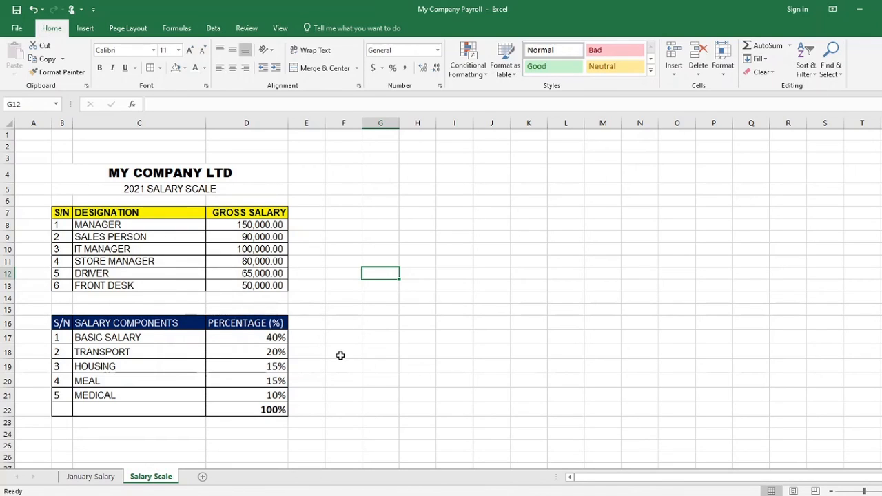
pyautogui.press('Right')
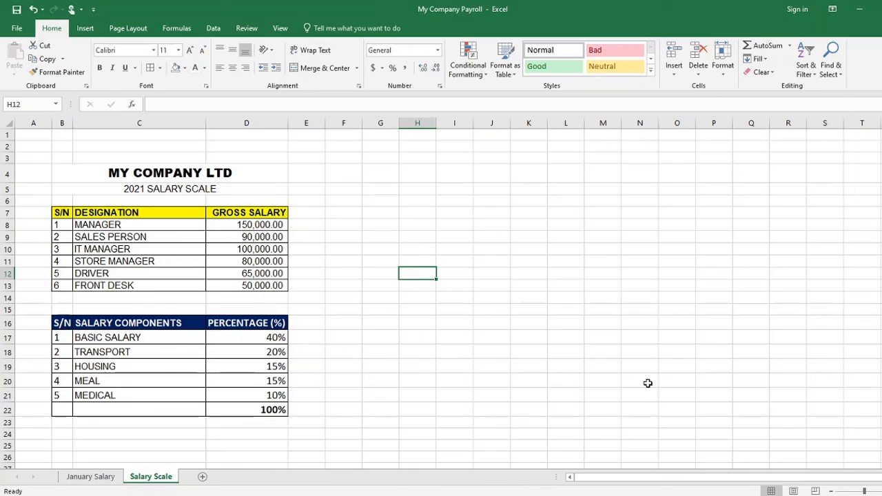